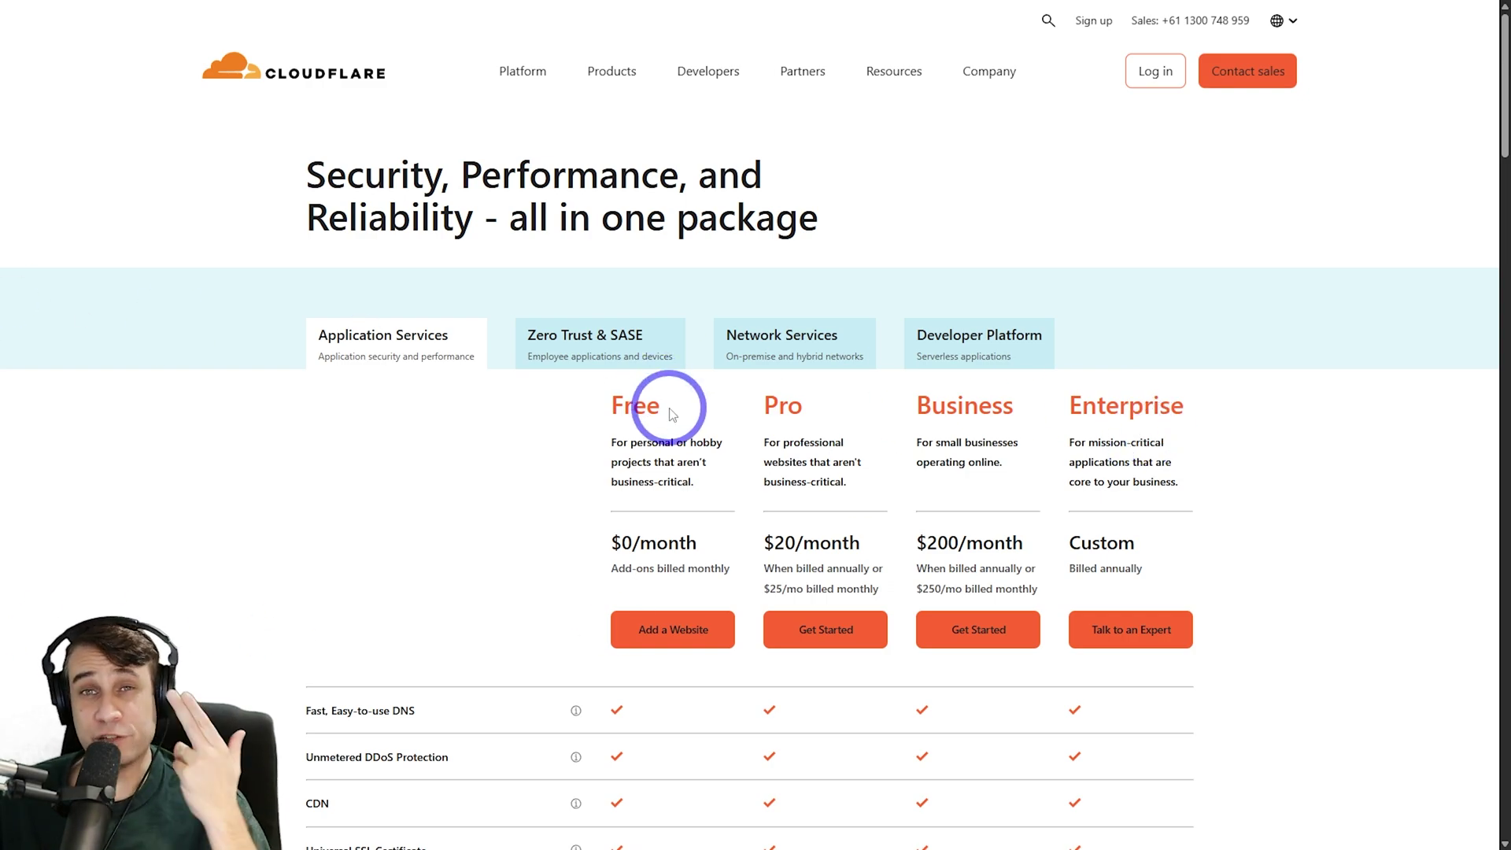
Scroll through the Cloudflare plans page to compare the offerings
{"action": "scroll", "coordinate": [363, 481], "scroll_direction": "down", "scroll_amount": 4}
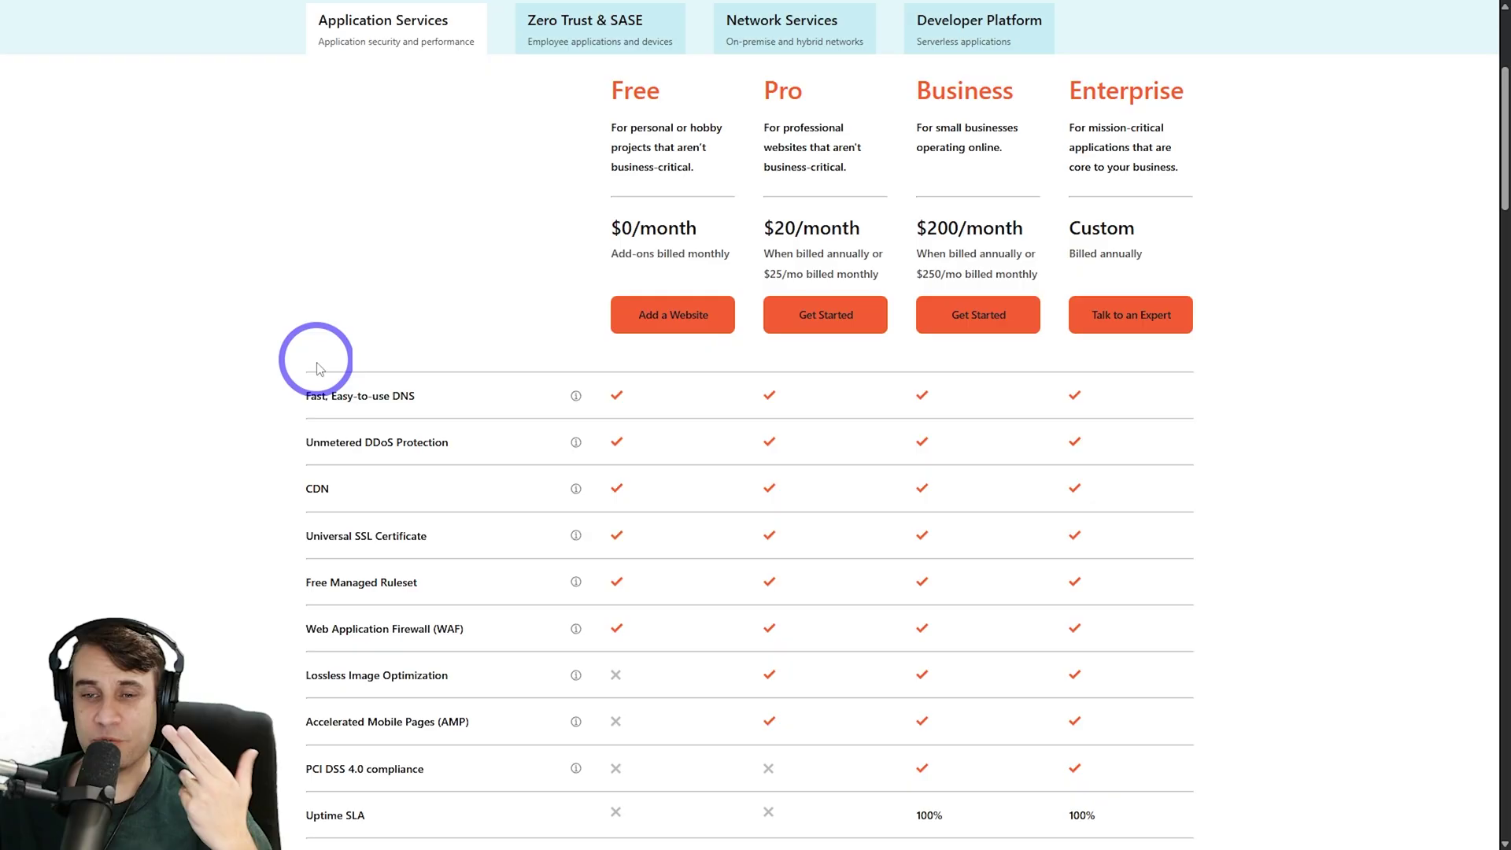
{"action": "scroll", "coordinate": [318, 368], "scroll_direction": "down", "scroll_amount": 2}
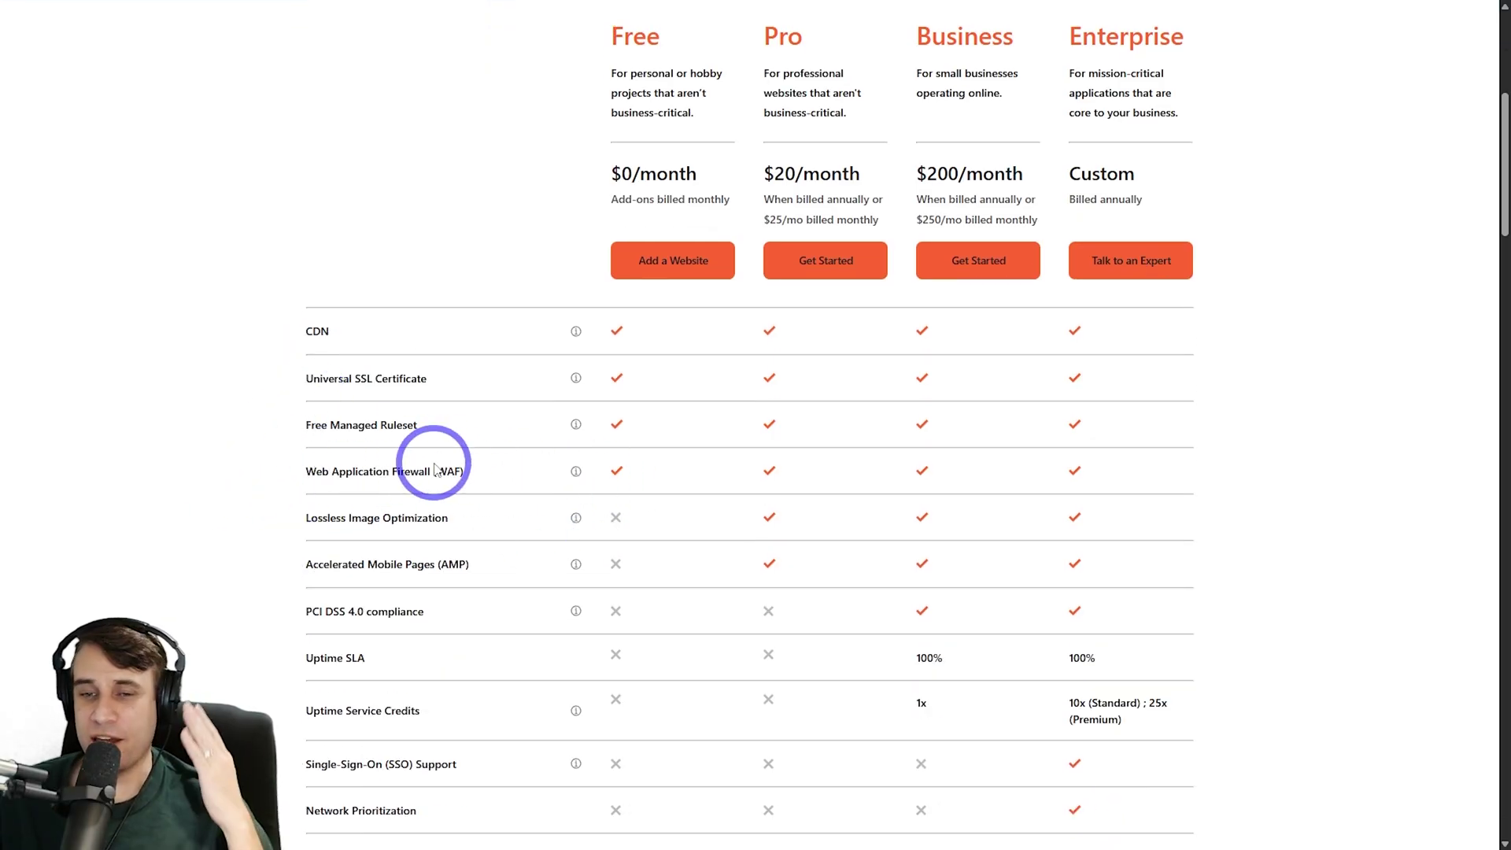
{"action": "scroll", "coordinate": [437, 470], "scroll_direction": "down", "scroll_amount": 2}
{"action": "scroll", "coordinate": [437, 470], "scroll_direction": "down", "scroll_amount": 2}
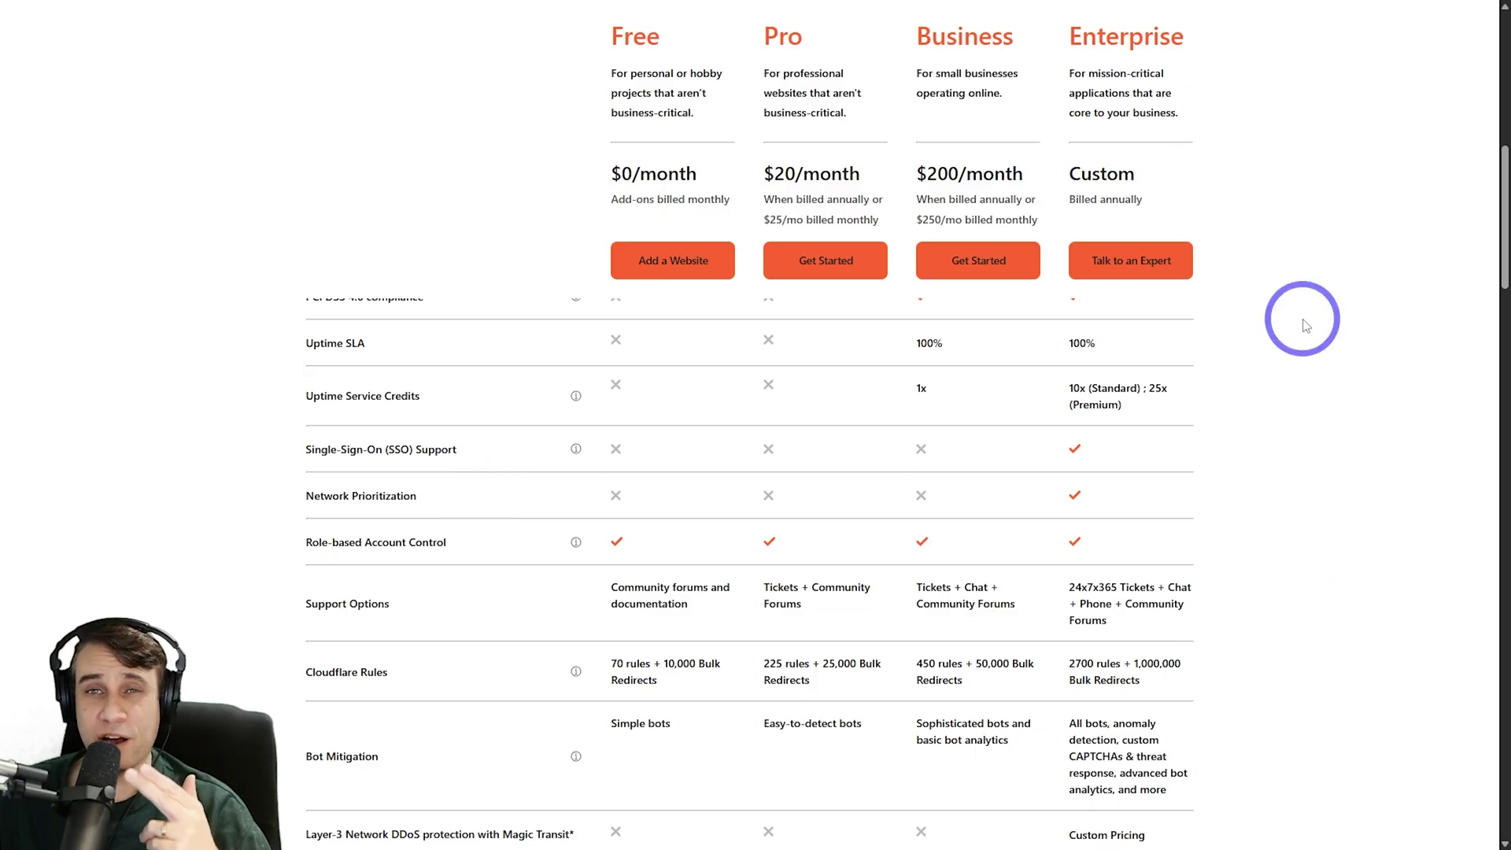
{"action": "scroll", "coordinate": [1299, 549], "scroll_direction": "down", "scroll_amount": 1}
{"action": "scroll", "coordinate": [1299, 549], "scroll_direction": "down", "scroll_amount": 2}
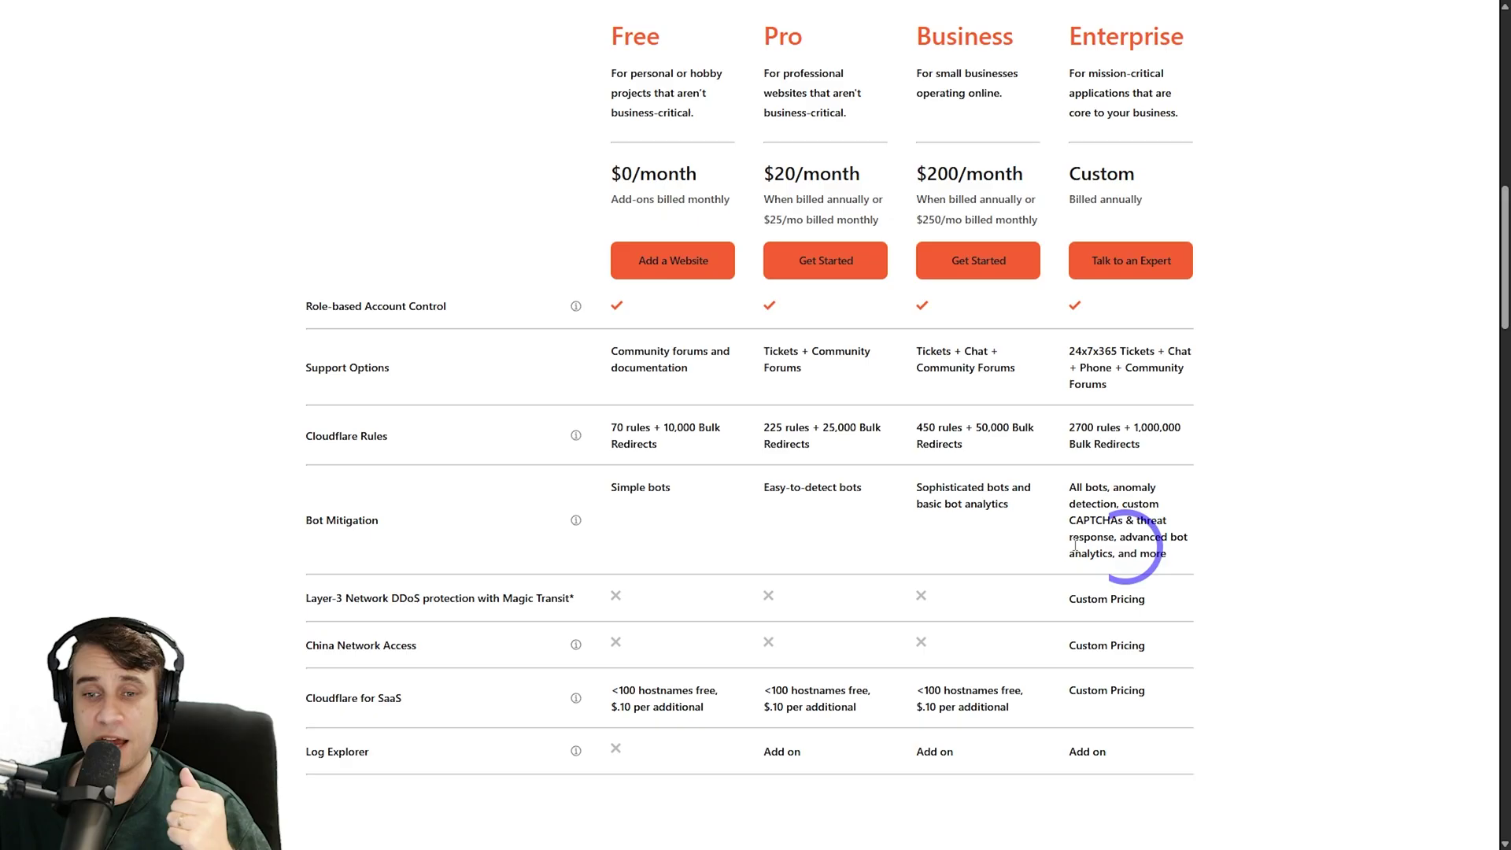
{"action": "scroll", "coordinate": [211, 678], "scroll_direction": "up", "scroll_amount": 1}
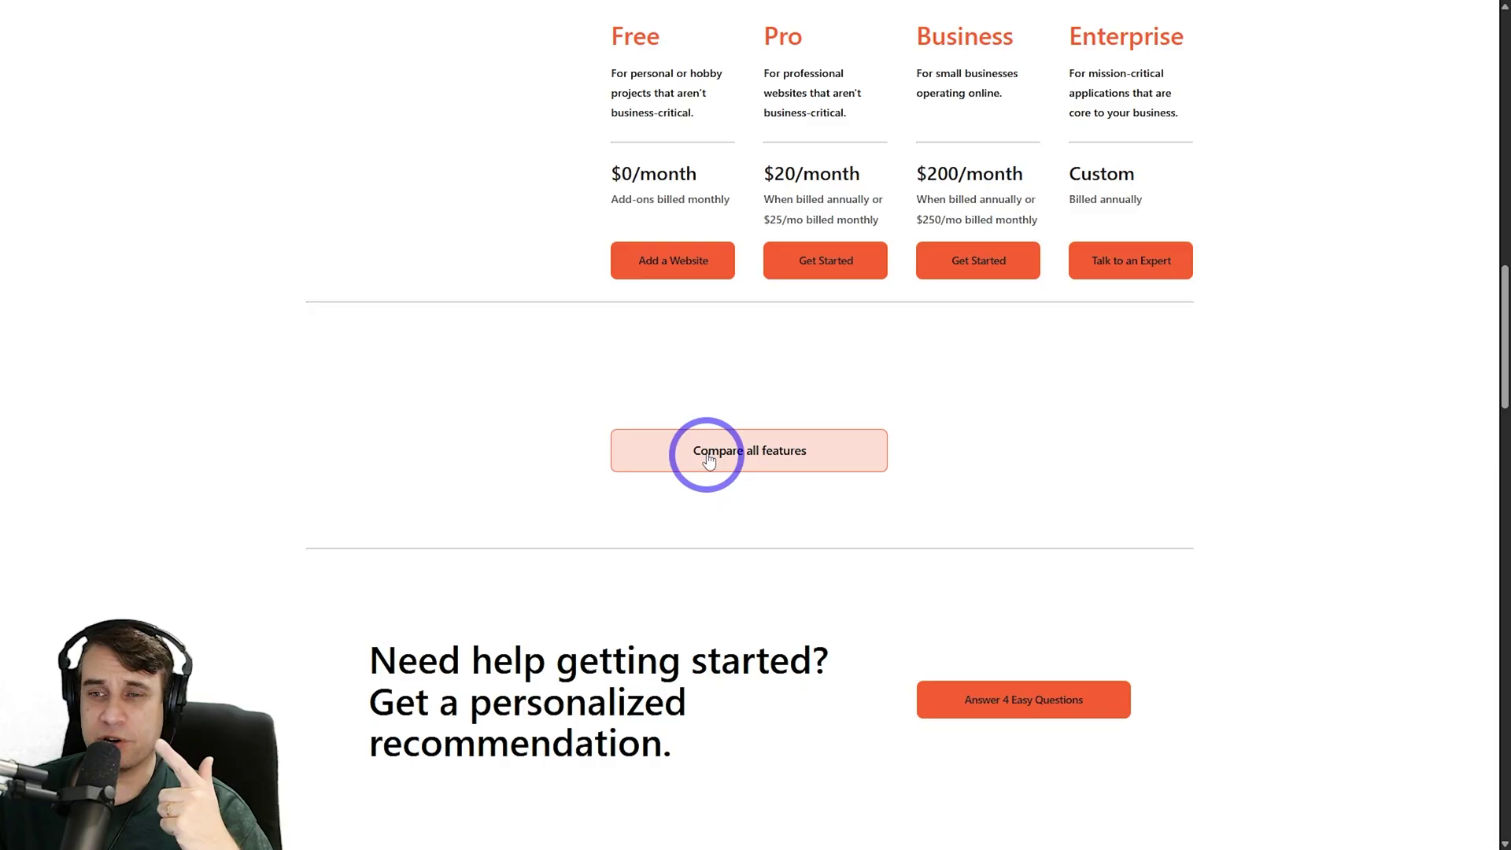
Review the full feature comparison of all Cloudflare plans
{"action": "left_click", "coordinate": [707, 450]}
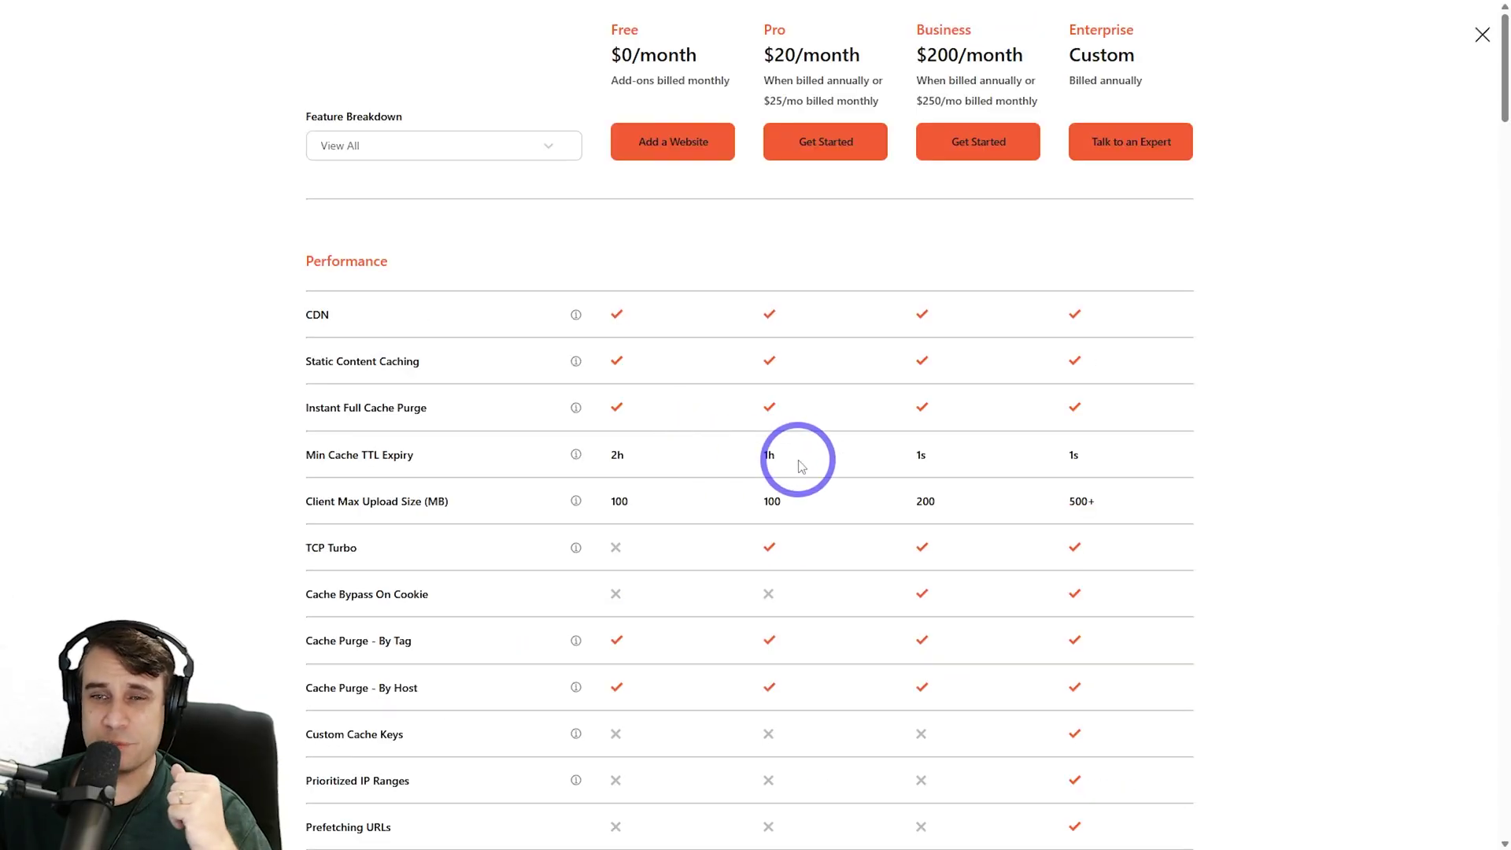
{"action": "scroll", "coordinate": [793, 484], "scroll_direction": "down", "scroll_amount": 3}
{"action": "scroll", "coordinate": [793, 484], "scroll_direction": "down", "scroll_amount": 18}
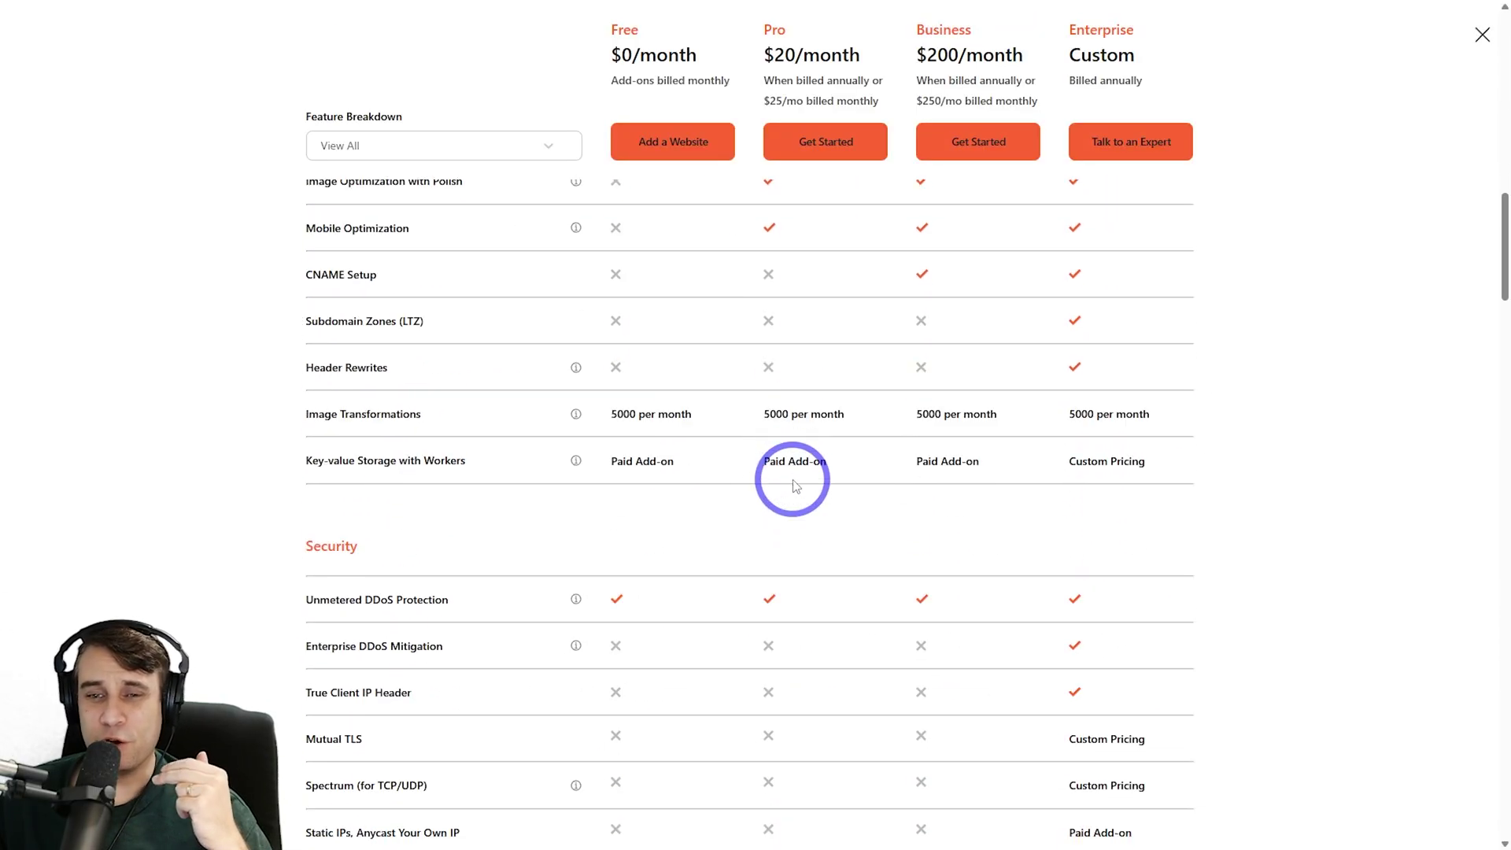
{"action": "scroll", "coordinate": [793, 485], "scroll_direction": "down", "scroll_amount": 14}
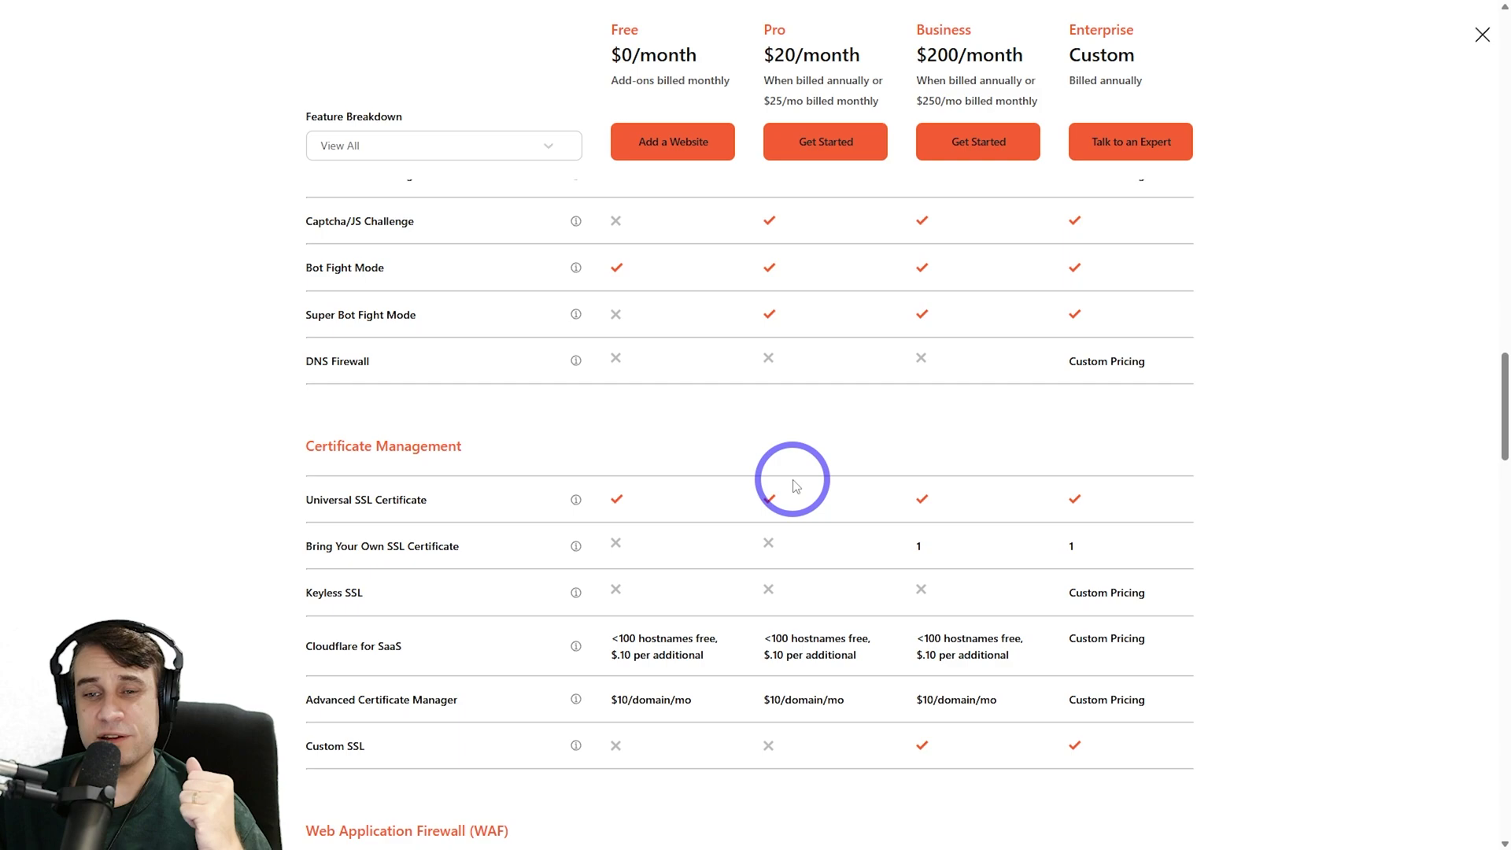
{"action": "scroll", "coordinate": [763, 480], "scroll_direction": "down", "scroll_amount": 20}
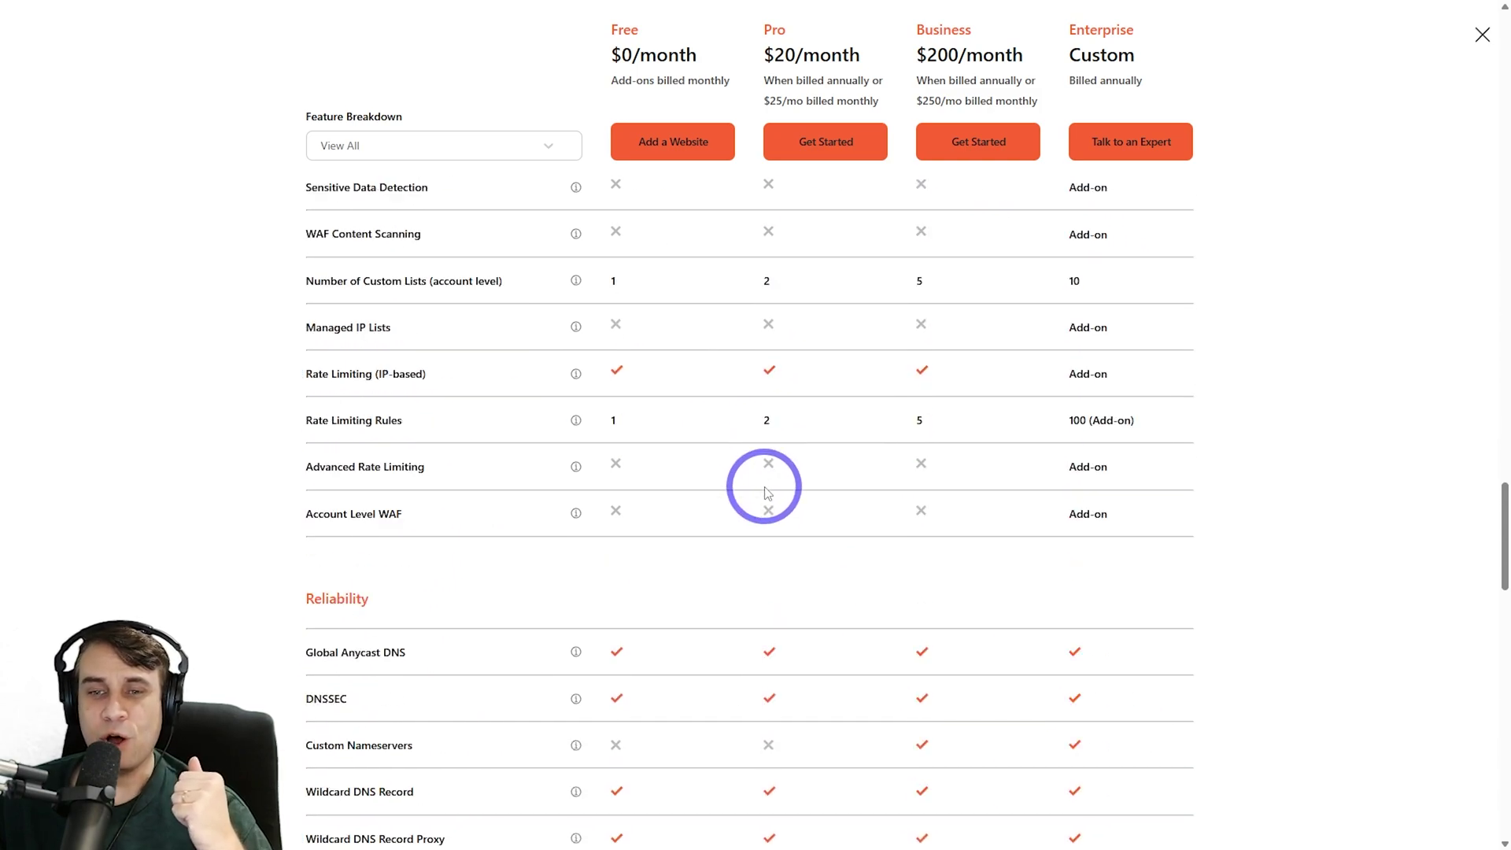
{"action": "scroll", "coordinate": [764, 498], "scroll_direction": "down", "scroll_amount": 13}
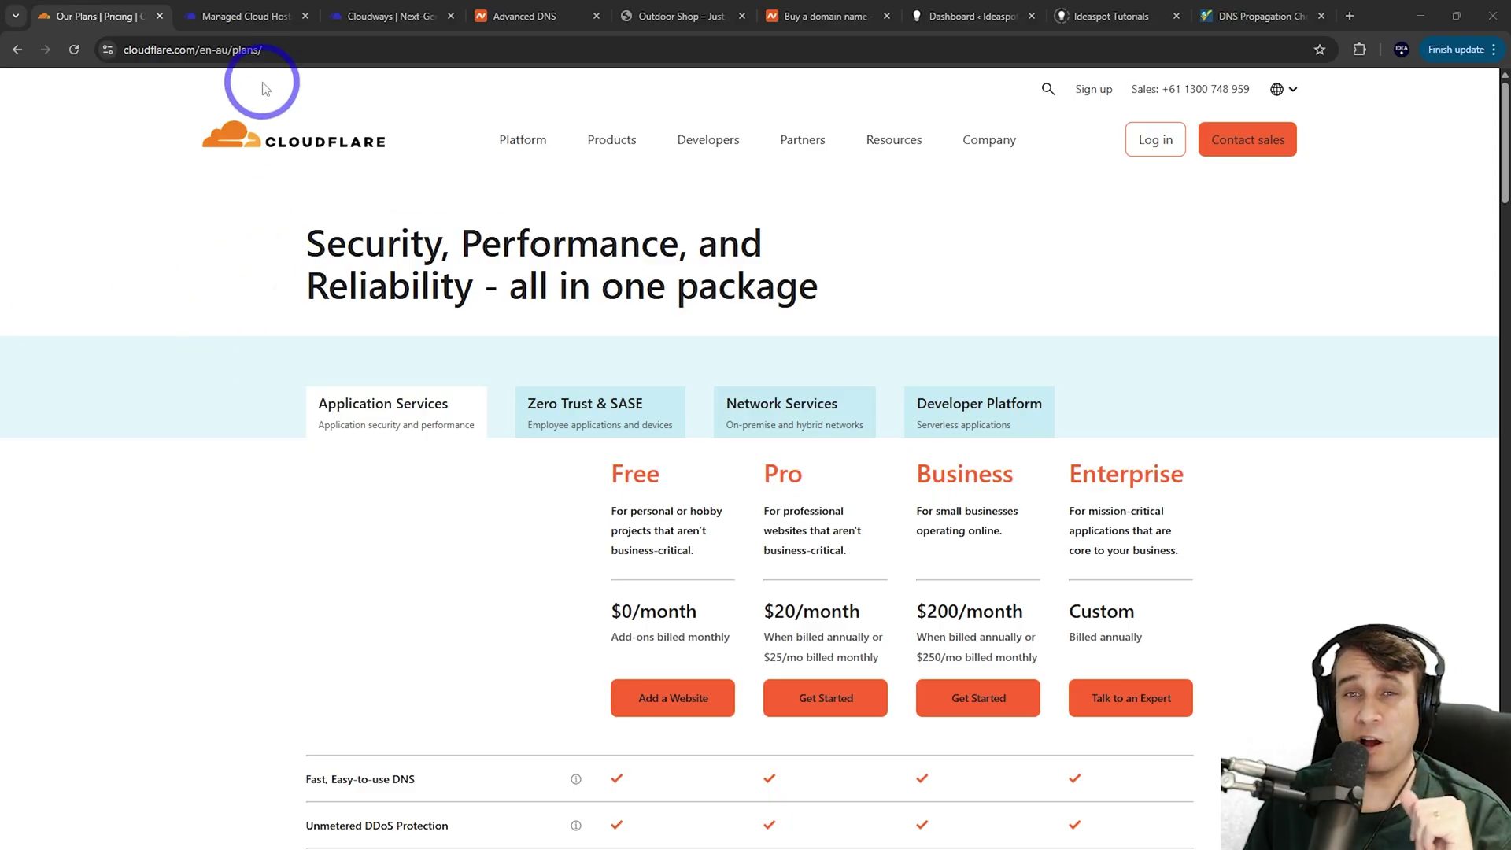
Bring up Cloudways' Cloudflare Add Additional Domain page with its $4.99–$1.99 monthly pricing
{"action": "left_click", "coordinate": [243, 17]}
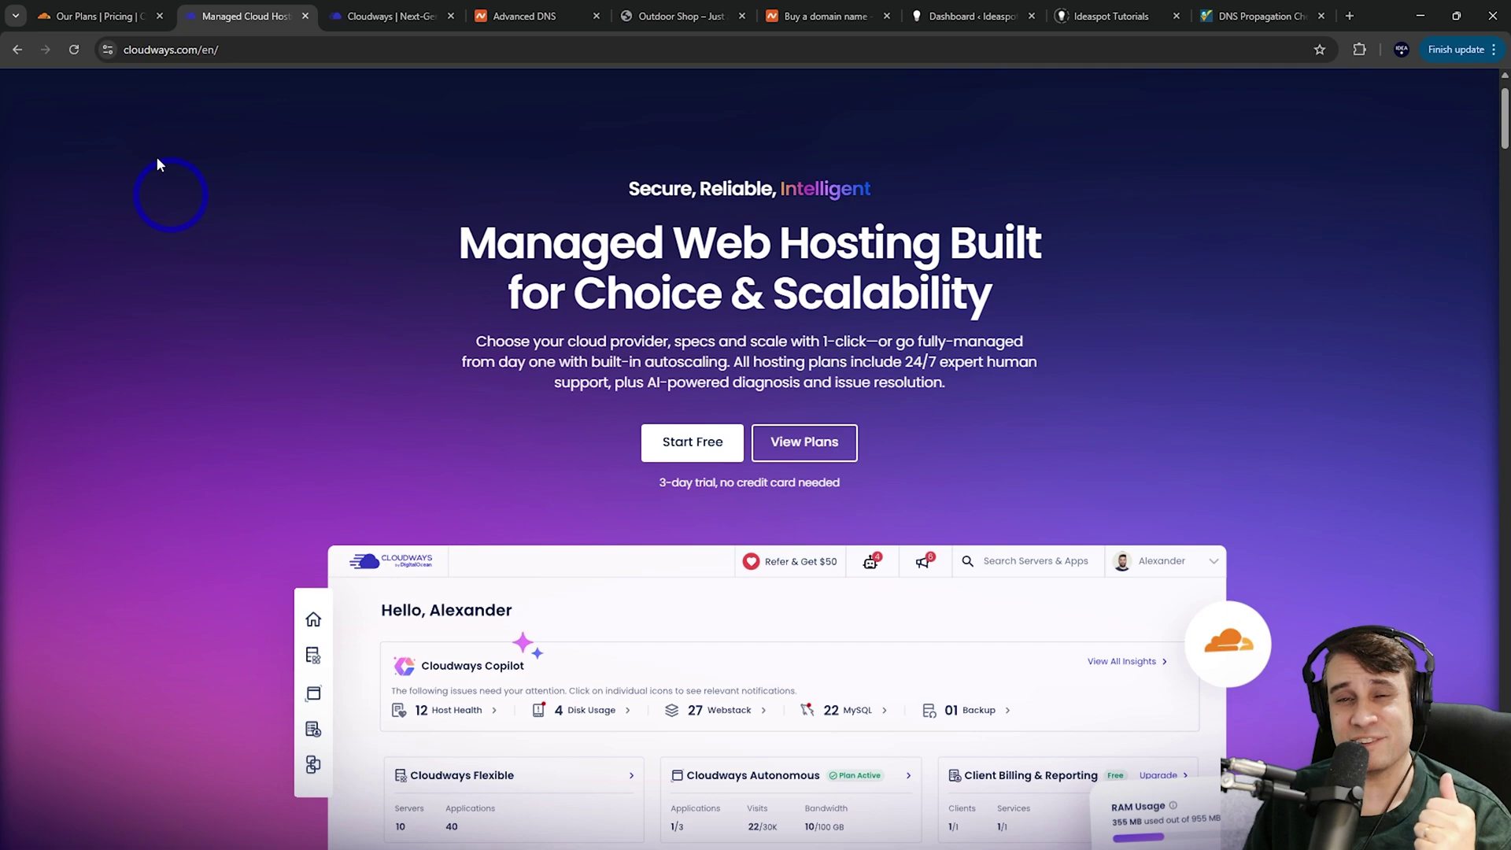
{"action": "left_click", "coordinate": [97, 19]}
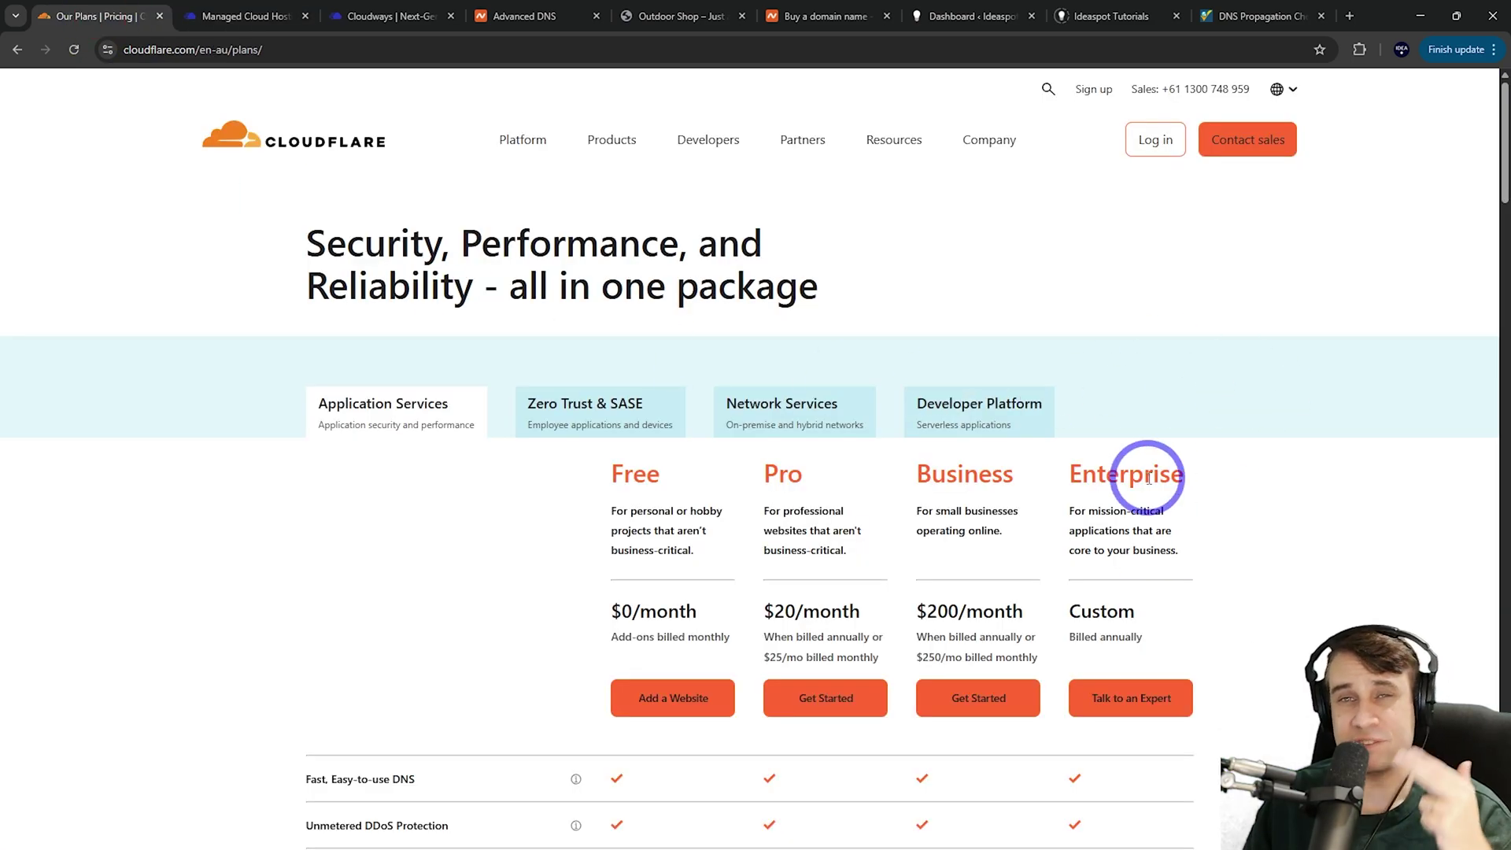
{"action": "left_click", "coordinate": [242, 17]}
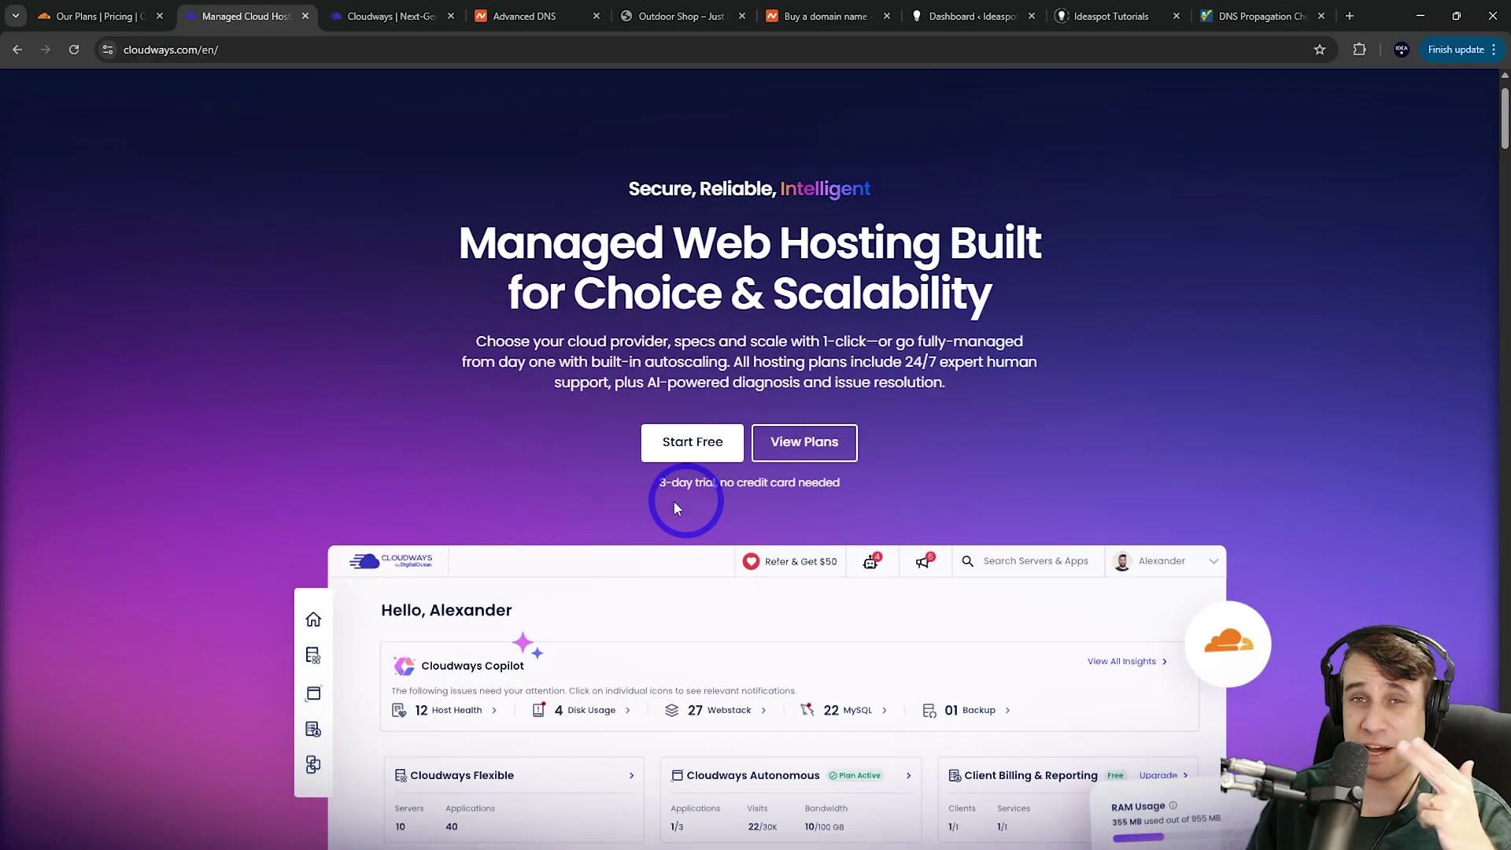
{"action": "left_click", "coordinate": [357, 17]}
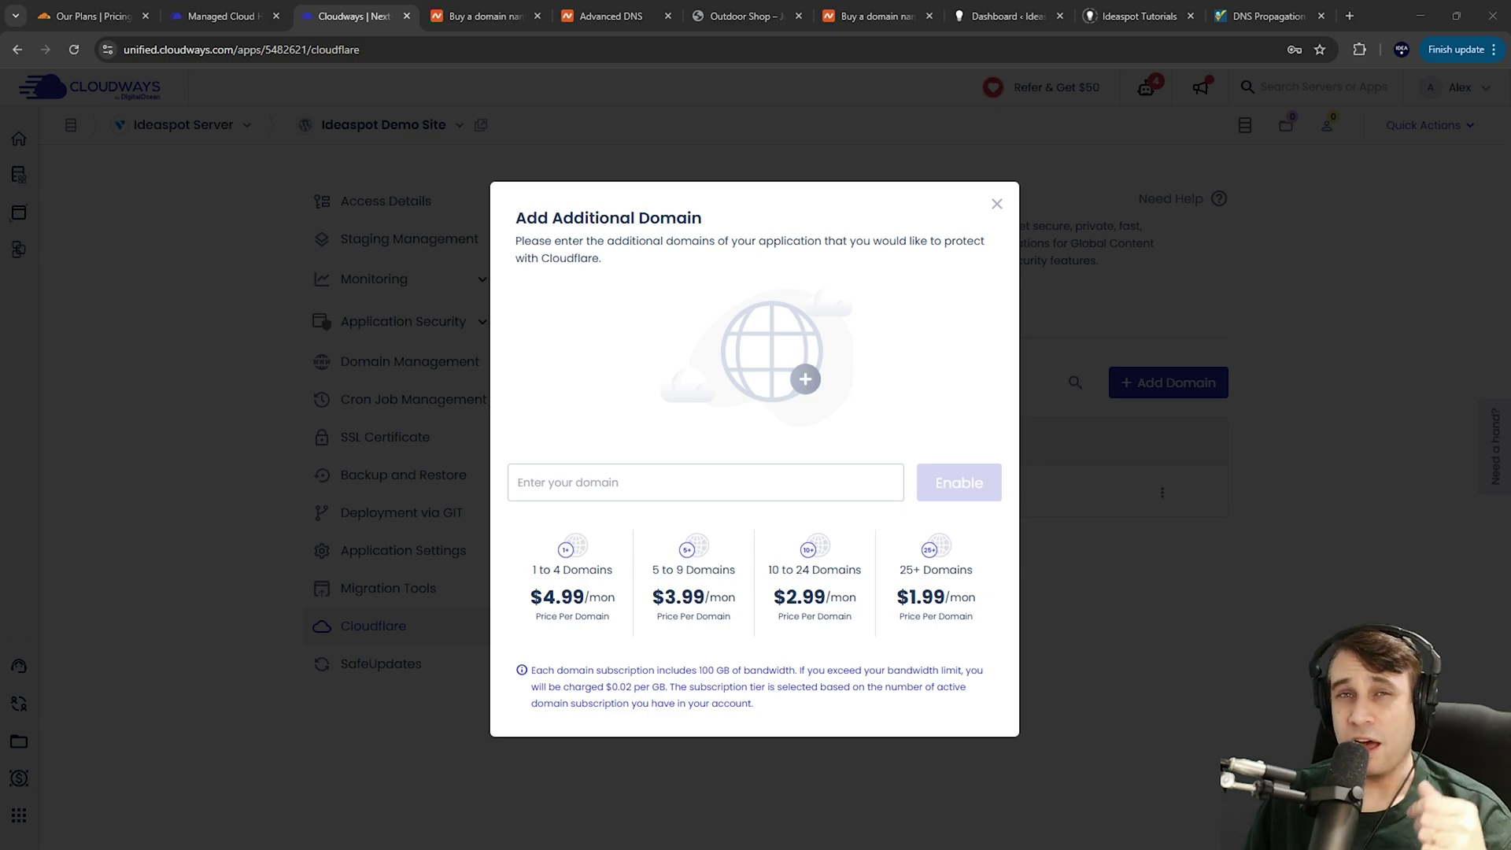
Switch to the Namecheap homepage to search for a domain
{"action": "left_click", "coordinate": [489, 13]}
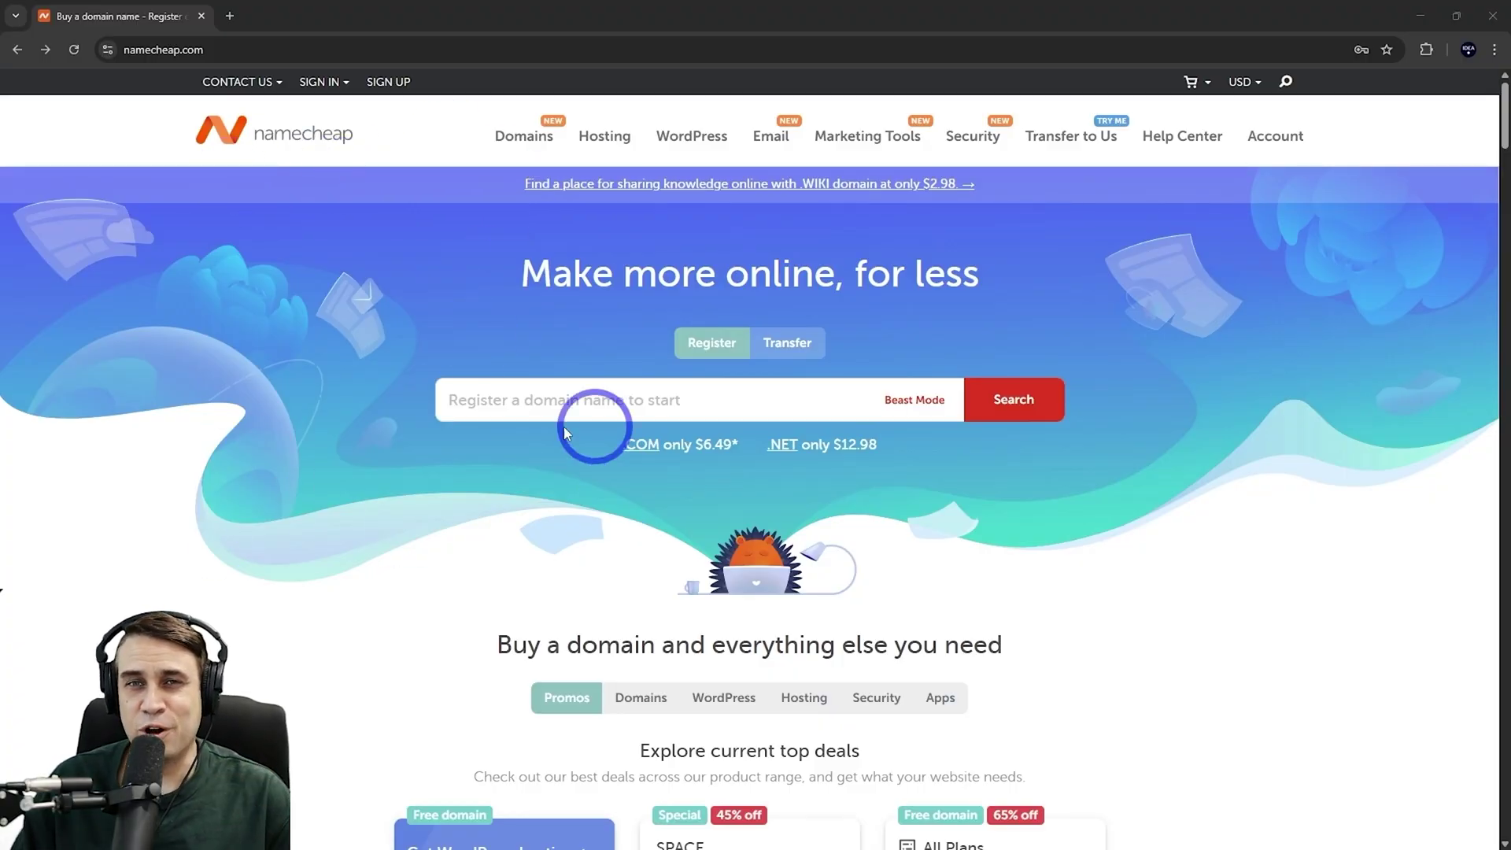
Search for ideademo.site, check it out for one year and confirm the order
{"action": "left_click", "coordinate": [472, 401]}
{"action": "type", "text": "ideademo.site"}
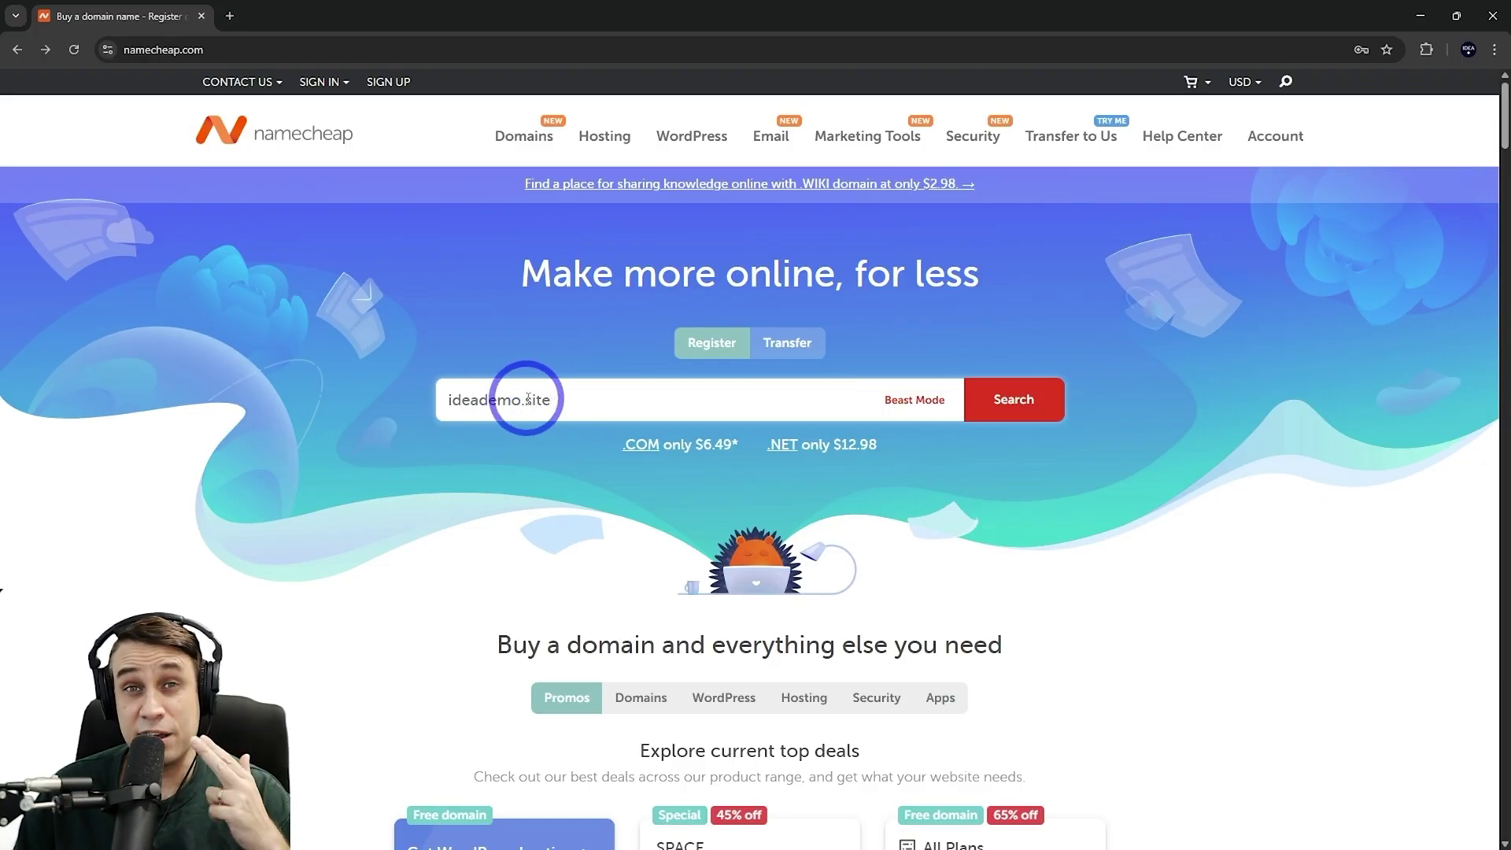
{"action": "left_click", "coordinate": [1017, 403]}
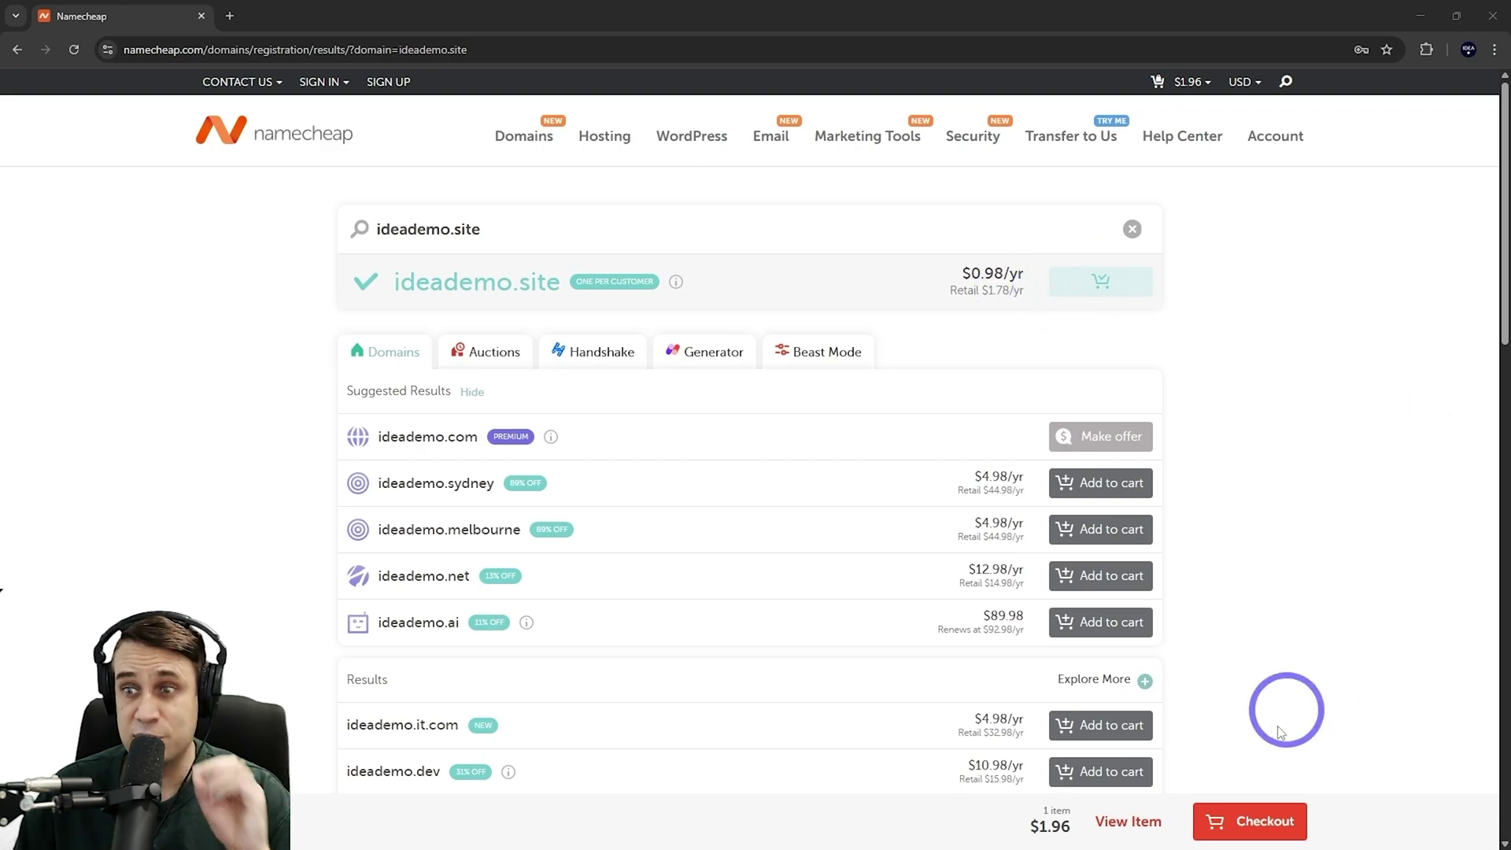
{"action": "left_click", "coordinate": [1244, 820]}
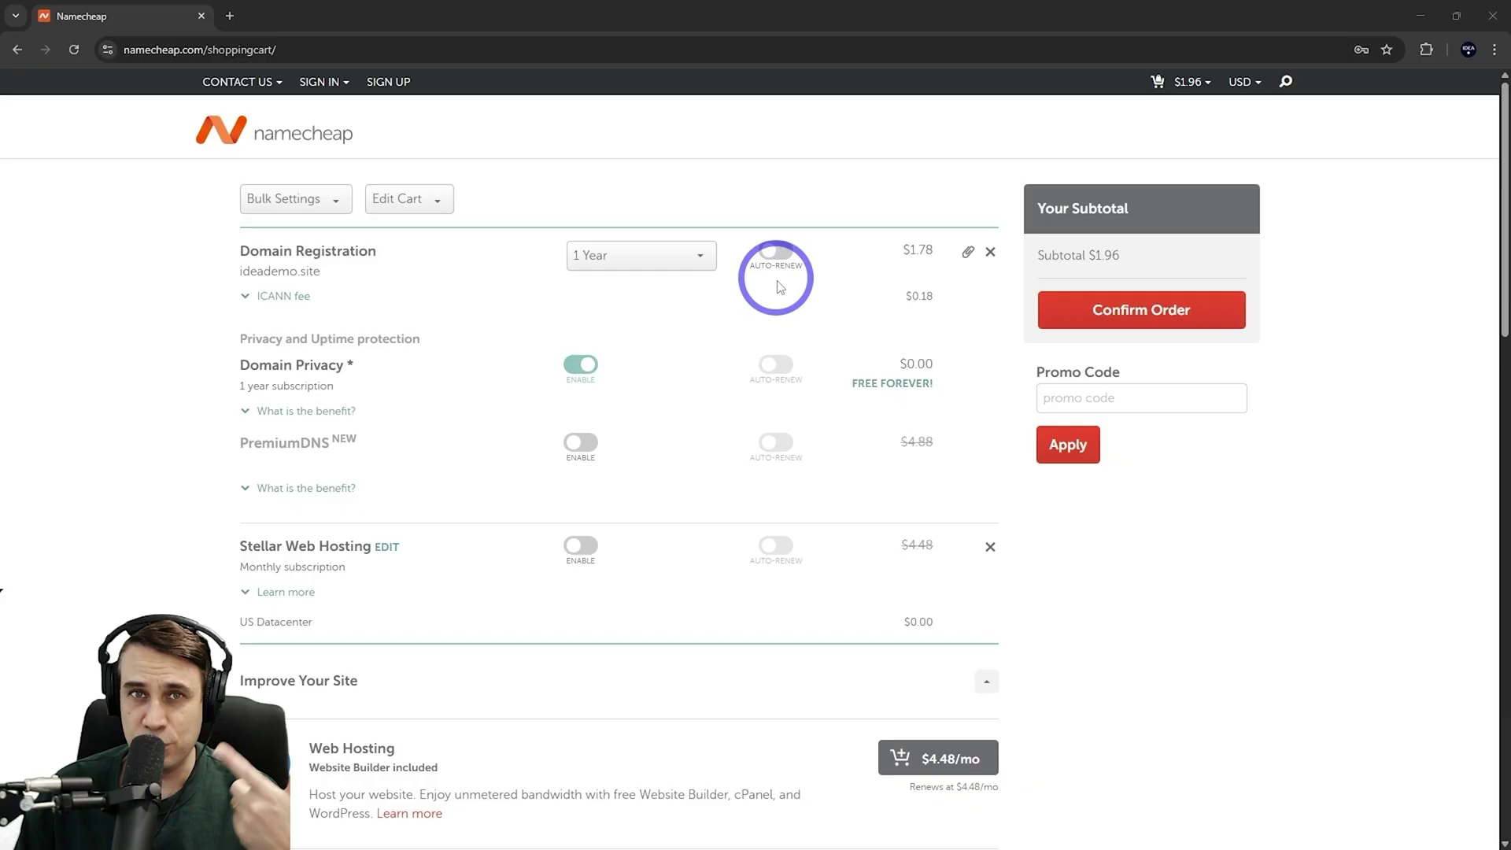
{"action": "left_click", "coordinate": [1140, 308]}
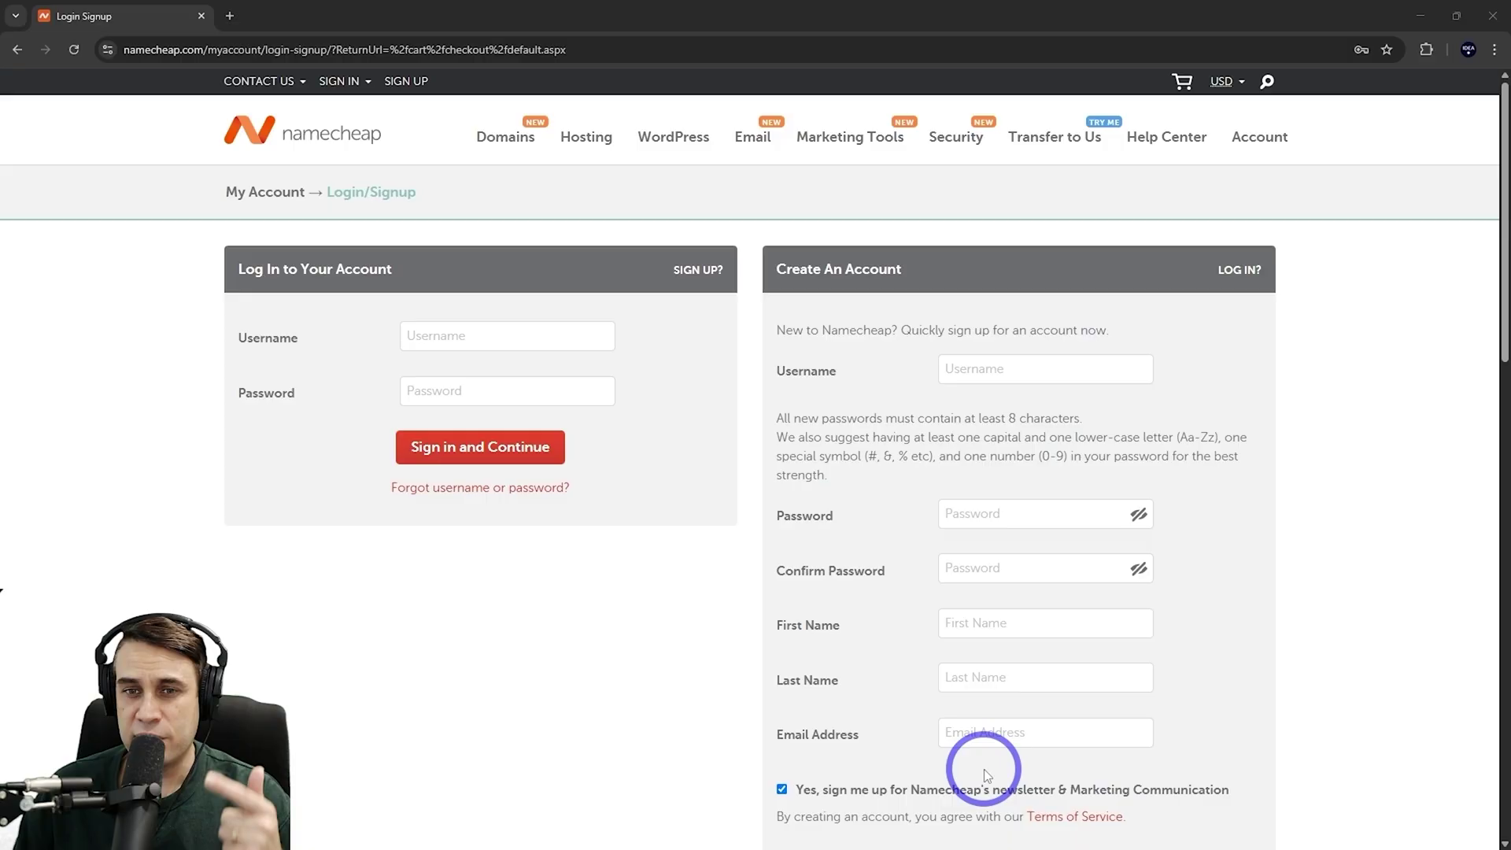
Create the Namecheap account with the newsletter option unticked and finish the ideademo.site purchase
{"action": "scroll", "coordinate": [807, 433], "scroll_direction": "down", "scroll_amount": 1}
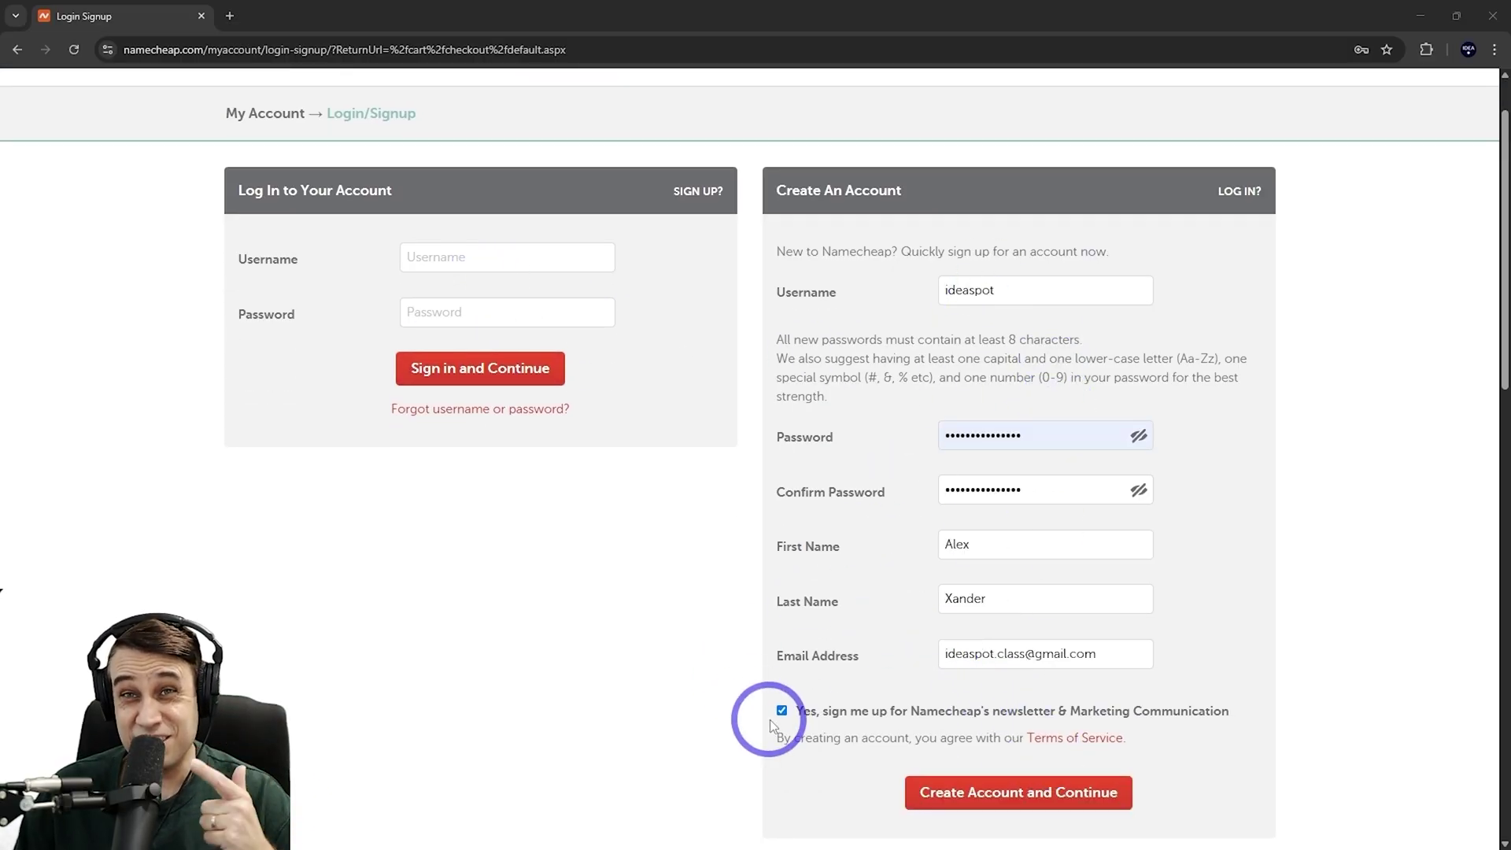
{"action": "left_click", "coordinate": [781, 711]}
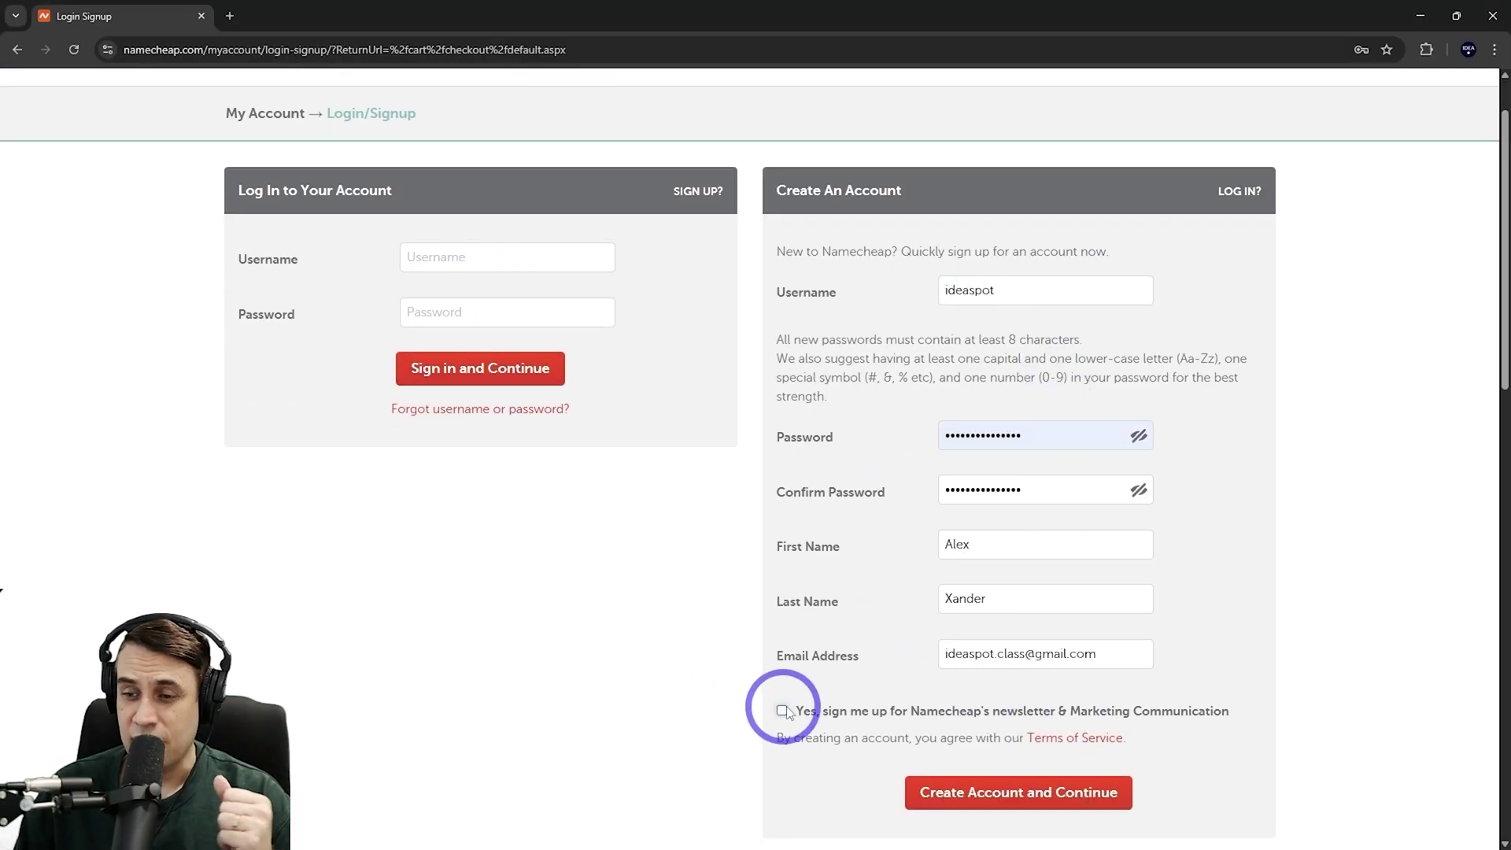
{"action": "left_click", "coordinate": [1024, 795]}
{"action": "scroll", "coordinate": [556, 438], "scroll_direction": "down", "scroll_amount": 5}
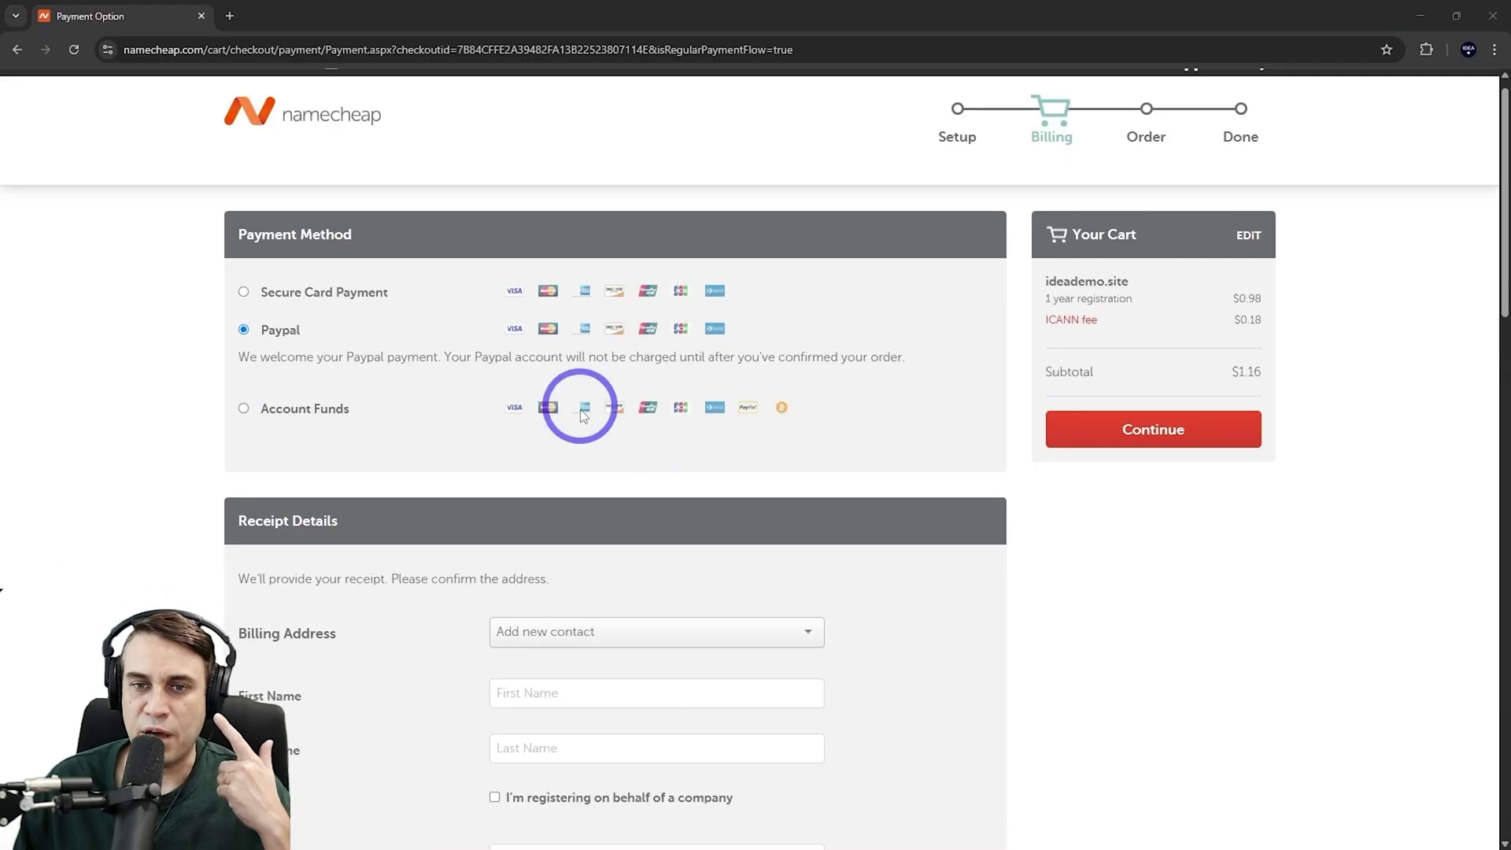
{"action": "scroll", "coordinate": [593, 677], "scroll_direction": "up", "scroll_amount": 5}
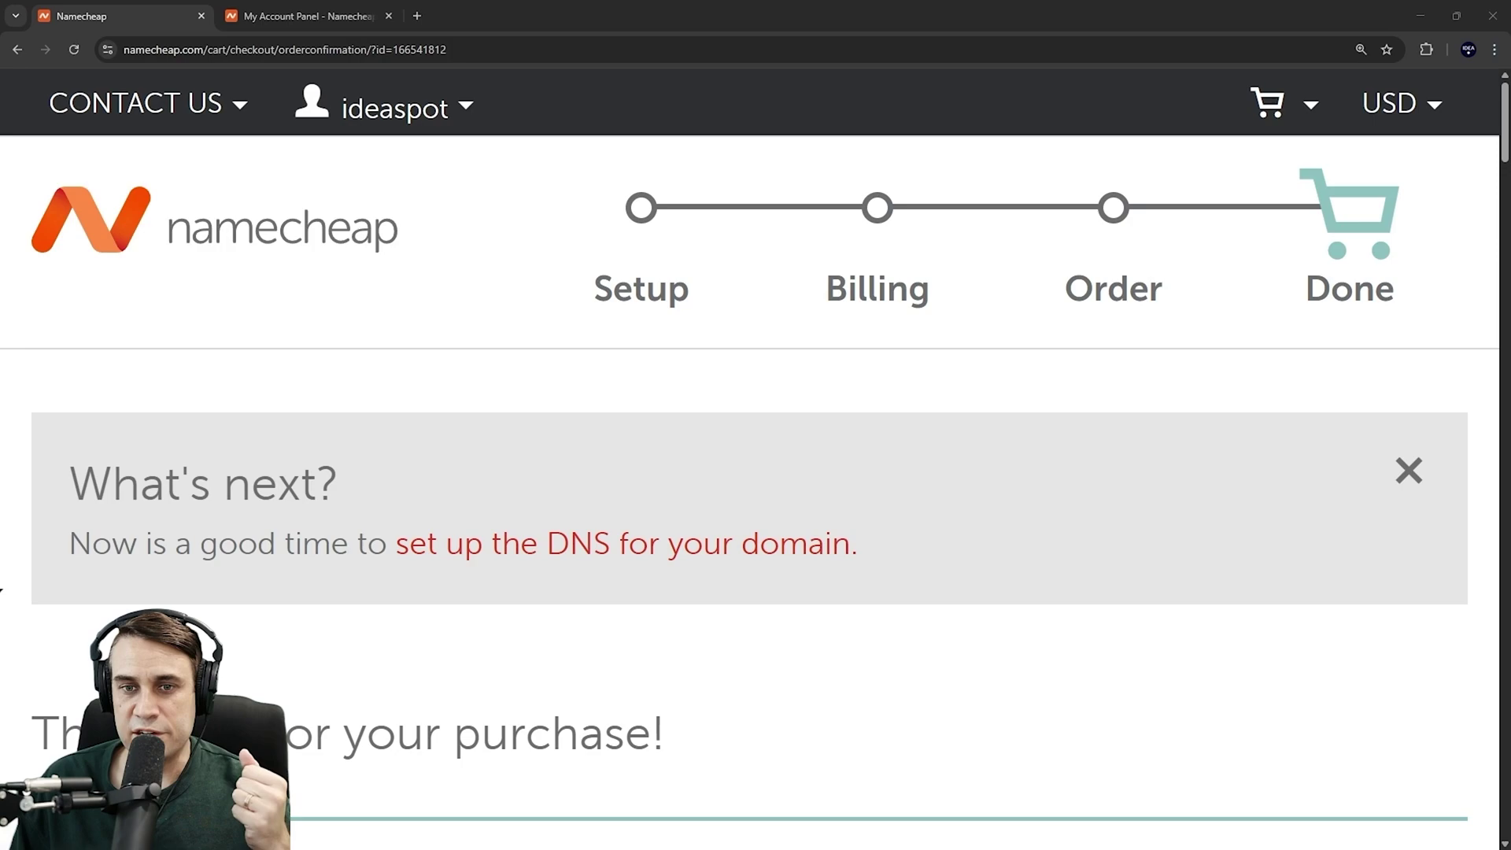
Open the Namecheap account dashboard from the username menu
{"action": "mouse_move", "coordinate": [415, 120]}
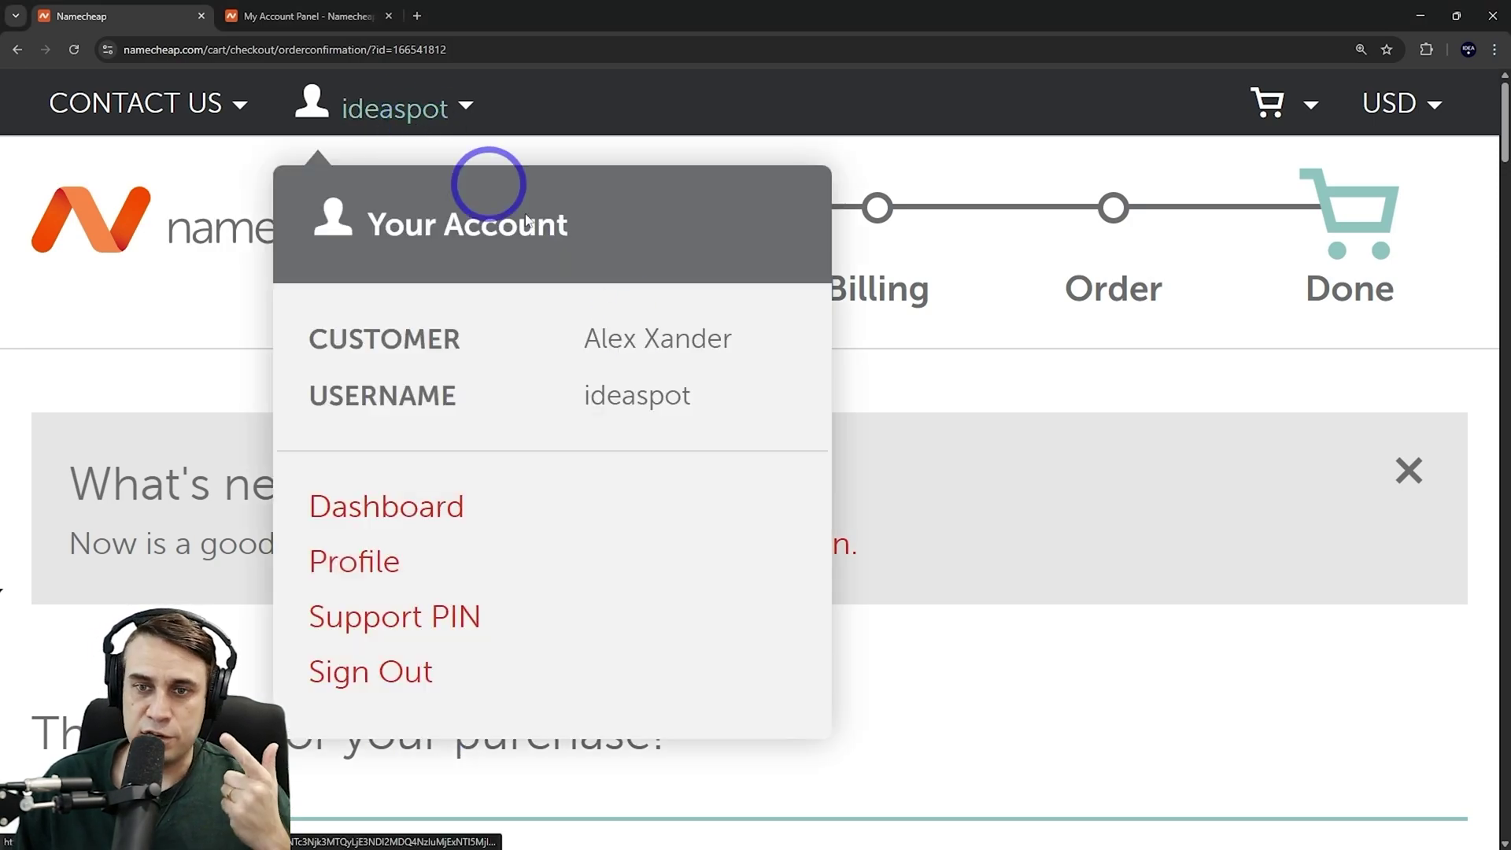
{"action": "left_click", "coordinate": [360, 508]}
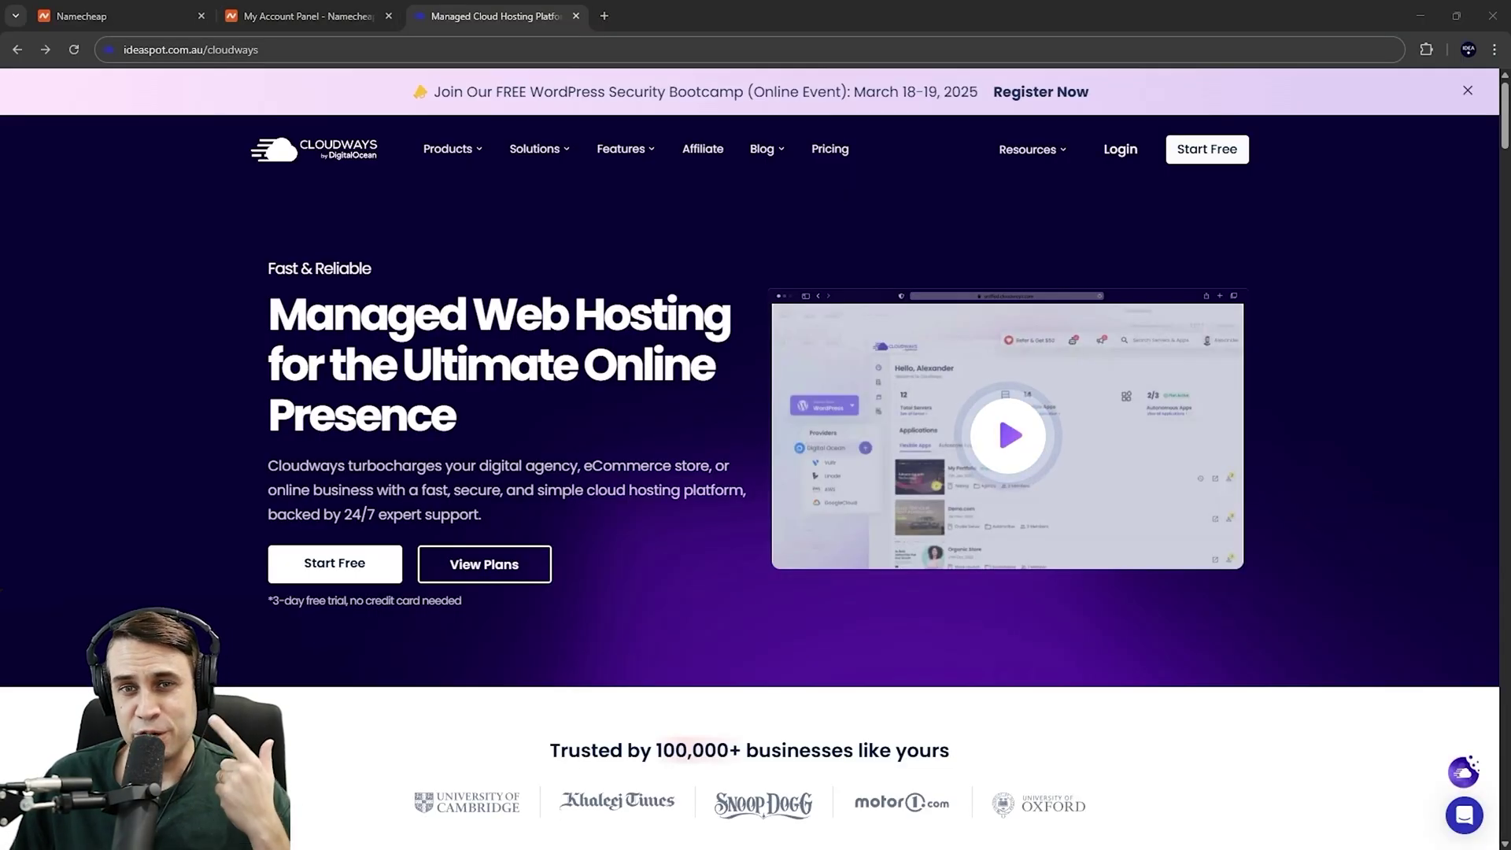
Sign up for a Cloudways free trial with promo code 'ideaspot' and the terms accepted
{"action": "left_click", "coordinate": [130, 412]}
{"action": "left_click", "coordinate": [326, 161]}
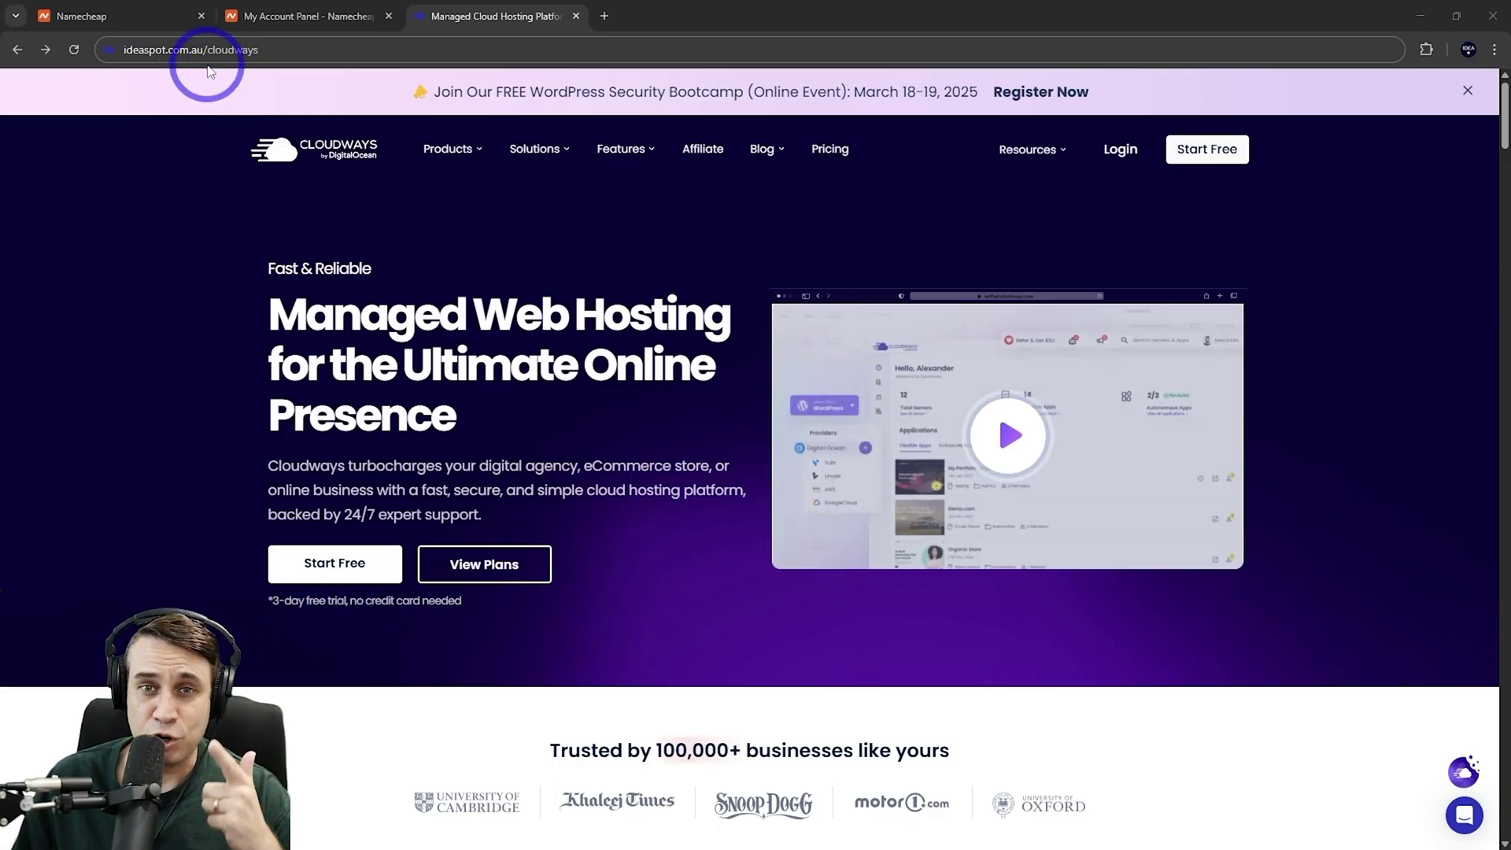
{"action": "left_click", "coordinate": [318, 575]}
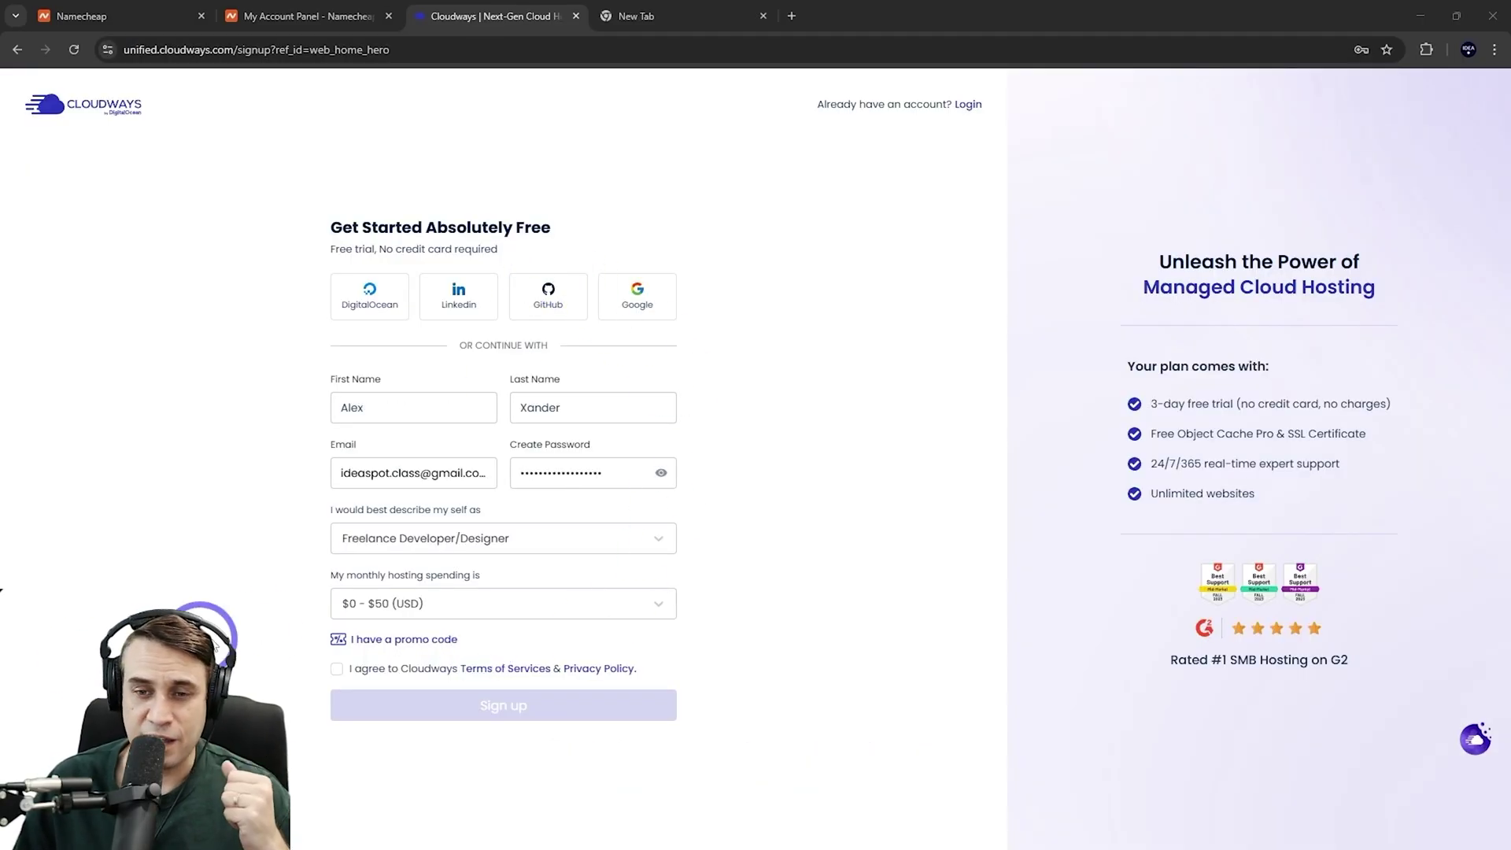
{"action": "left_click", "coordinate": [337, 640]}
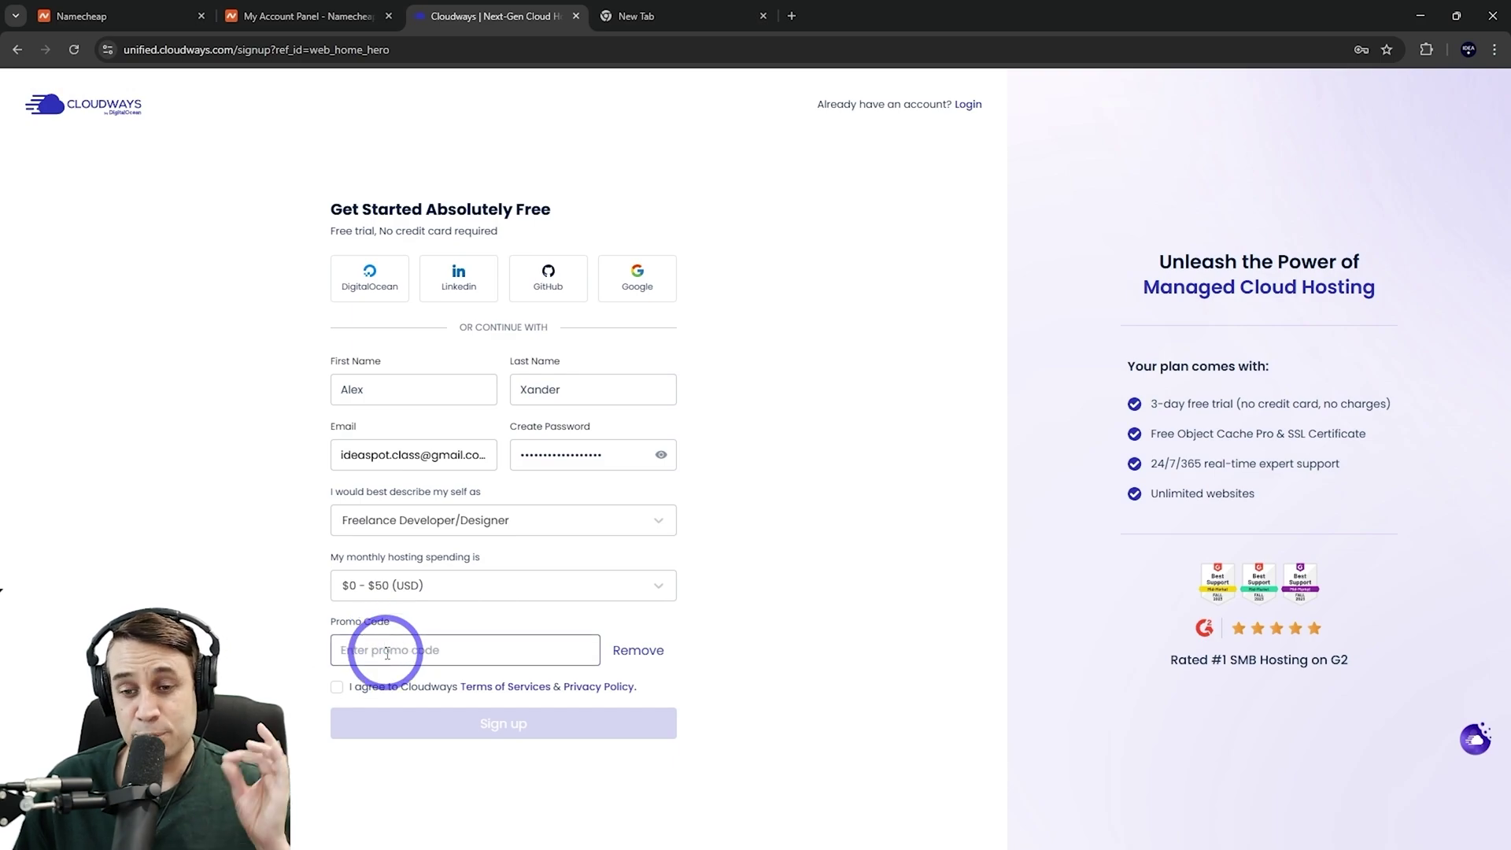
{"action": "left_click", "coordinate": [387, 653]}
{"action": "type", "text": "ideaspot"}
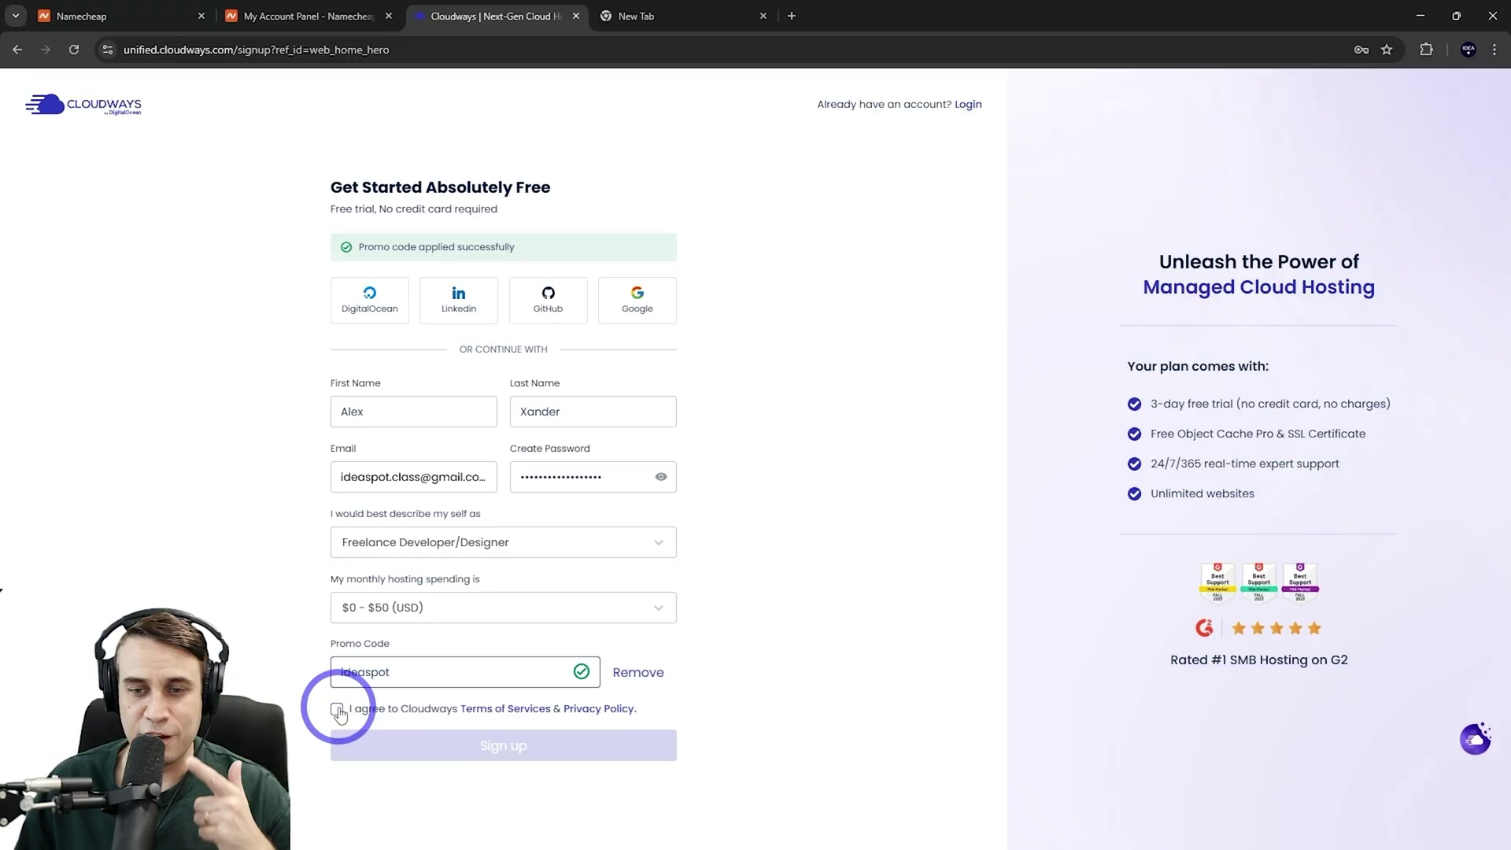
{"action": "left_click", "coordinate": [338, 712]}
{"action": "left_click", "coordinate": [498, 761]}
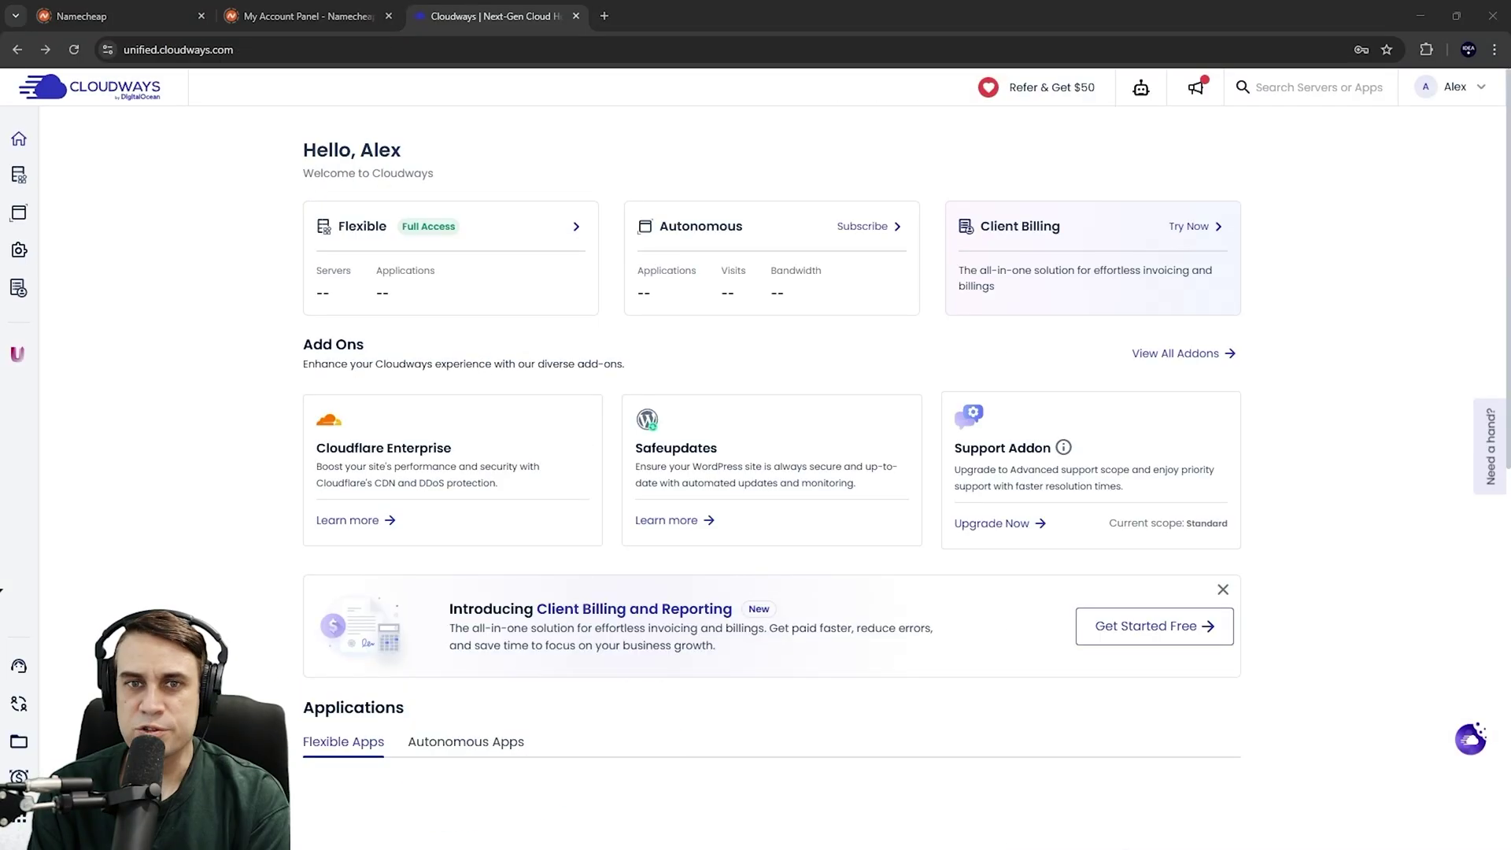
Start a new server launch from My Servers and choose WordPress version 6.2.2
{"action": "mouse_move", "coordinate": [19, 174]}
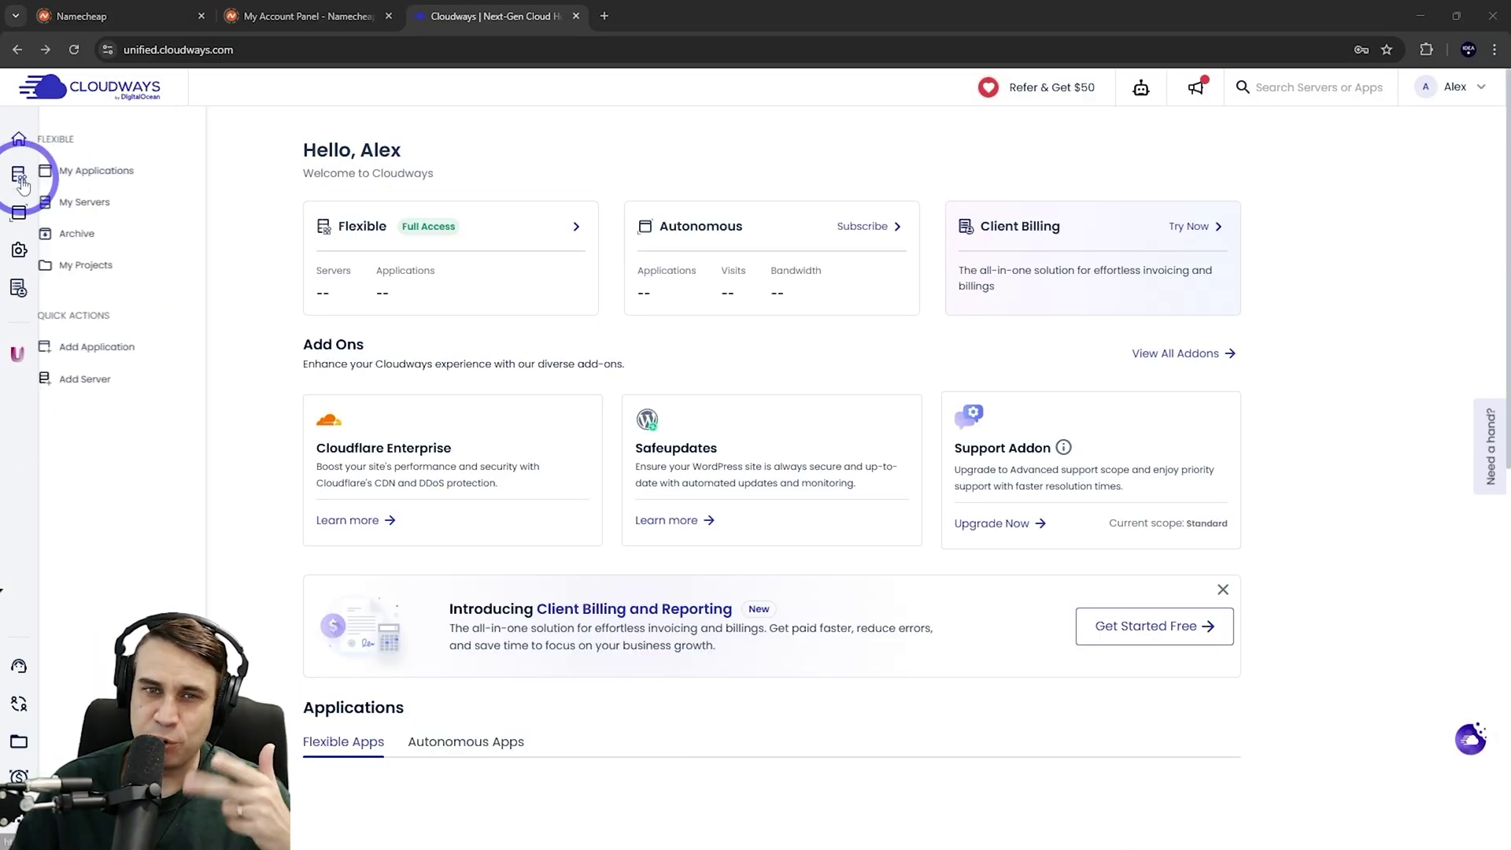
{"action": "left_click", "coordinate": [92, 211]}
{"action": "left_click", "coordinate": [769, 553]}
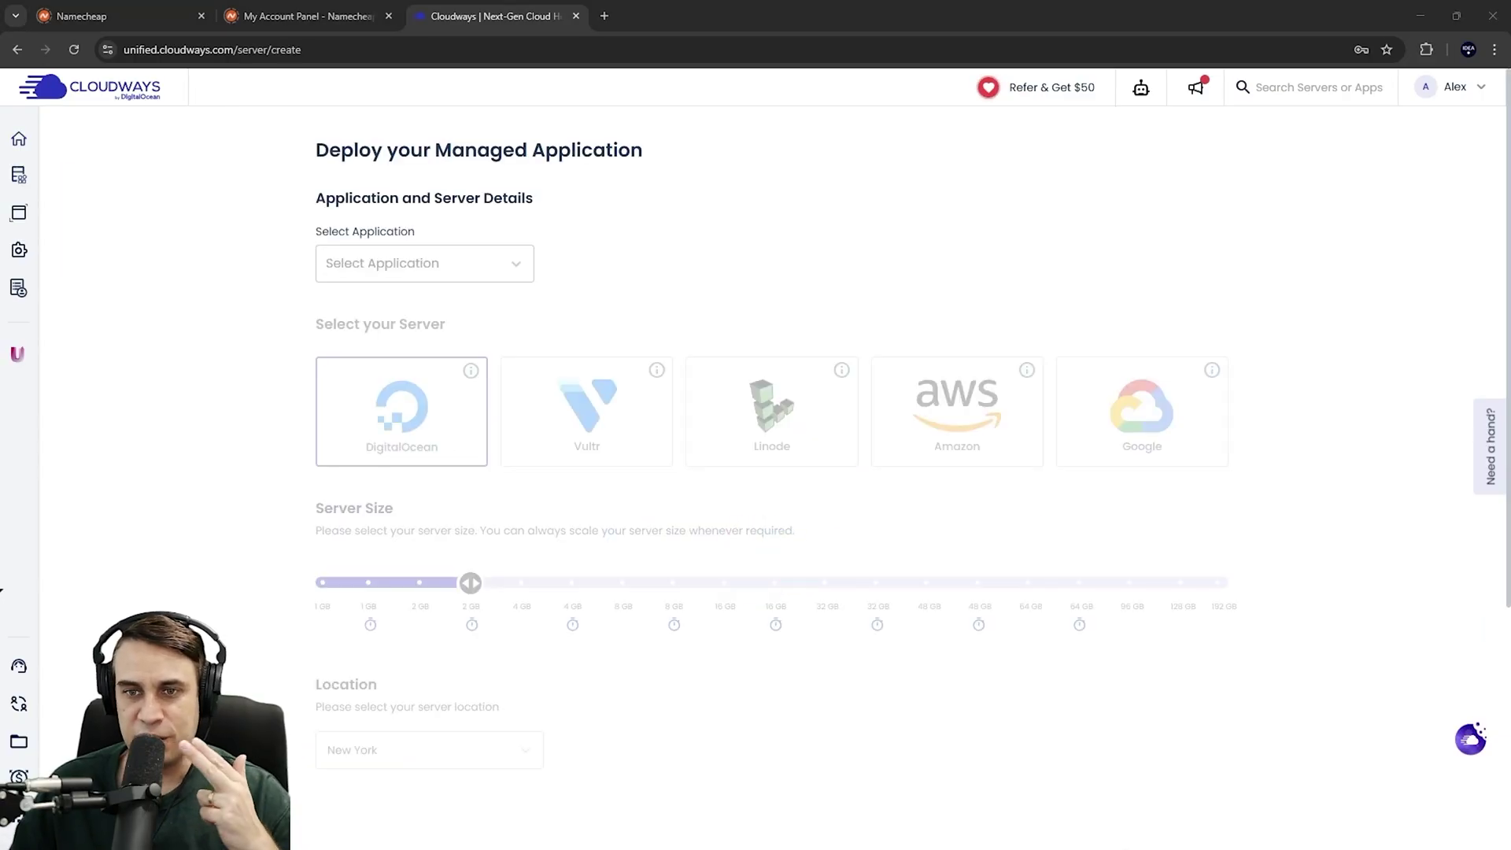
{"action": "left_click", "coordinate": [438, 262]}
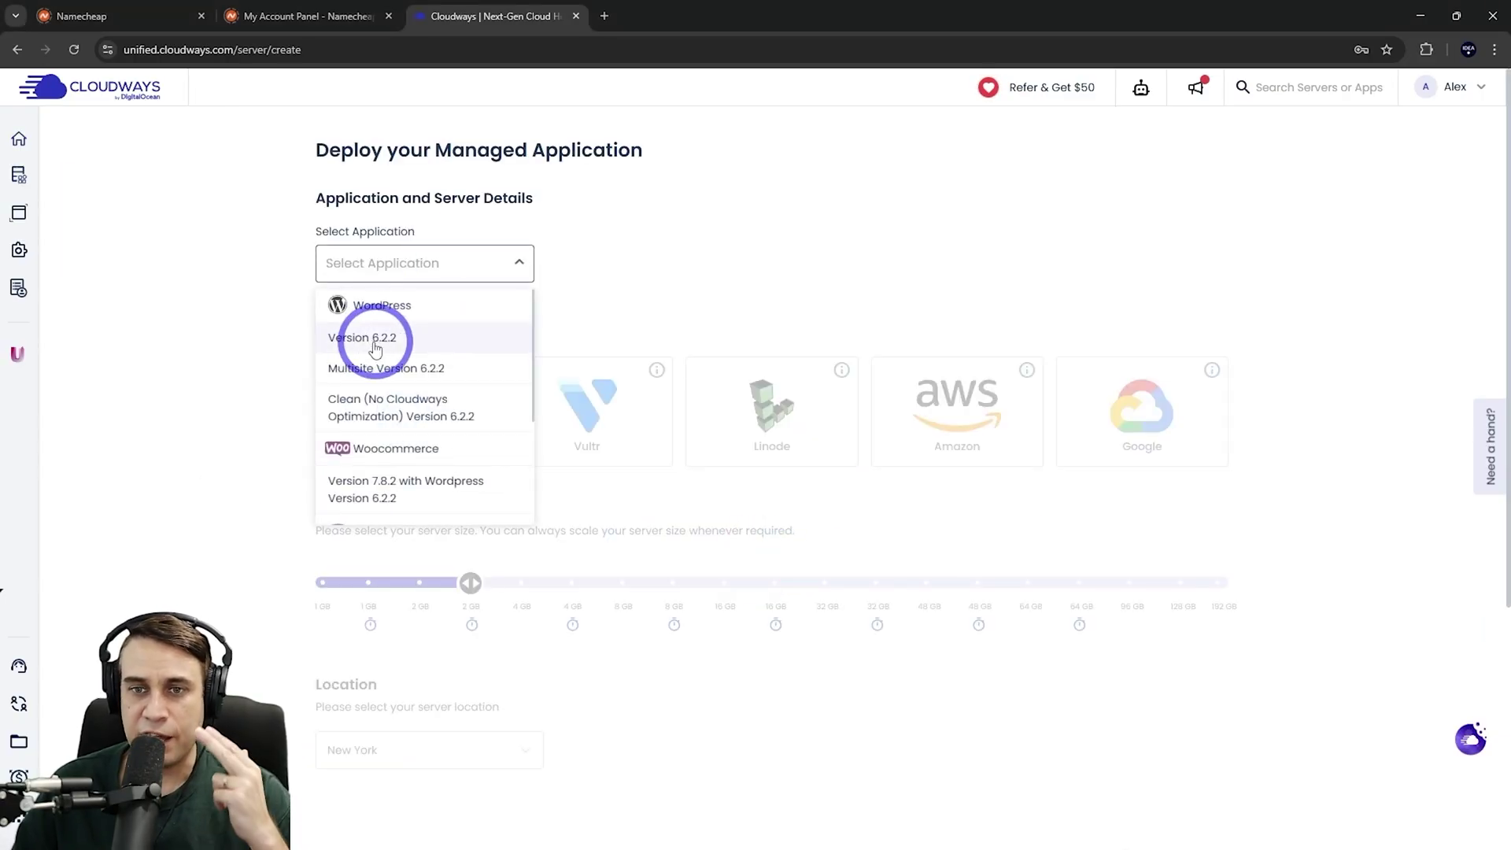
{"action": "left_click", "coordinate": [373, 340]}
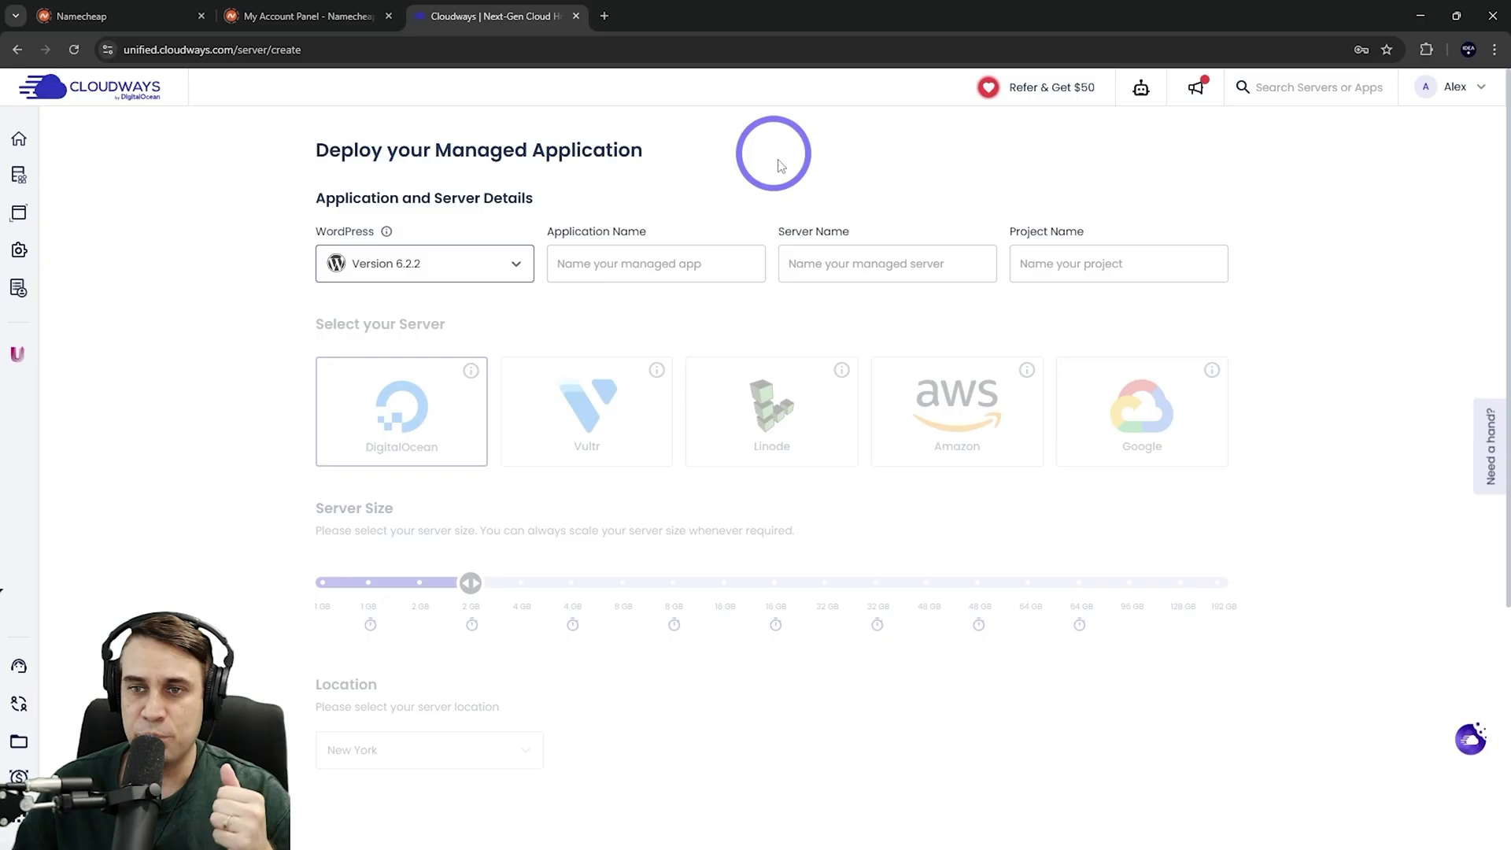
Name the app Ideaspot Demo Site, pick Vultr High Frequency, and shrink the server to 1 GB
{"action": "left_click", "coordinate": [1085, 247]}
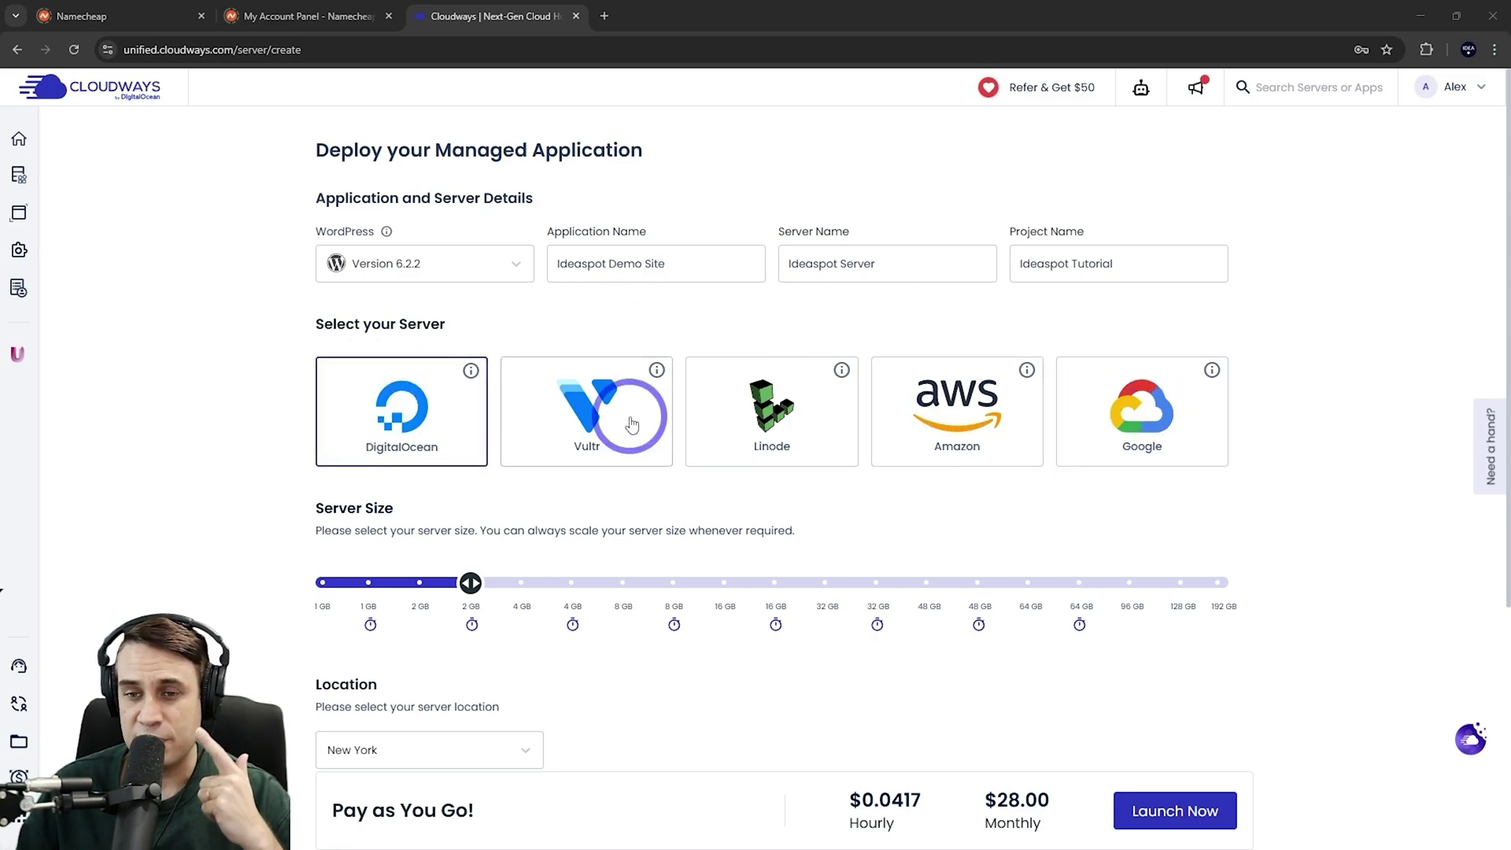
{"action": "left_click", "coordinate": [594, 425]}
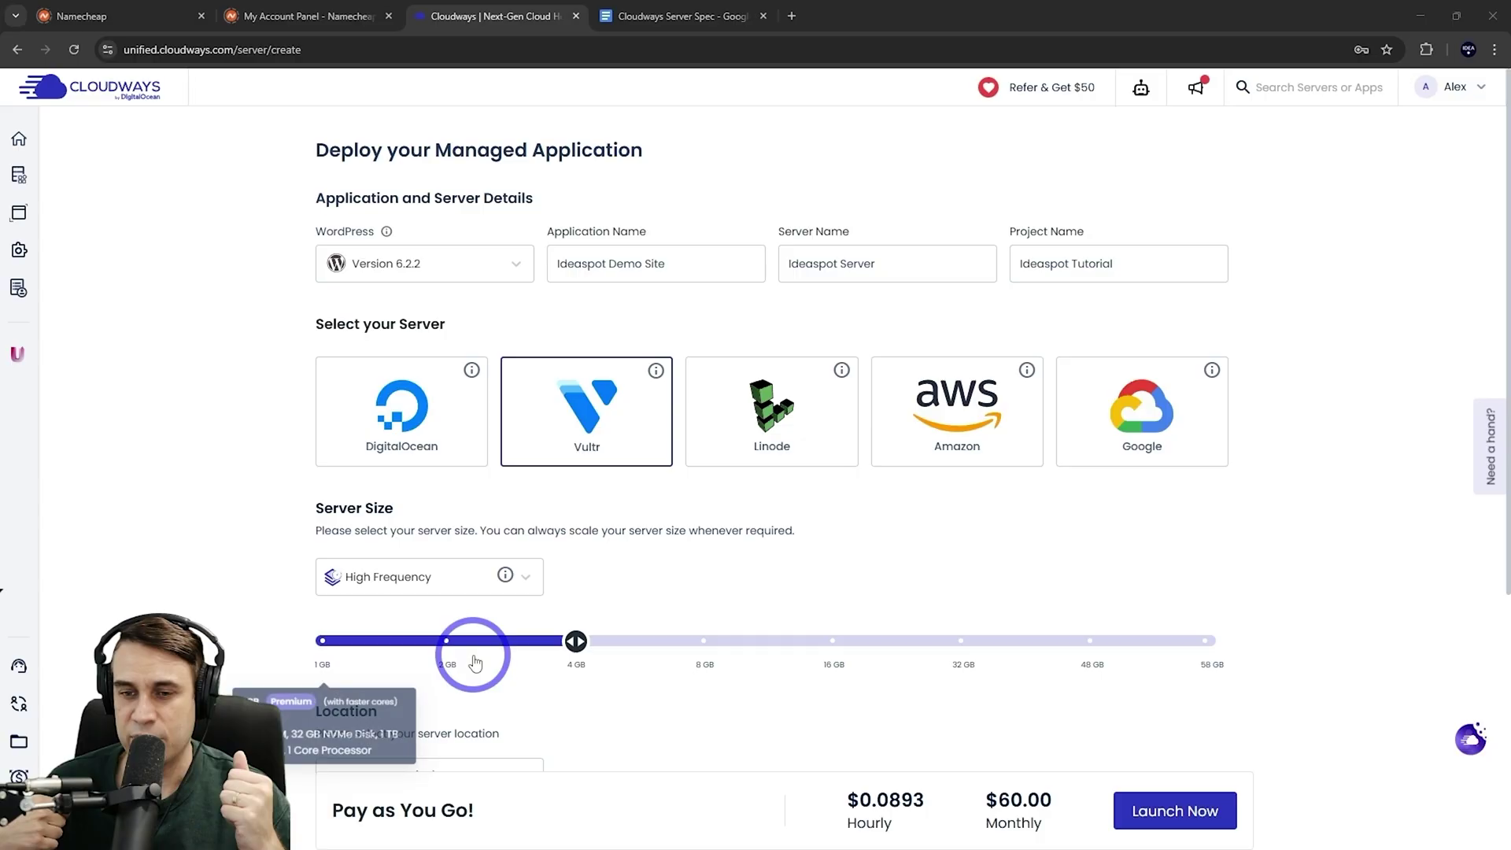
{"action": "left_click_drag", "start_coordinate": [575, 640], "coordinate": [338, 645]}
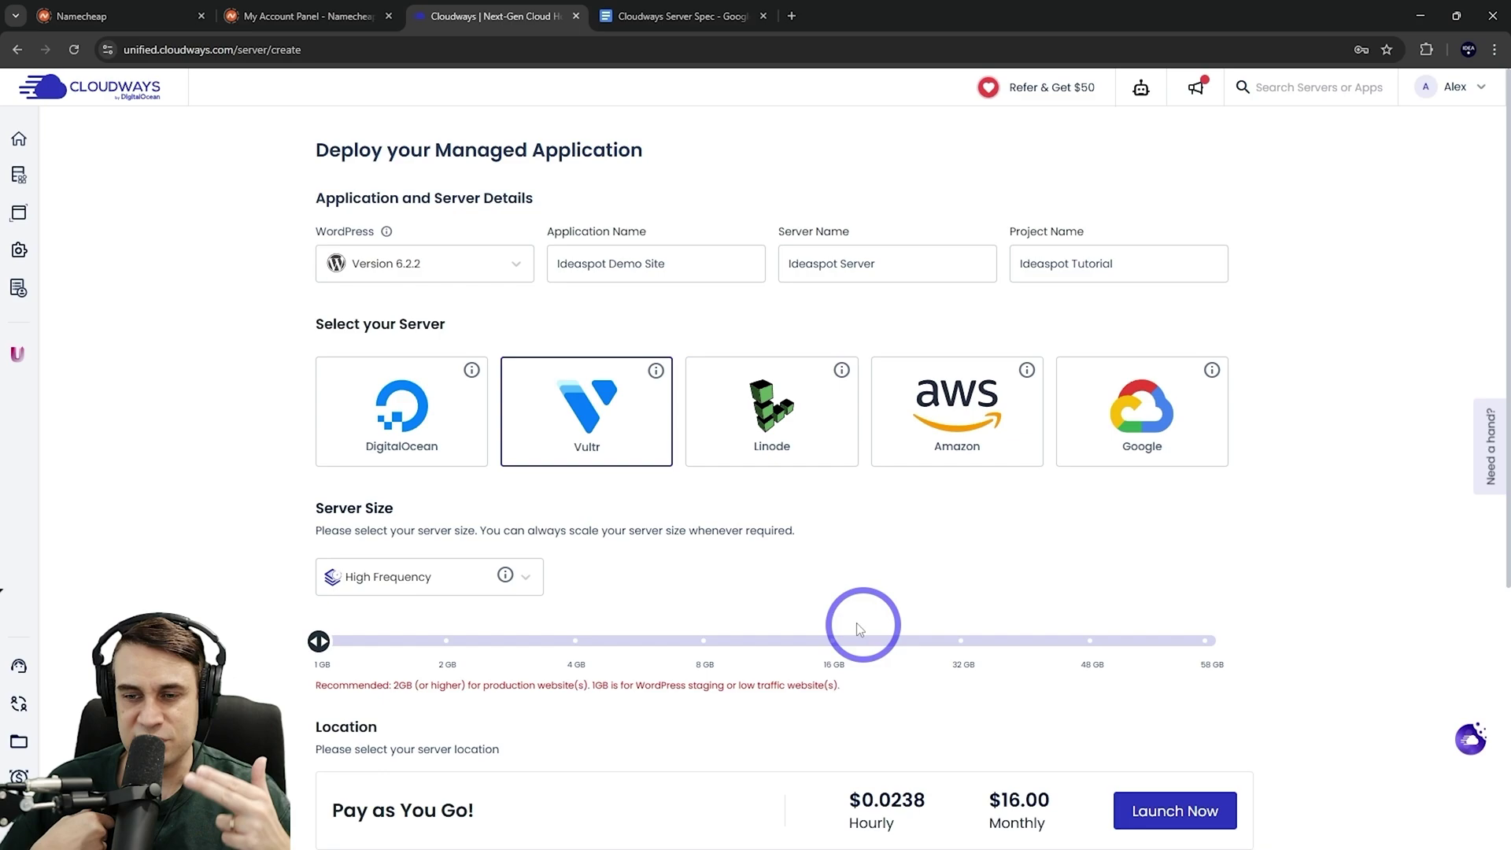
{"action": "left_click", "coordinate": [686, 16]}
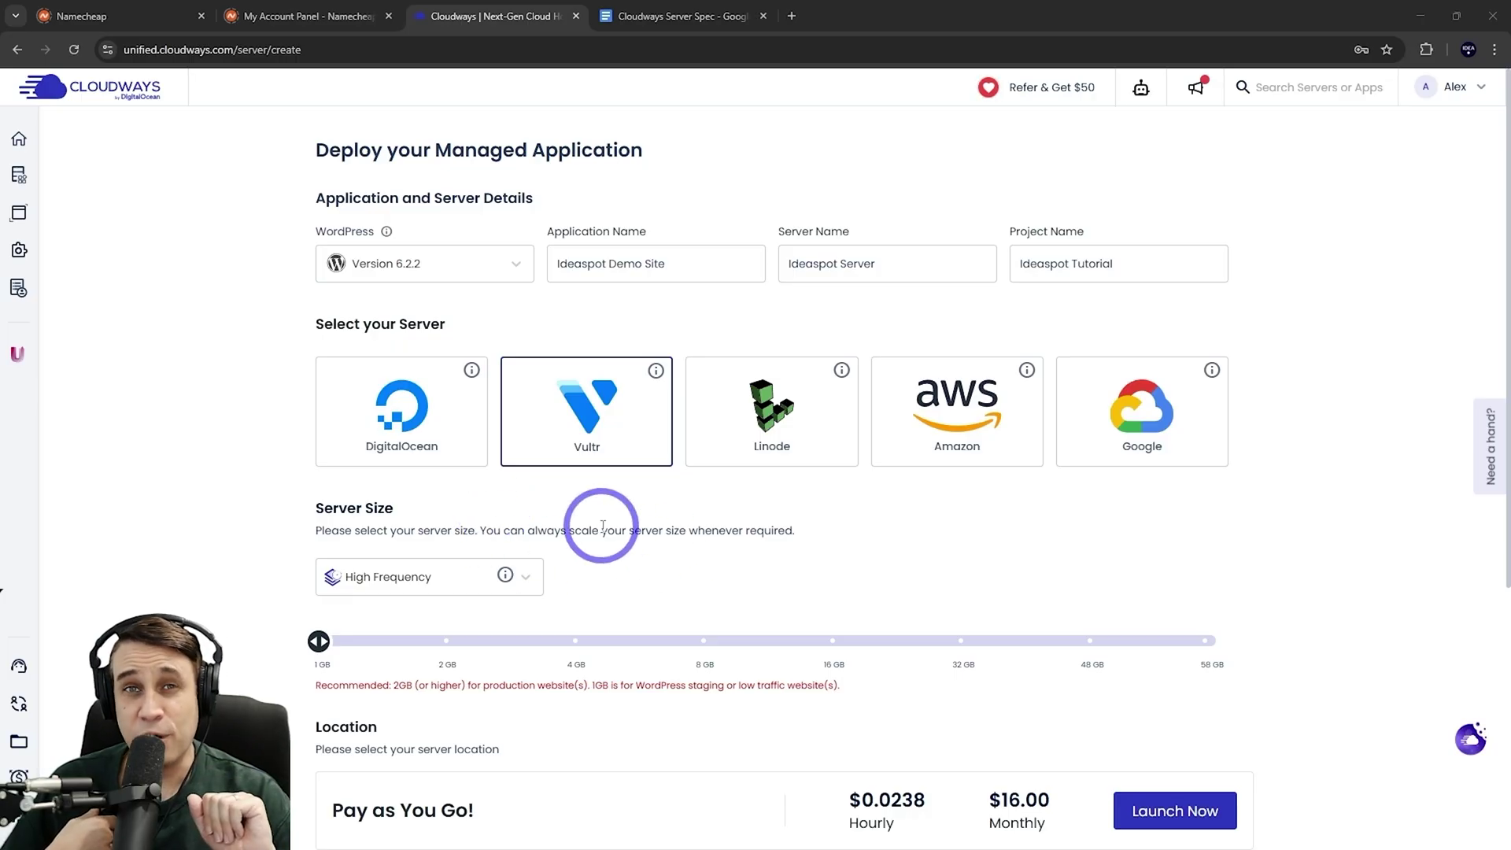
{"action": "scroll", "coordinate": [506, 425], "scroll_direction": "down", "scroll_amount": 4}
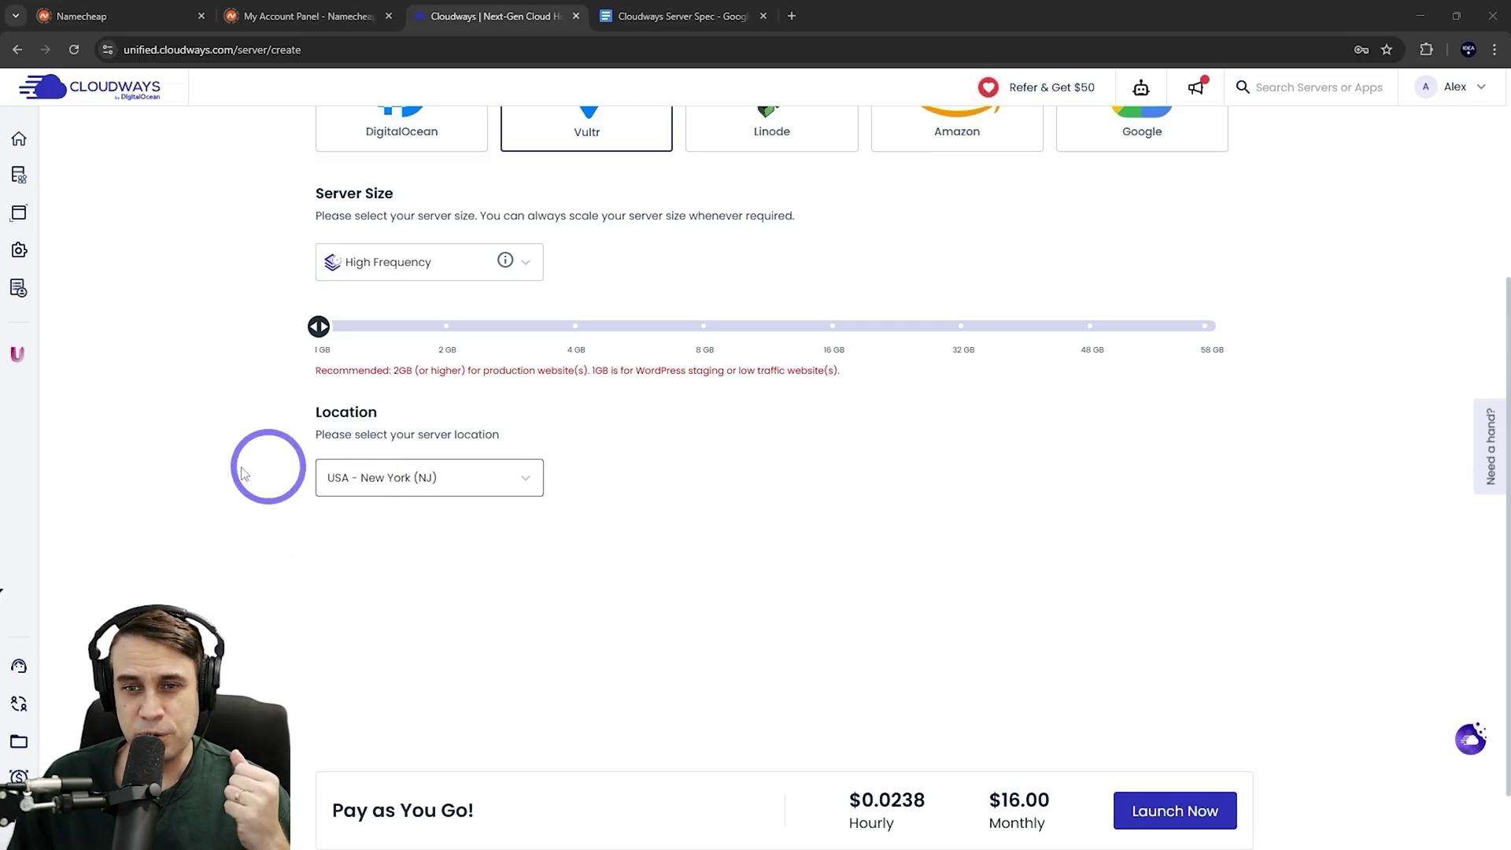
Keep USA - New York (NJ) as the server location and launch the server
{"action": "left_click", "coordinate": [455, 491]}
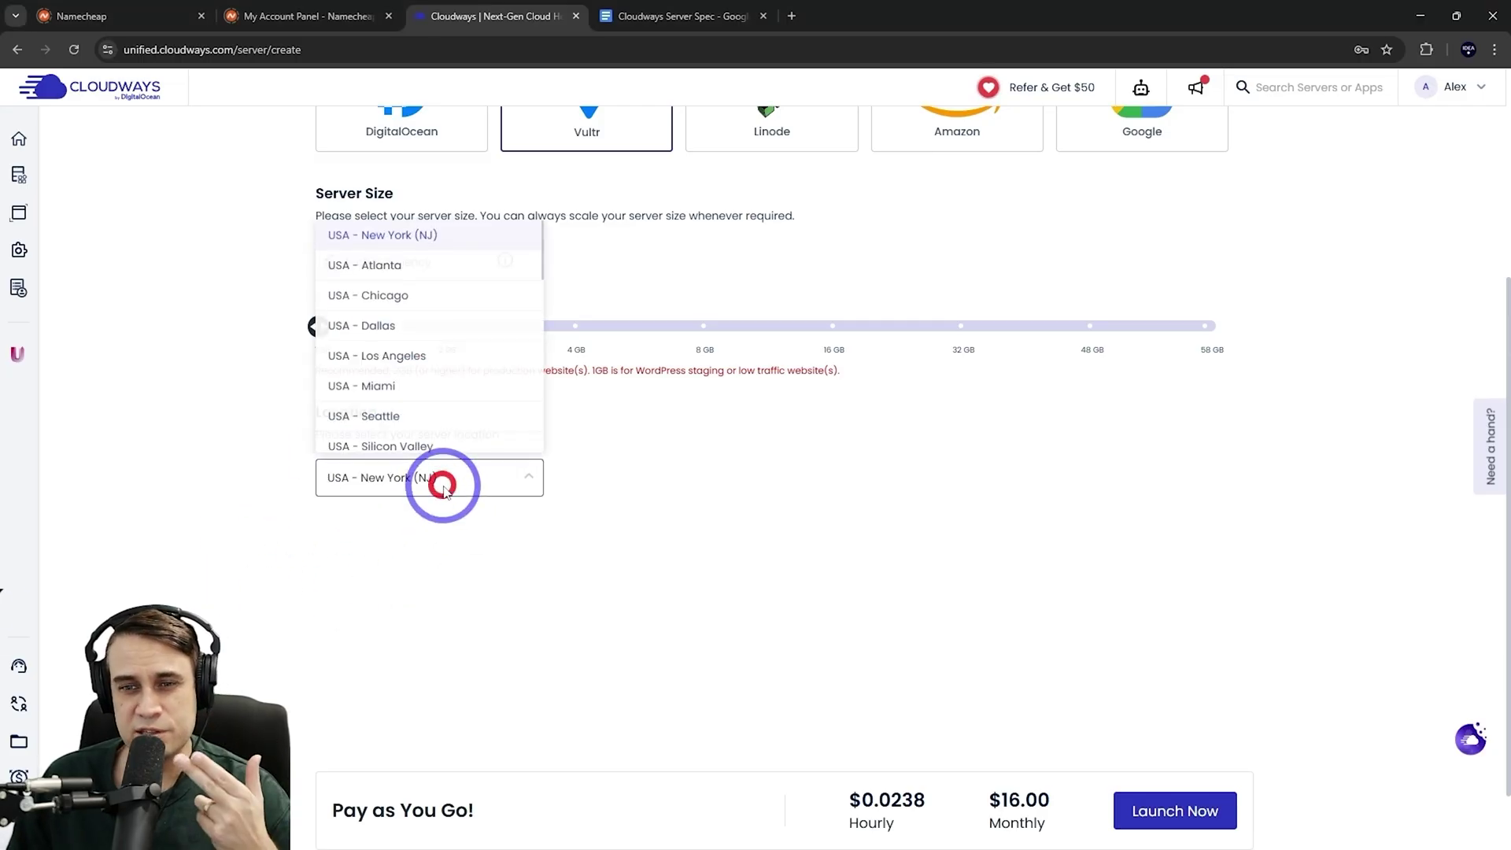
{"action": "scroll", "coordinate": [374, 433], "scroll_direction": "down", "scroll_amount": 8}
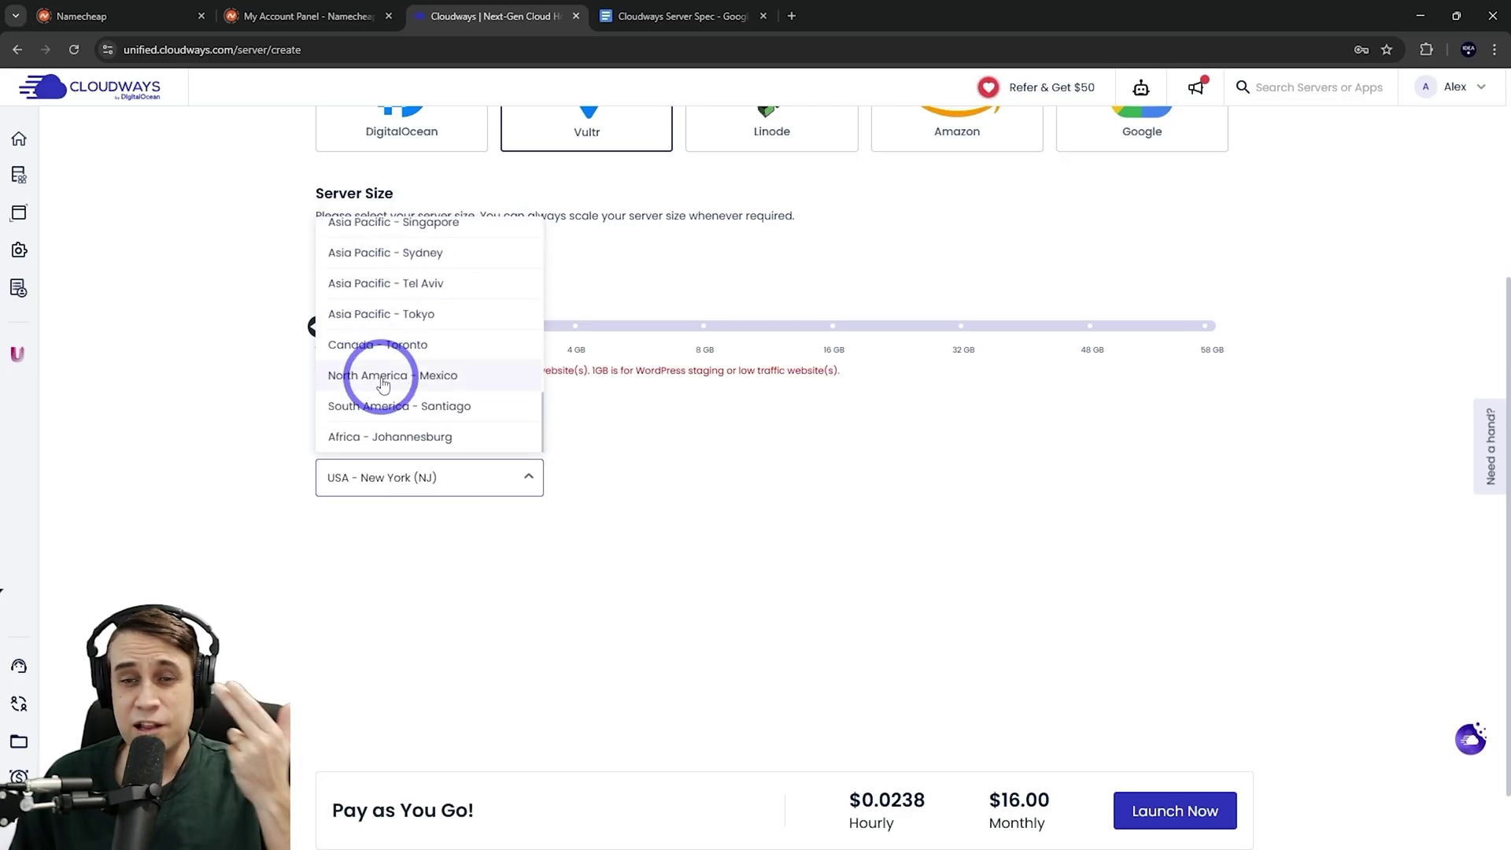
{"action": "scroll", "coordinate": [383, 383], "scroll_direction": "up", "scroll_amount": 8}
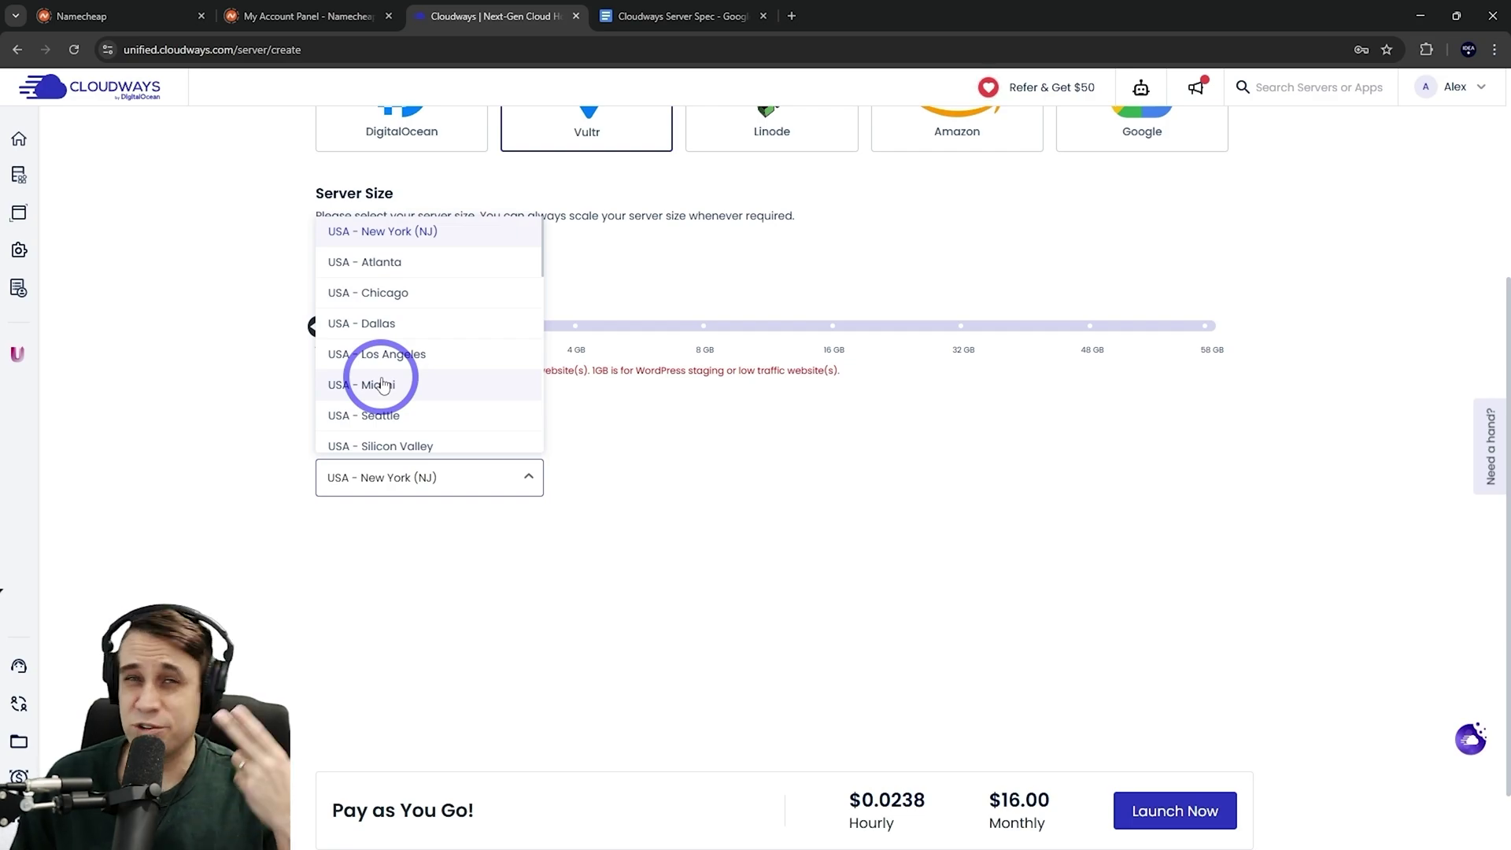
{"action": "left_click", "coordinate": [901, 678]}
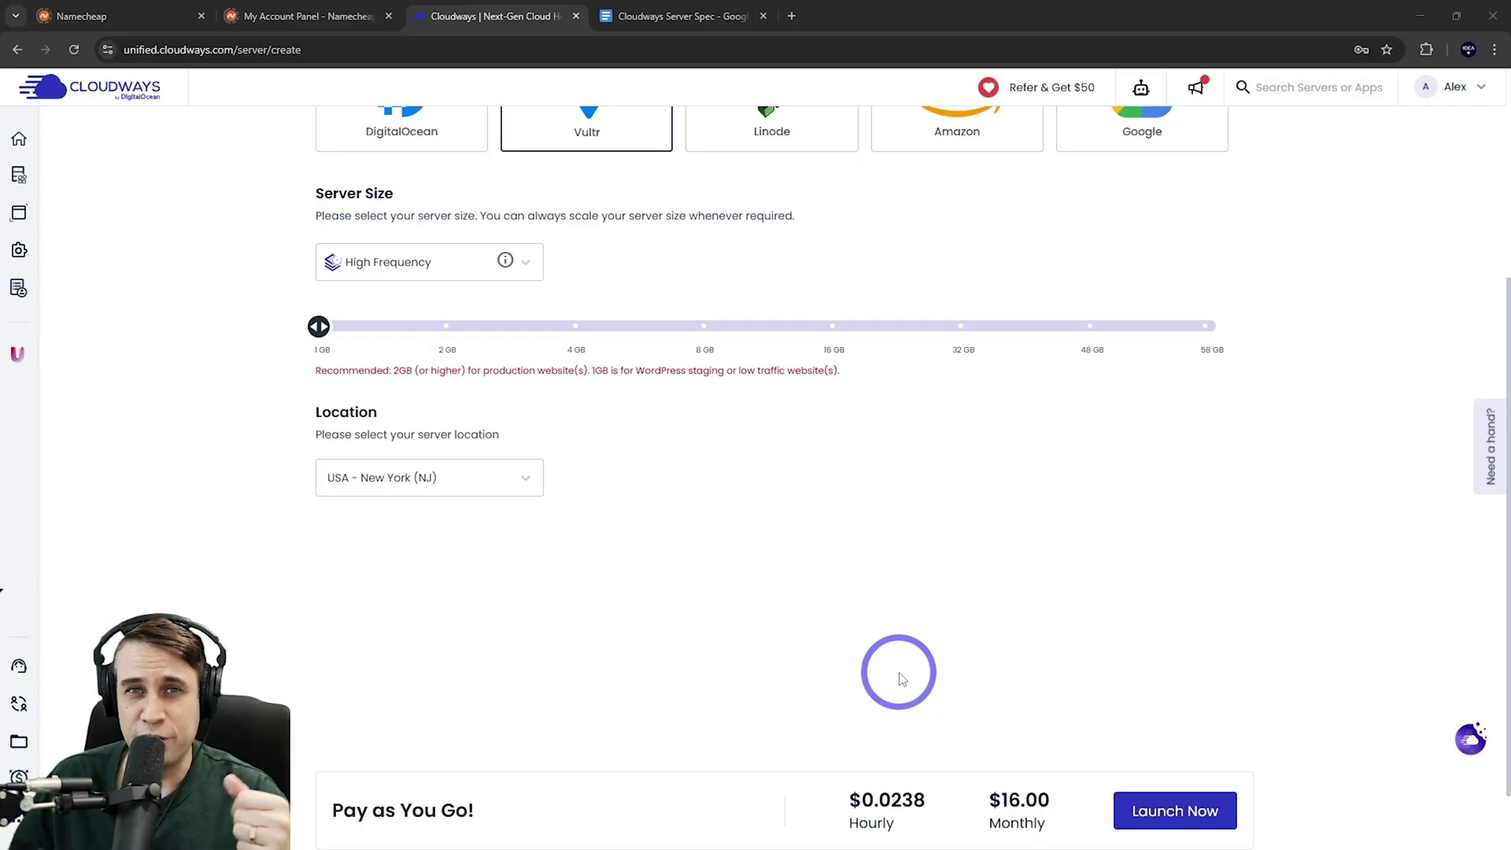
{"action": "left_click", "coordinate": [1171, 819]}
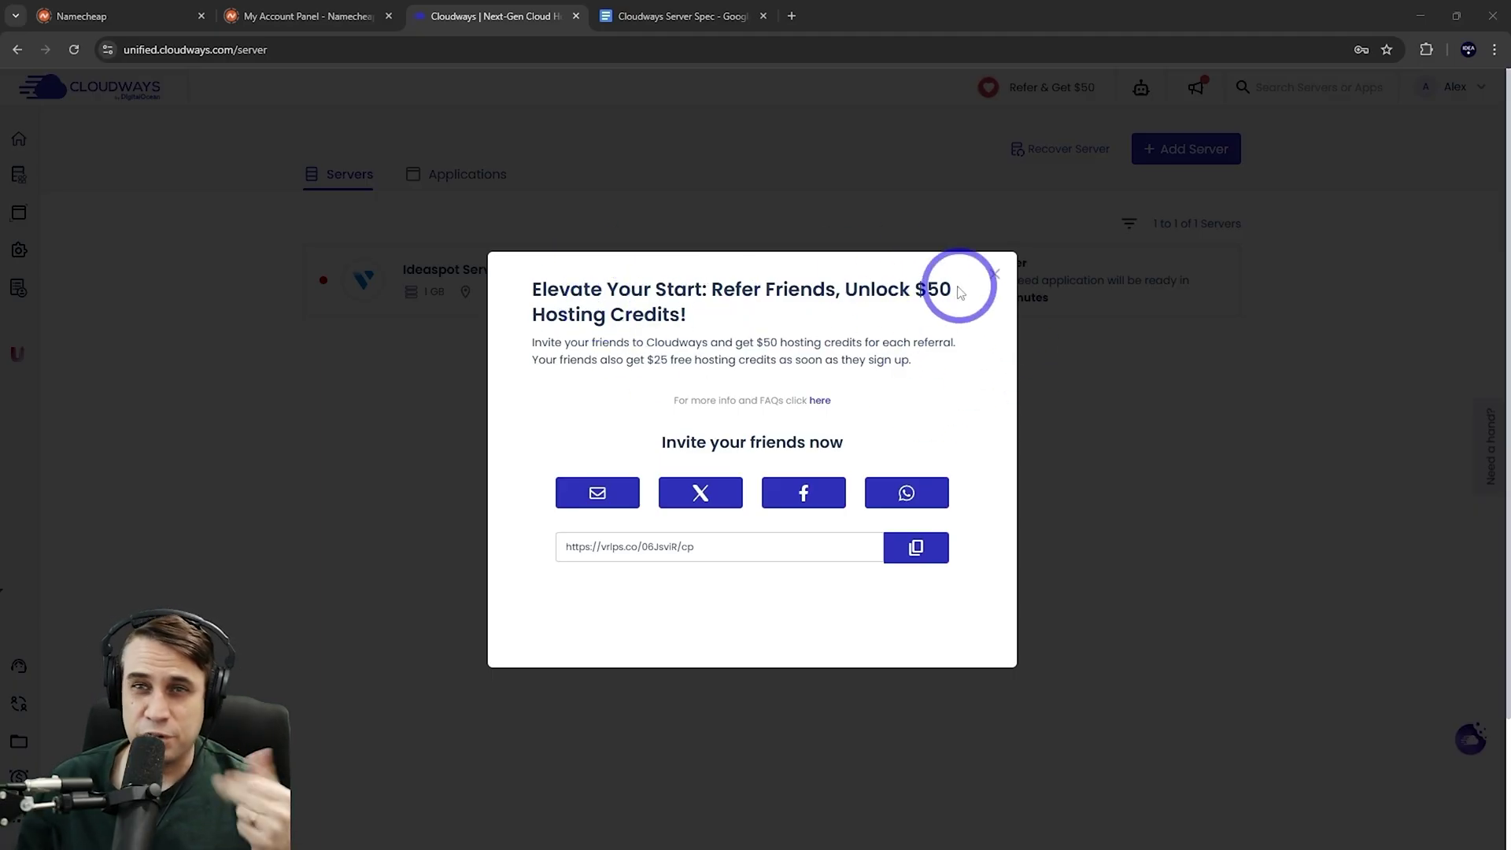
Dismiss the referral pop-up and open Ideaspot Demo Site's Domain Management page
{"action": "left_click", "coordinate": [993, 275]}
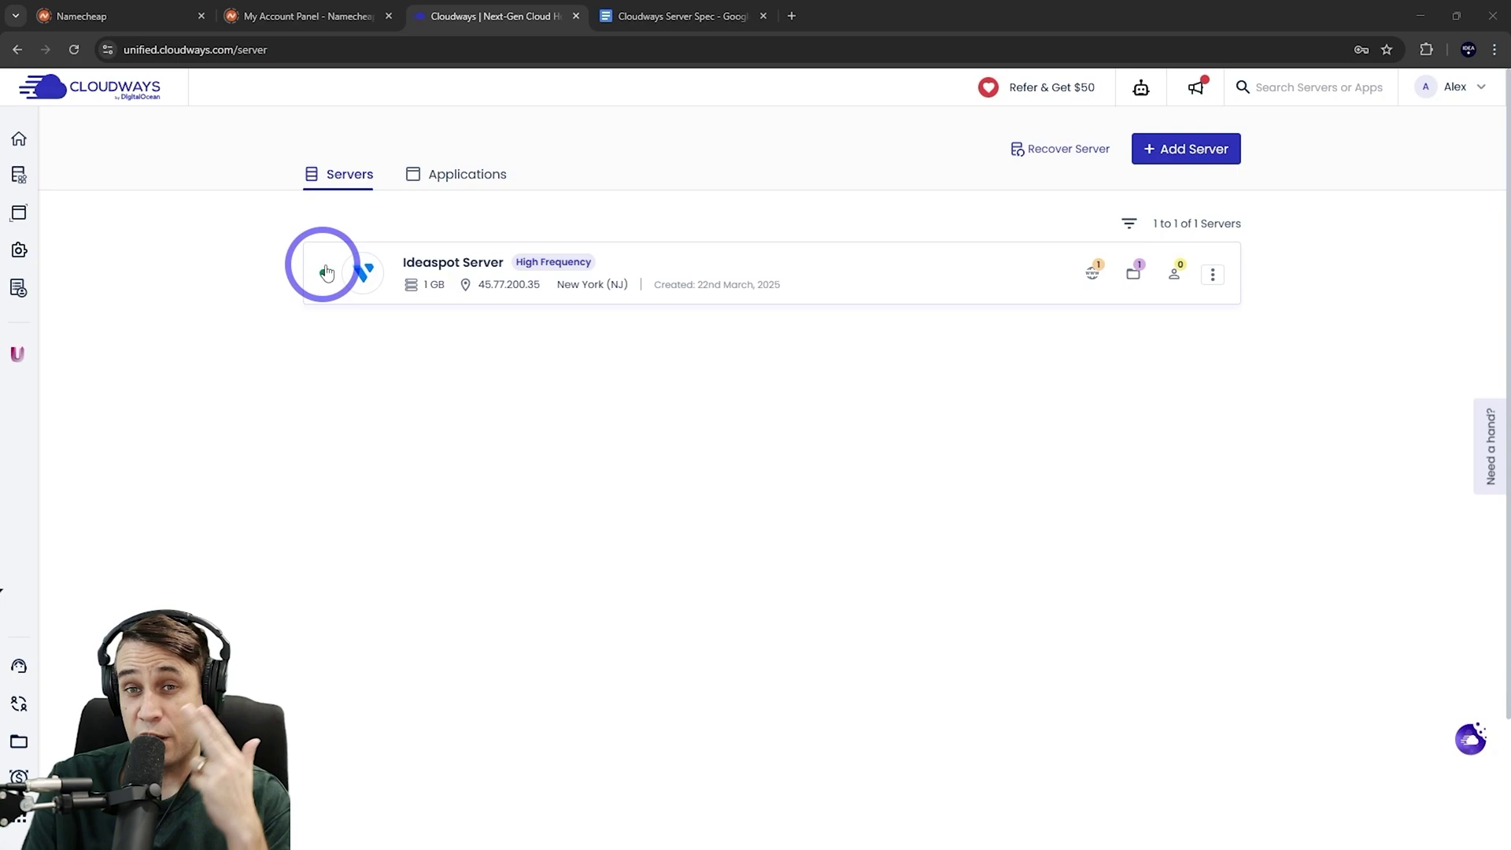
{"action": "left_click", "coordinate": [464, 175]}
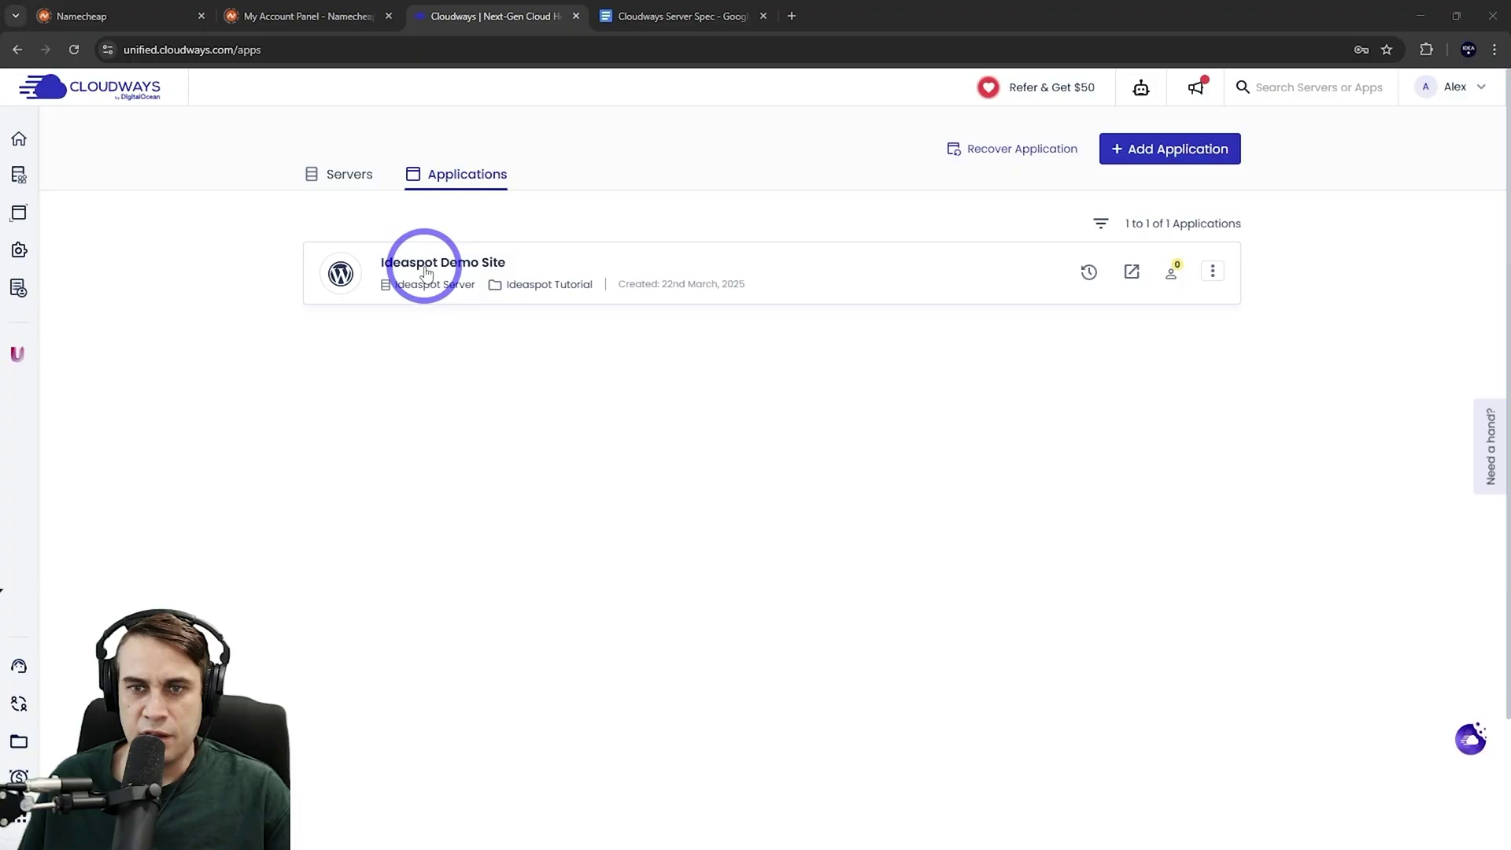
{"action": "left_click", "coordinate": [429, 277]}
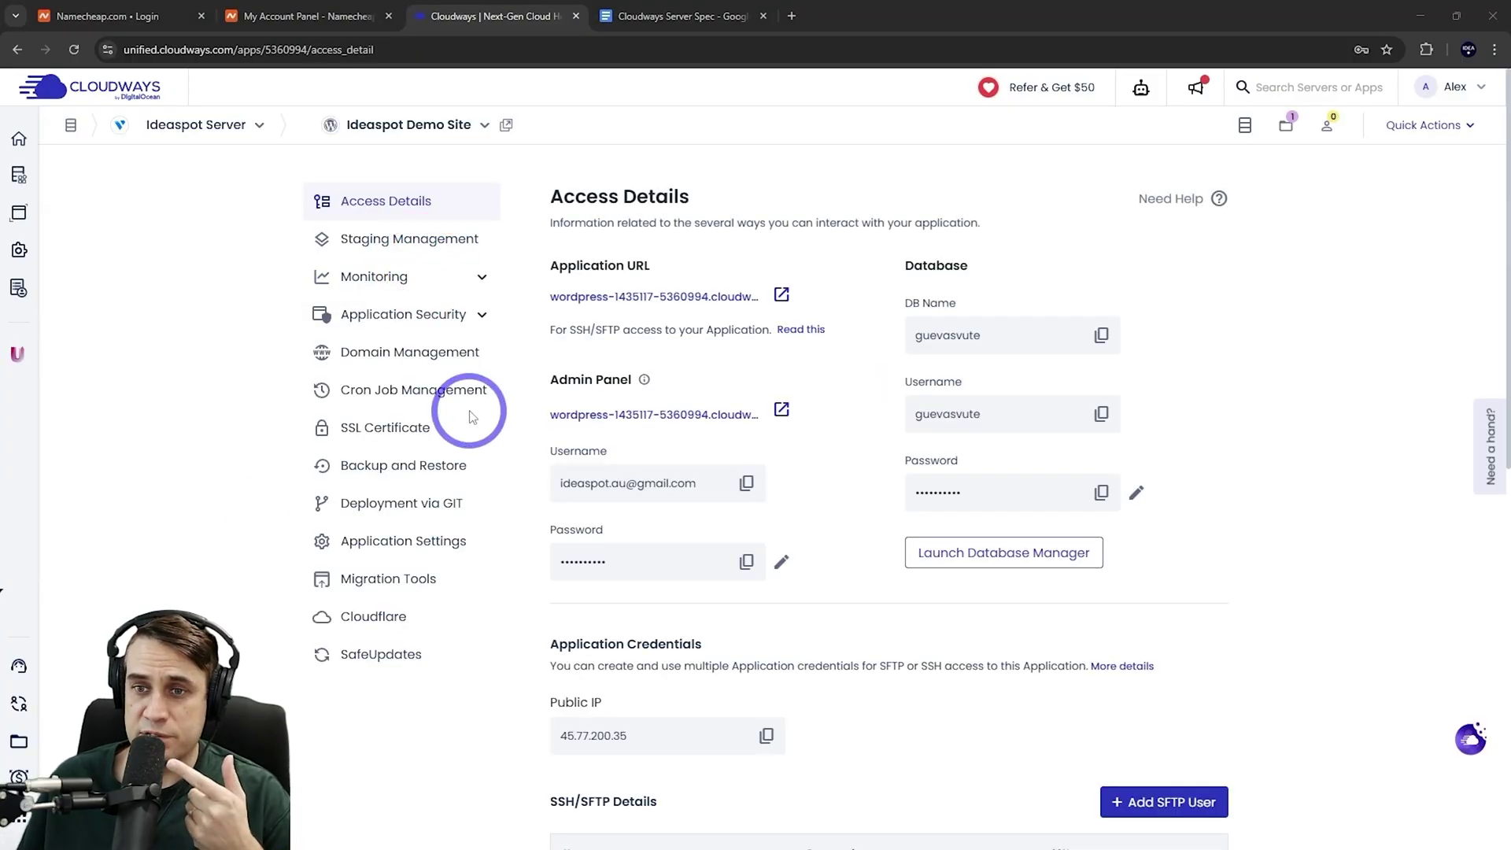
{"action": "left_click", "coordinate": [356, 350]}
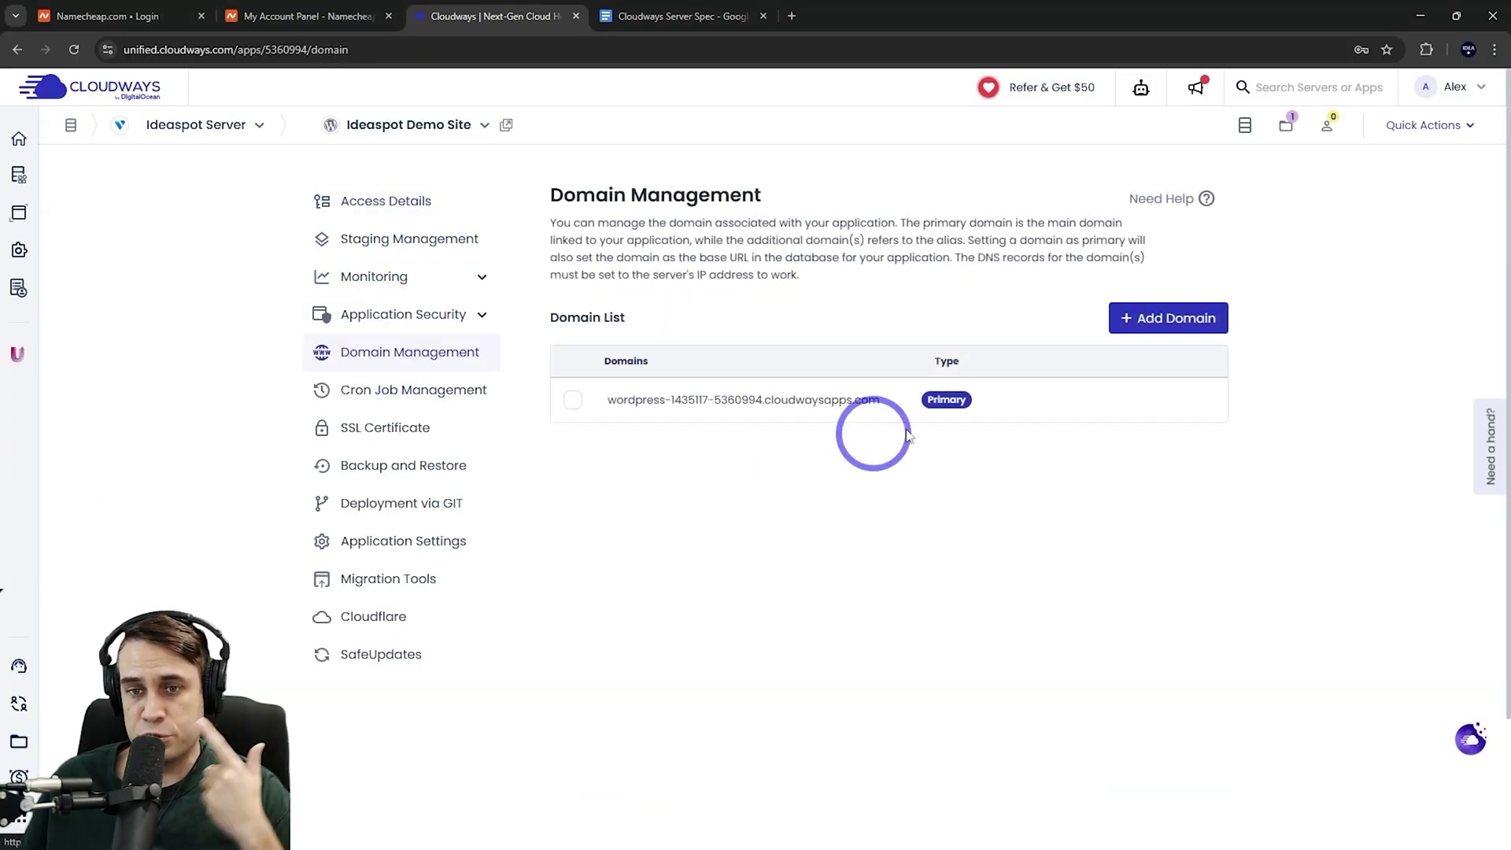
Add ideademo.site as a domain of the application
{"action": "left_click", "coordinate": [1149, 319]}
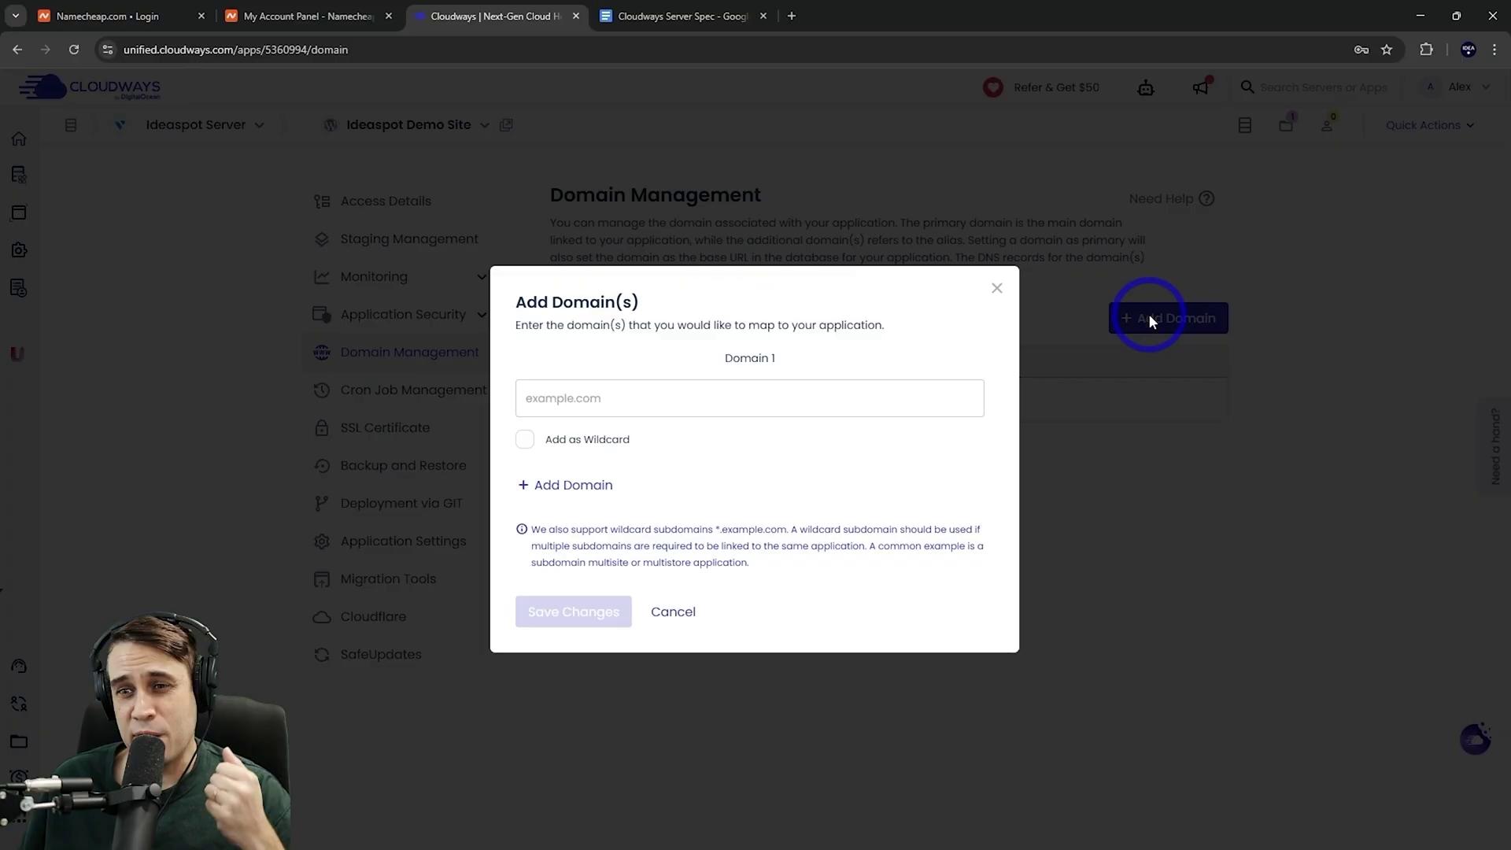
{"action": "left_click", "coordinate": [563, 398]}
{"action": "type", "text": "ideademo.site"}
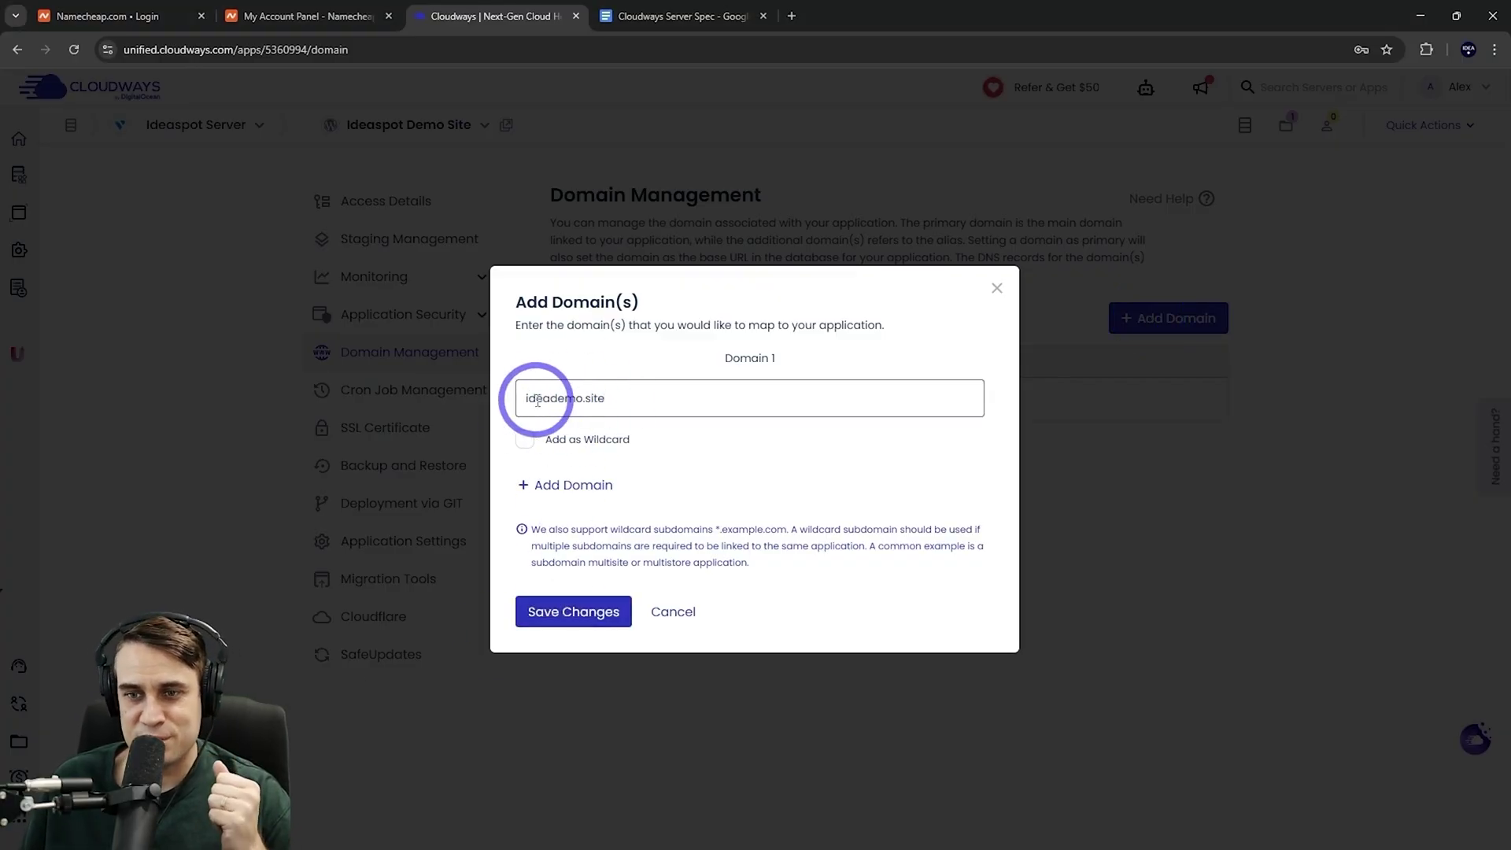
{"action": "left_click", "coordinate": [564, 615]}
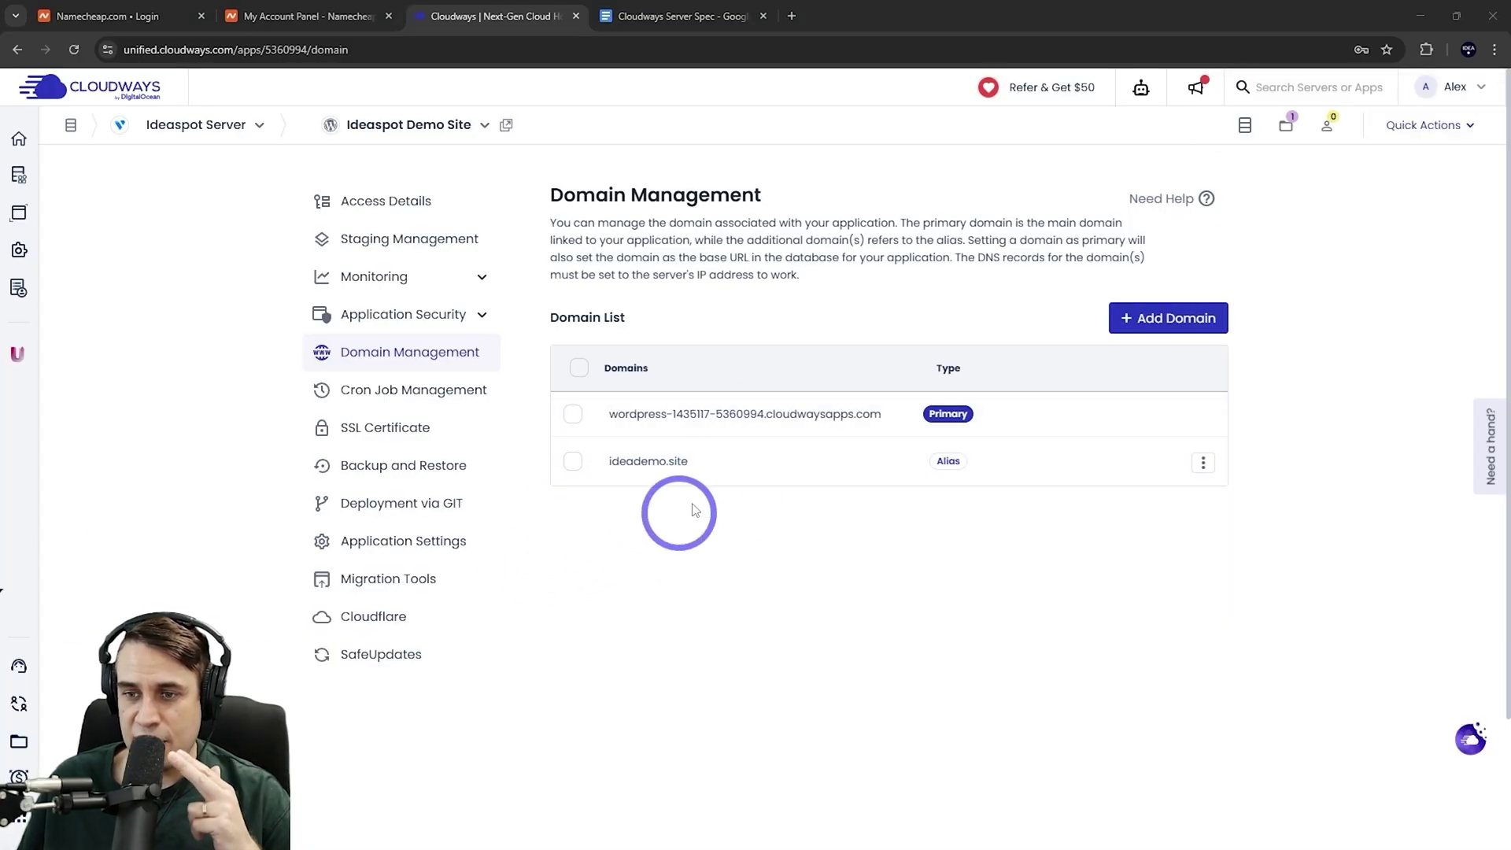
Set ideademo.site as primary, then copy public IP 45.77.200.35 from Access Details
{"action": "left_click", "coordinate": [1203, 463]}
{"action": "left_click", "coordinate": [1141, 404]}
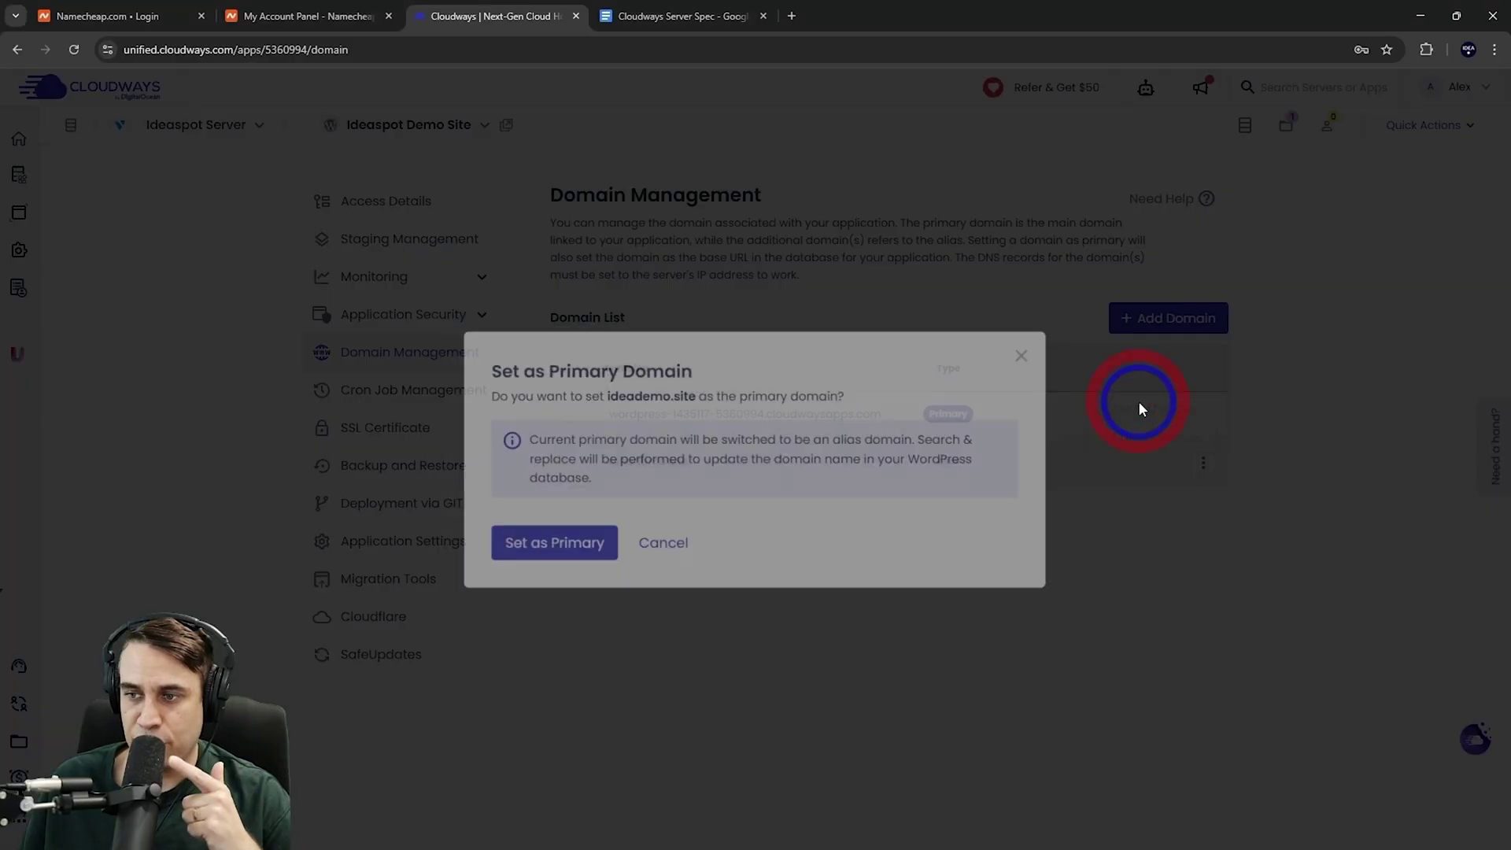
{"action": "left_click", "coordinate": [548, 537]}
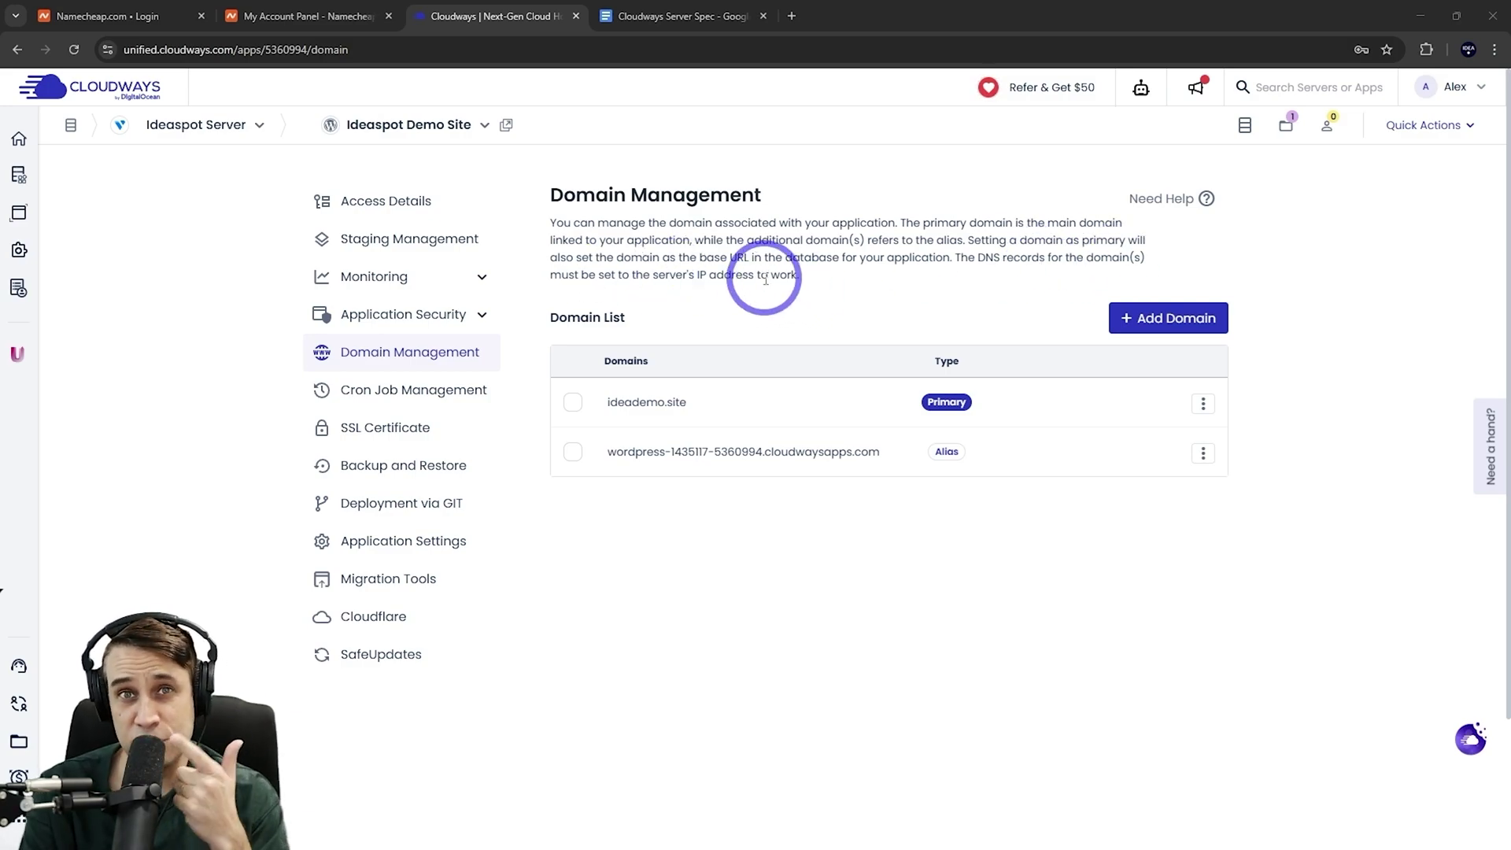
{"action": "left_click", "coordinate": [371, 207]}
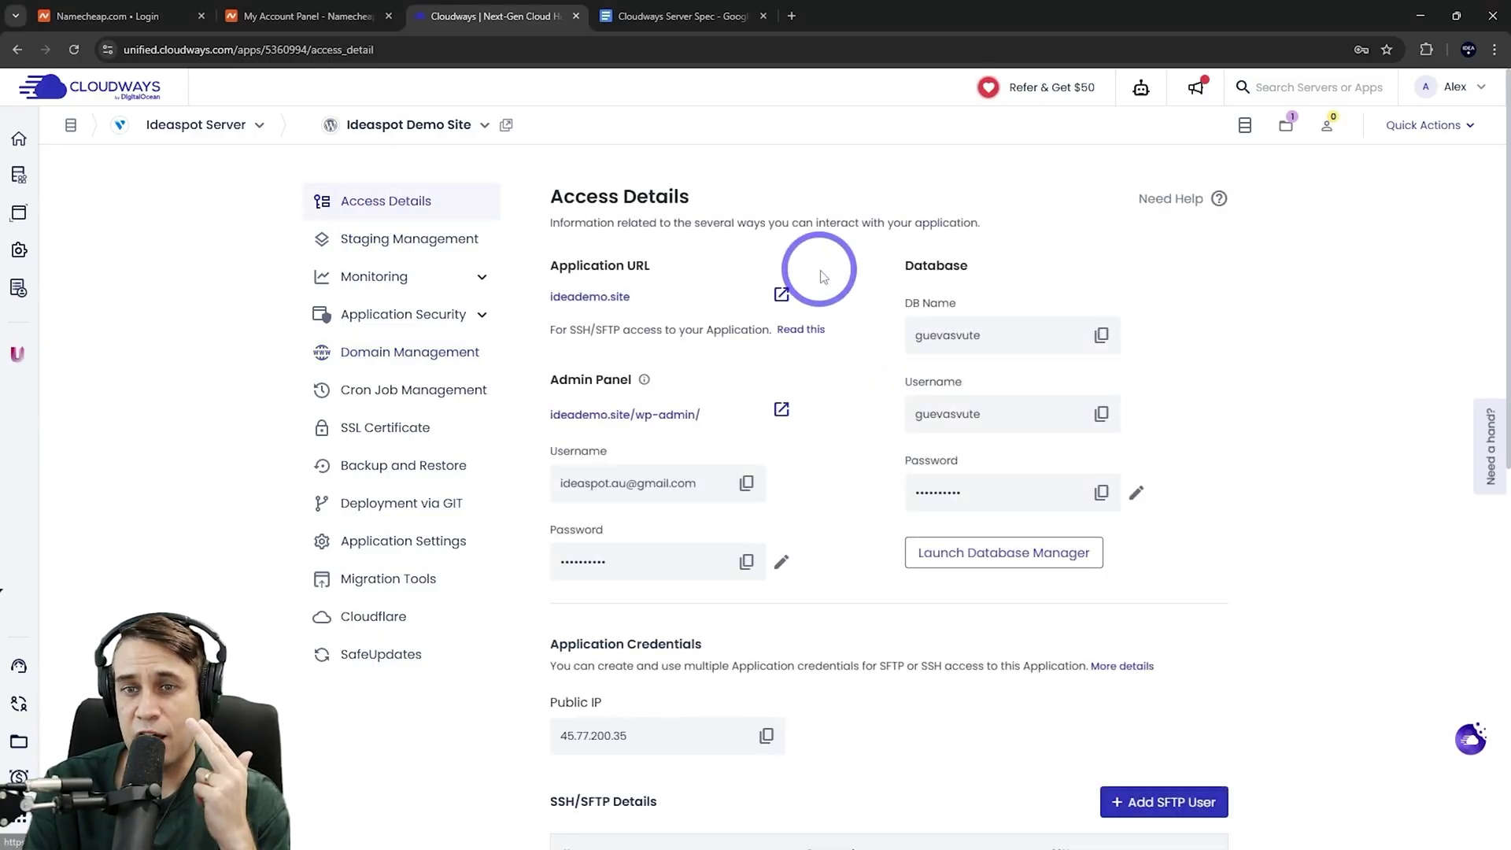
{"action": "left_click", "coordinate": [767, 736]}
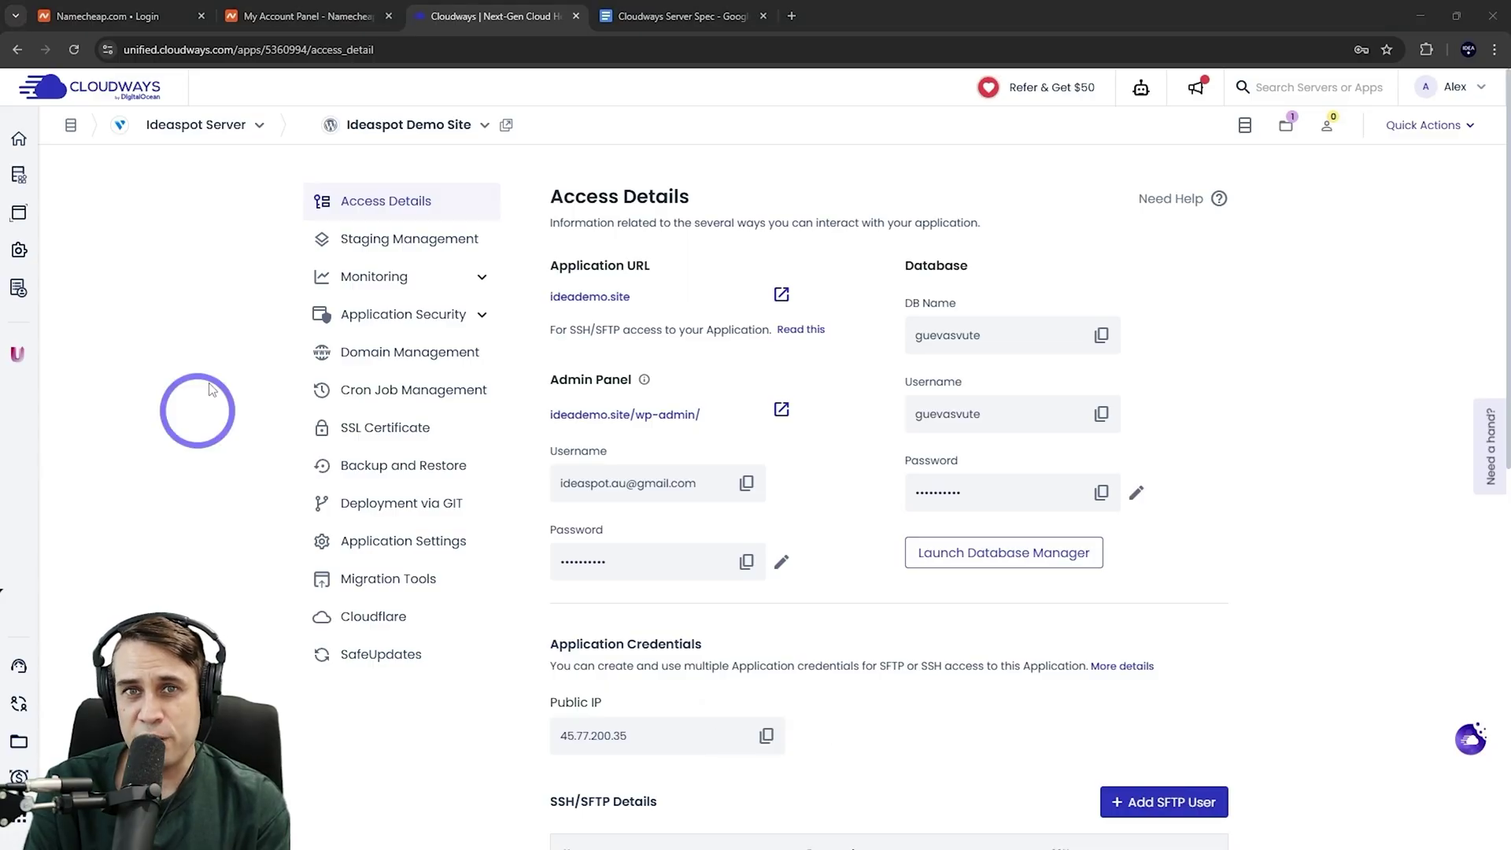
Delete the parking CNAME and URL redirect host records from ideademo.site's Advanced DNS in Namecheap
{"action": "left_click", "coordinate": [313, 17]}
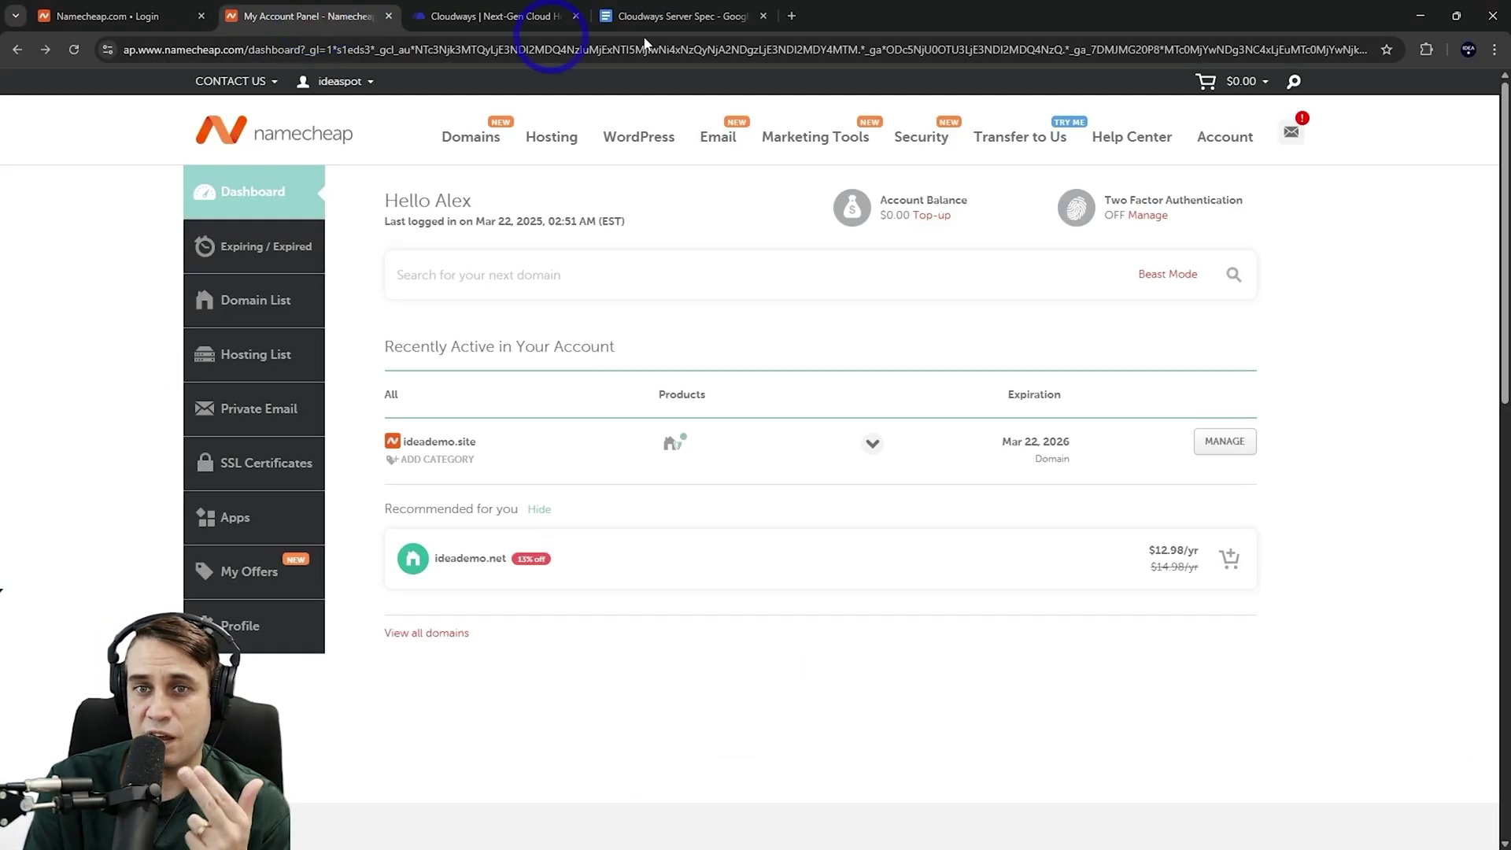
{"action": "left_click", "coordinate": [1225, 446]}
{"action": "left_click", "coordinate": [1022, 333]}
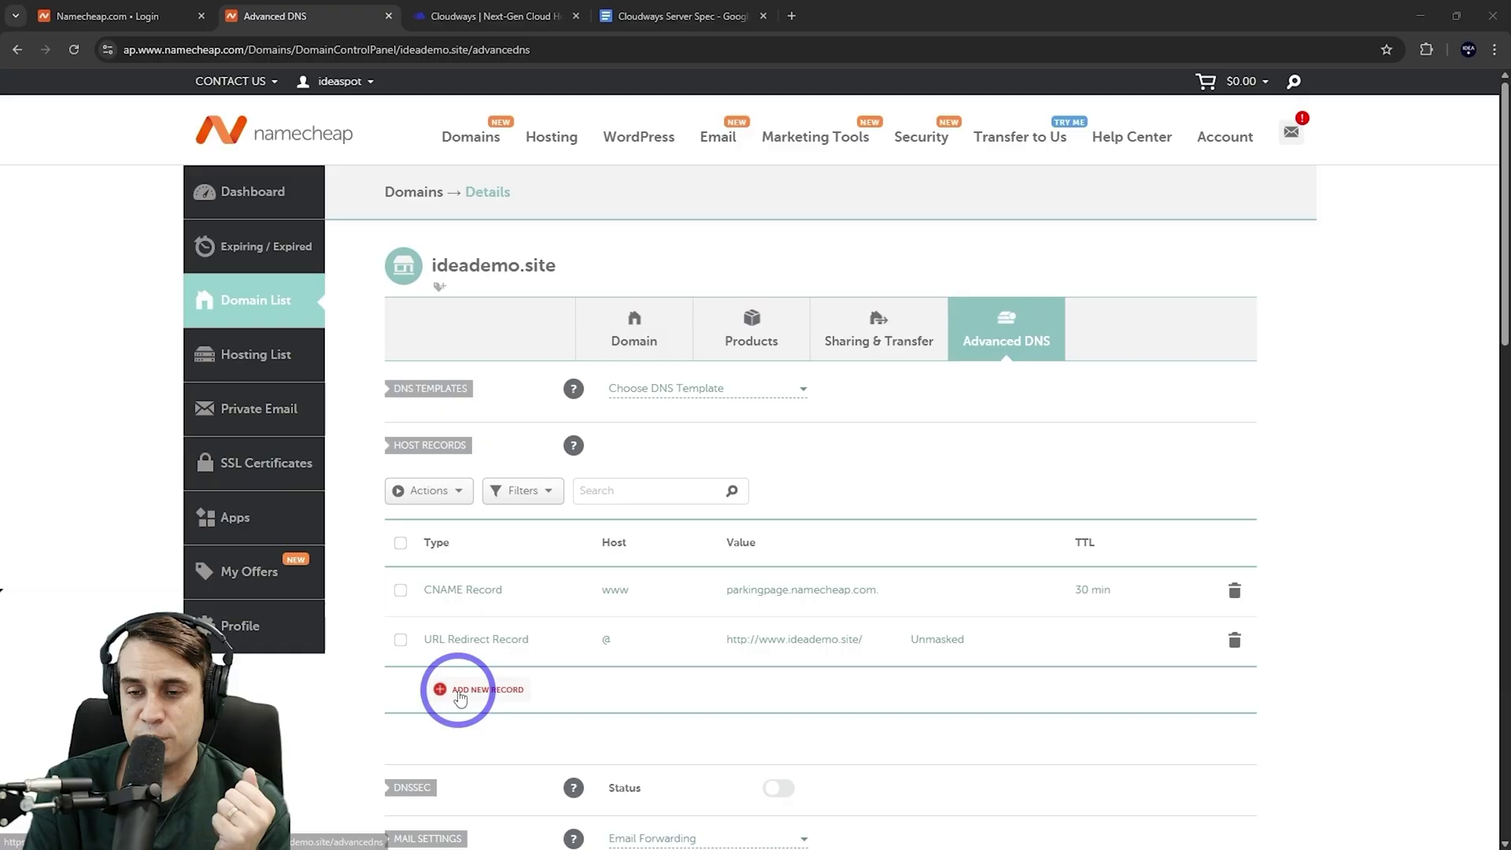
{"action": "left_click", "coordinate": [1235, 592]}
{"action": "left_click", "coordinate": [1164, 664]}
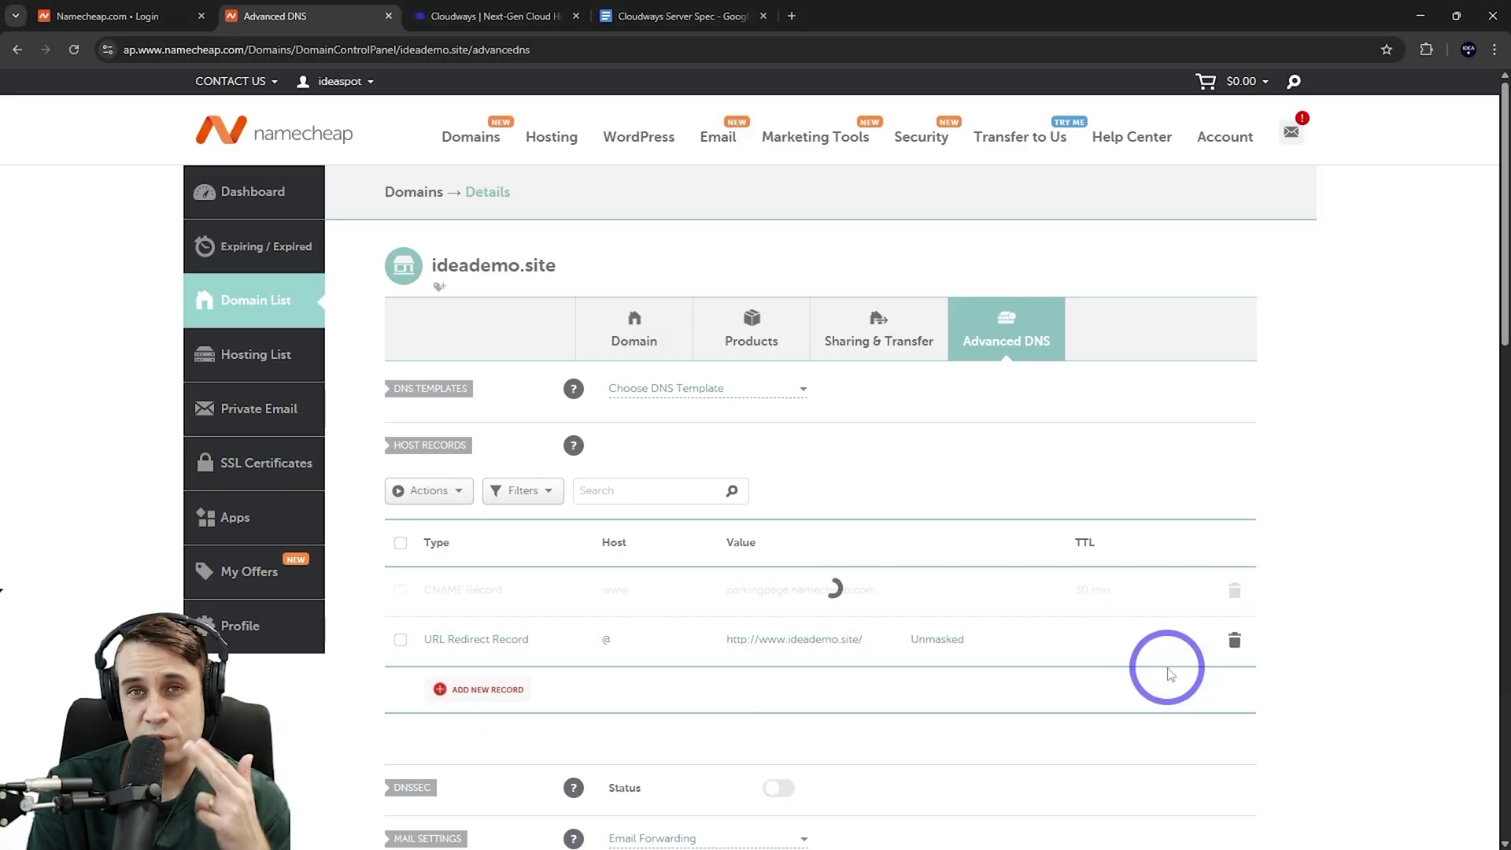
{"action": "left_click", "coordinate": [1235, 590]}
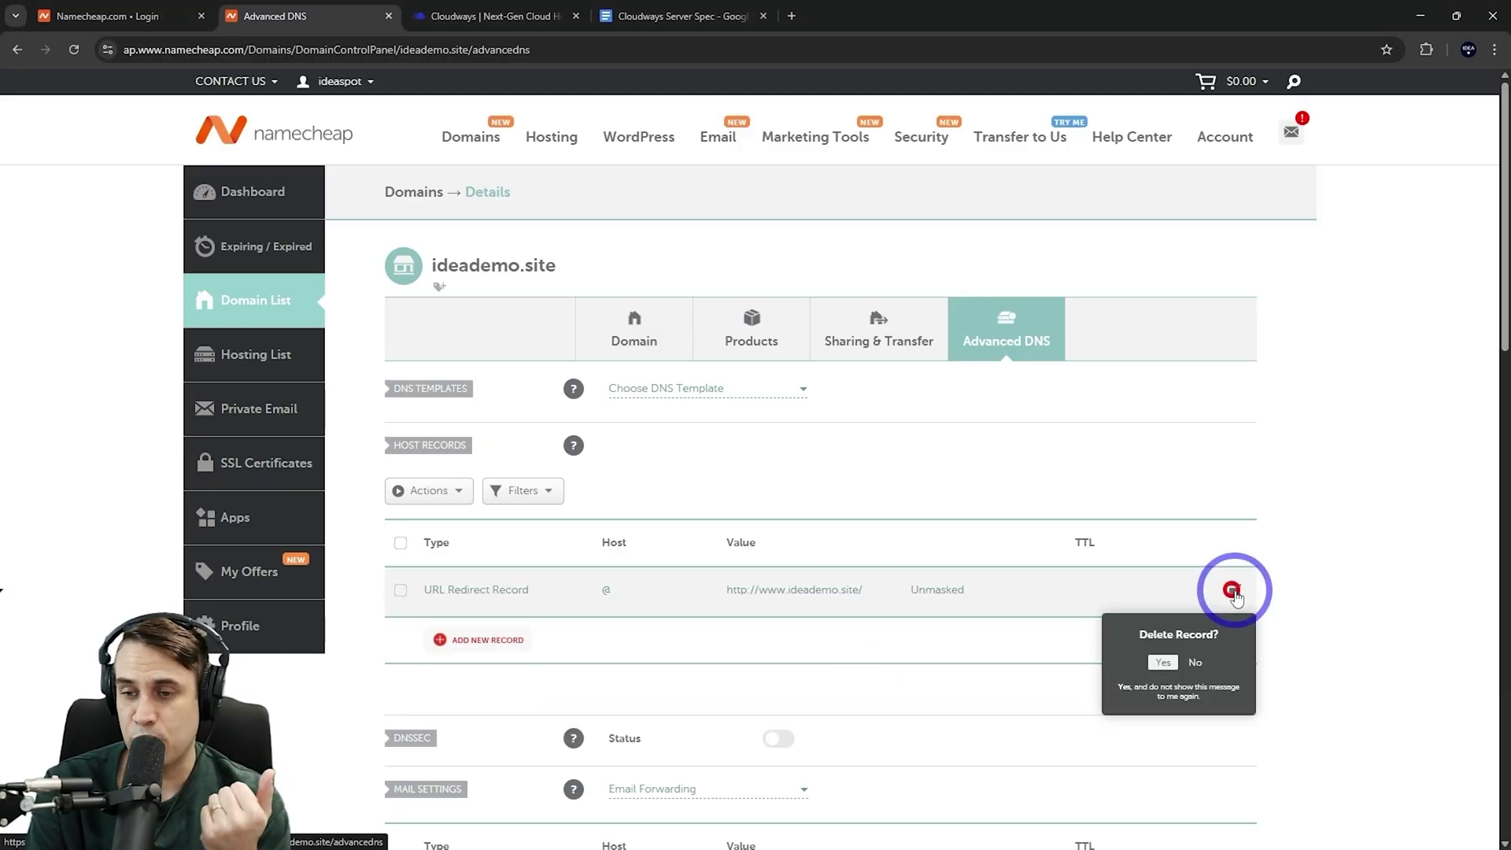
{"action": "left_click", "coordinate": [1165, 663]}
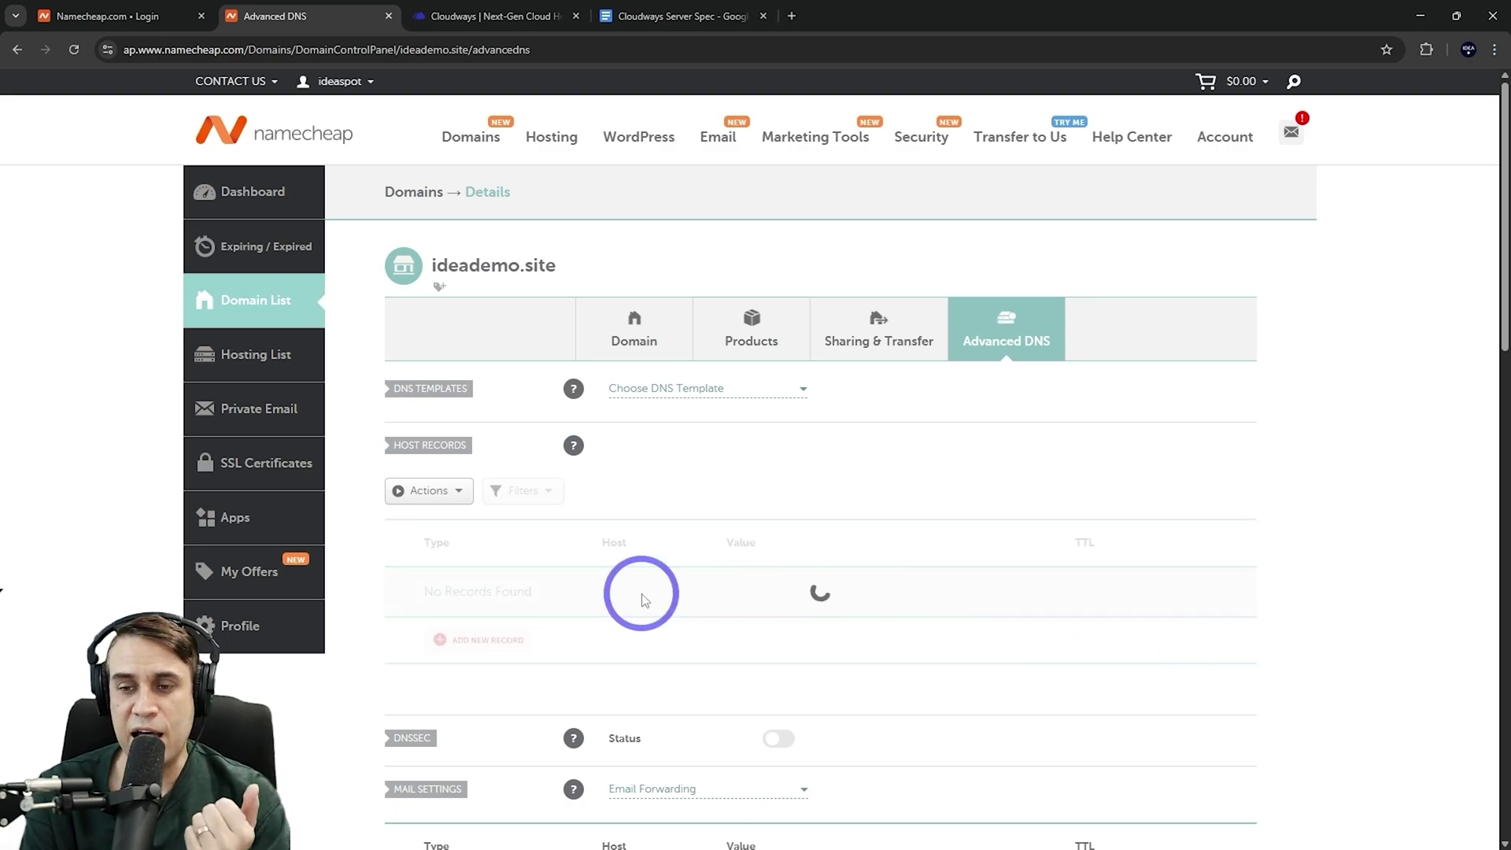
Add an A record with host @ pointing to the server IP 45.77.200.35
{"action": "left_click", "coordinate": [477, 647]}
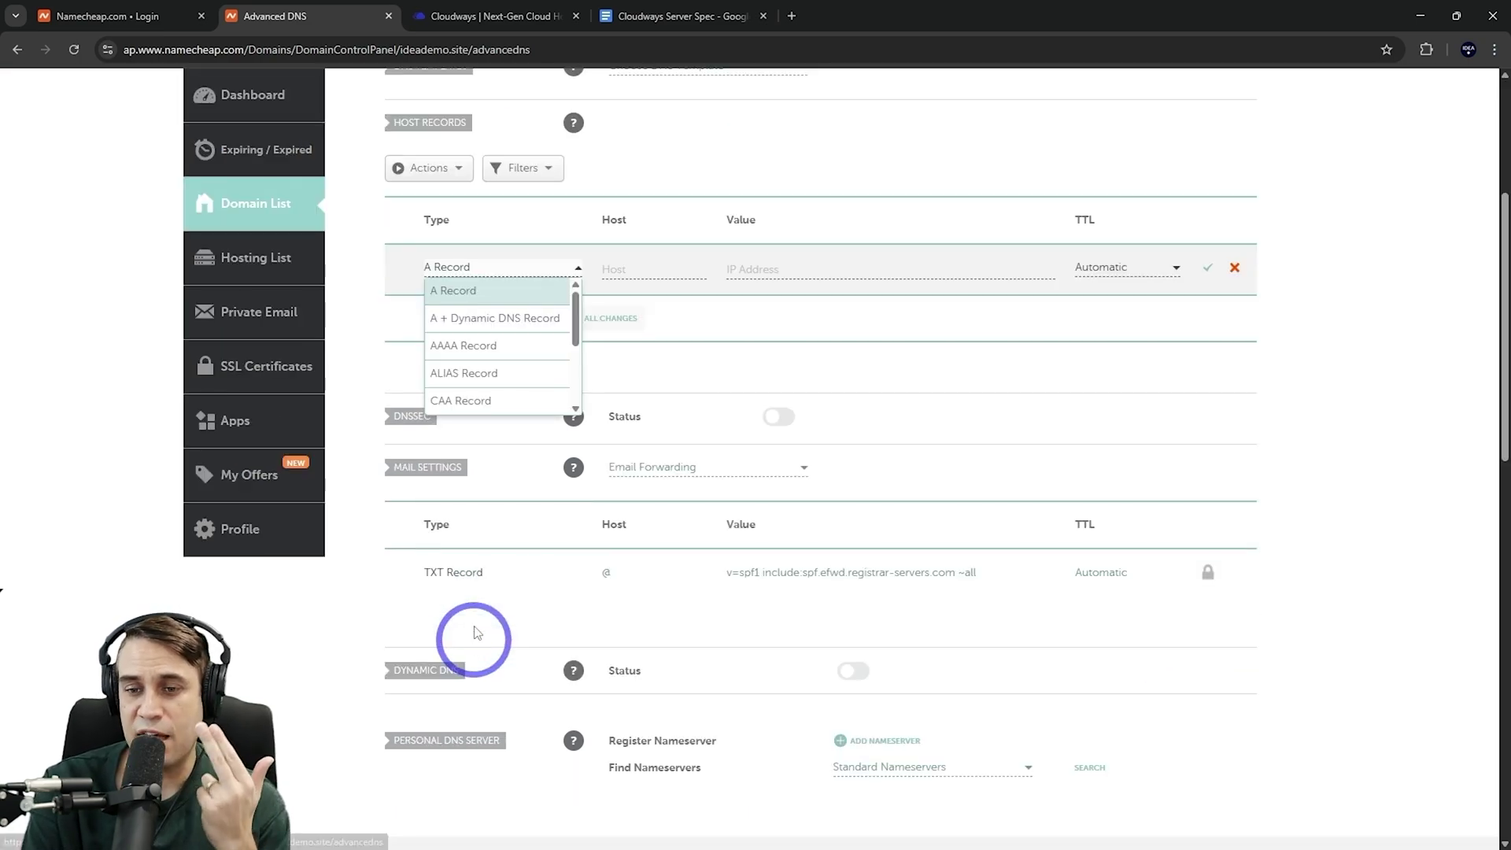
{"action": "left_click", "coordinate": [456, 290]}
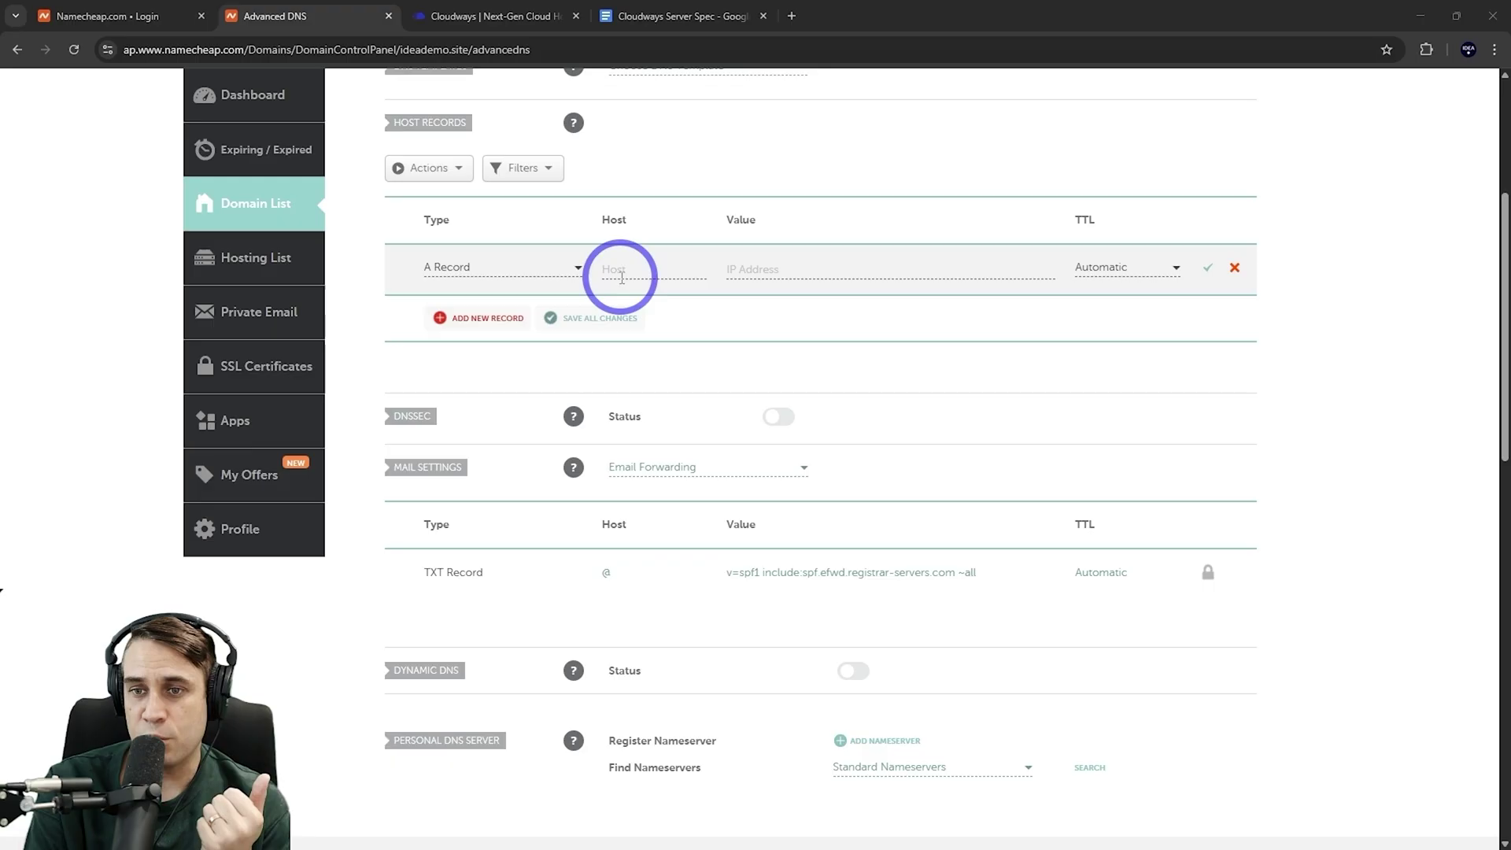
{"action": "left_click", "coordinate": [619, 268]}
{"action": "type", "text": "@"}
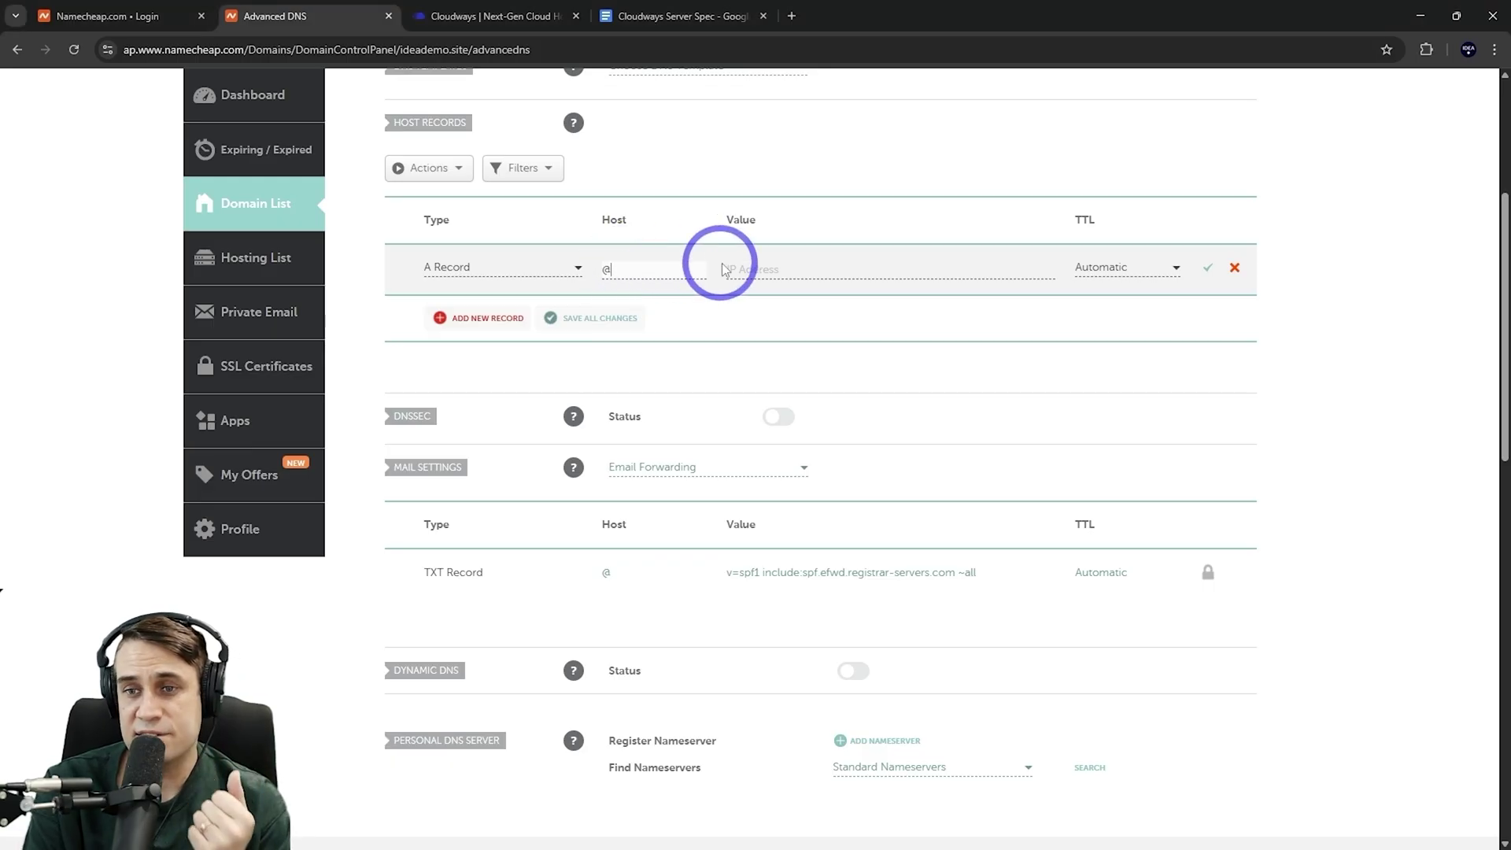
{"action": "left_click", "coordinate": [742, 267]}
{"action": "type", "text": "45.77.200.35"}
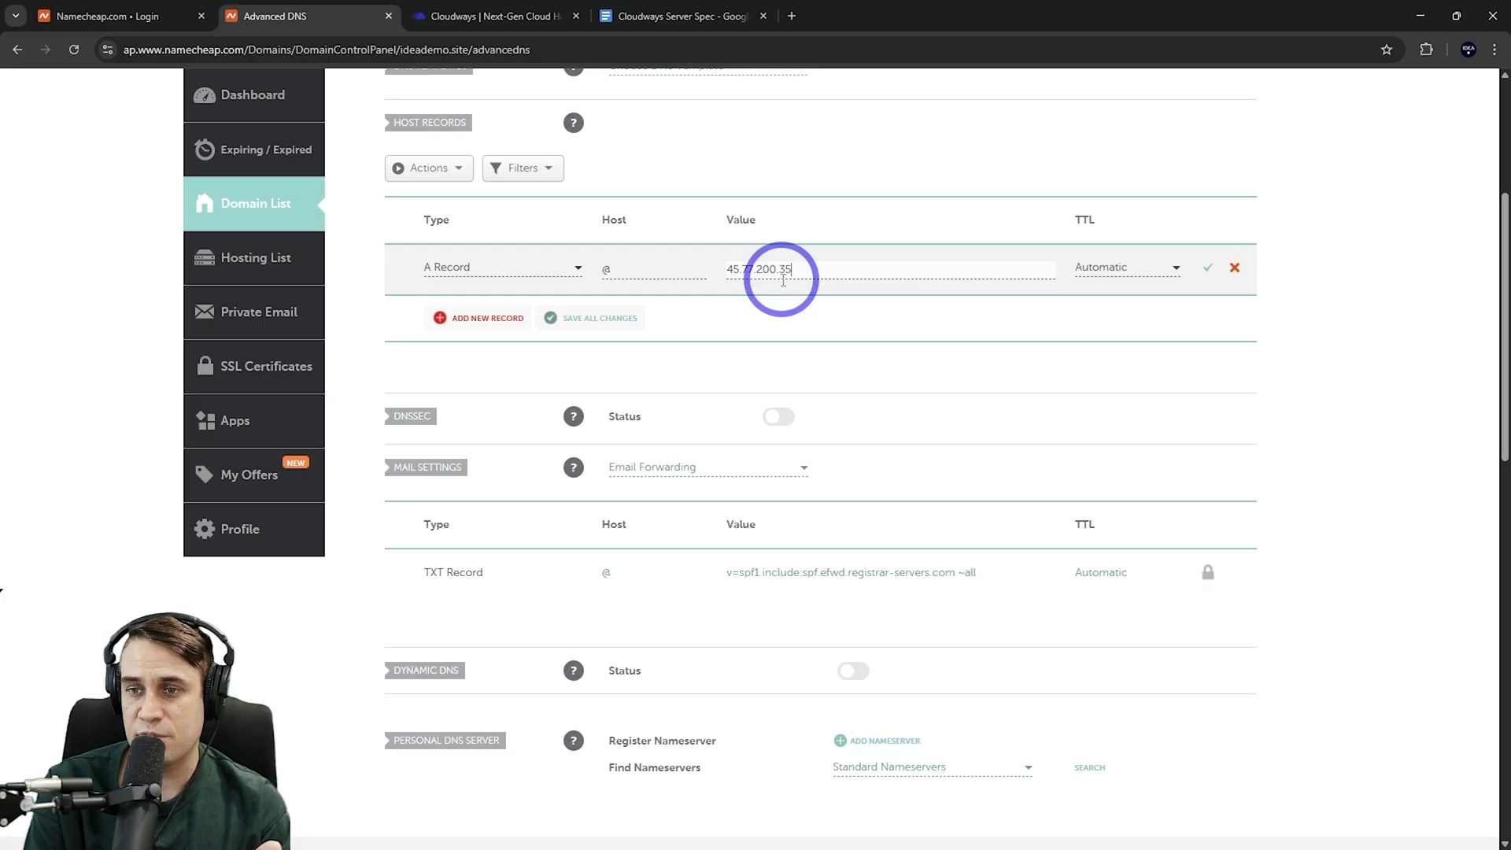
Add a www CNAME record targeting ideademo.site and save all DNS changes
{"action": "left_click", "coordinate": [499, 318]}
{"action": "left_click", "coordinate": [497, 317]}
{"action": "scroll", "coordinate": [488, 347], "scroll_direction": "down", "scroll_amount": 3}
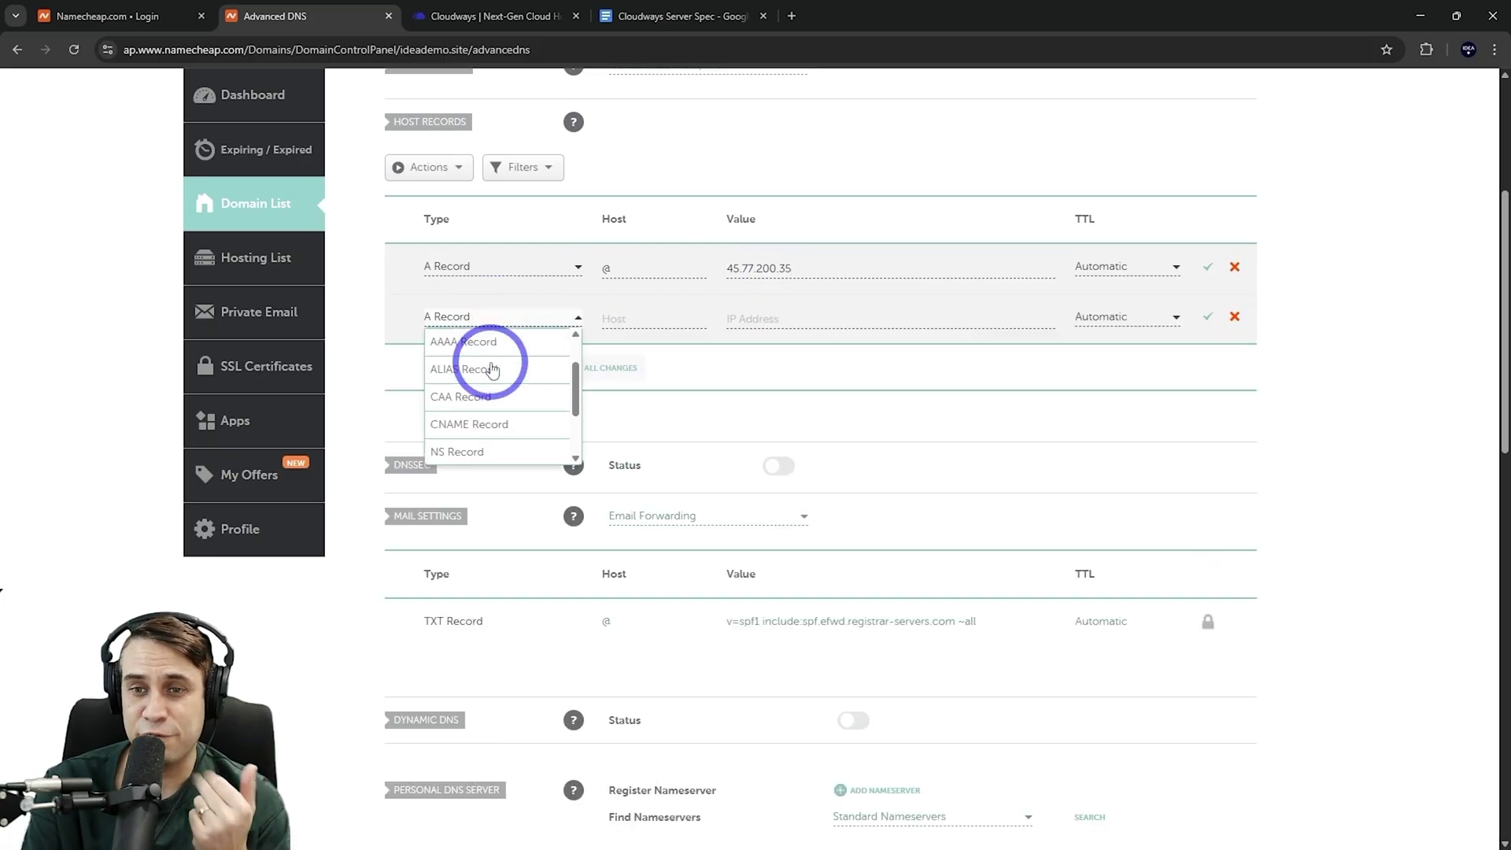
{"action": "left_click", "coordinate": [453, 346]}
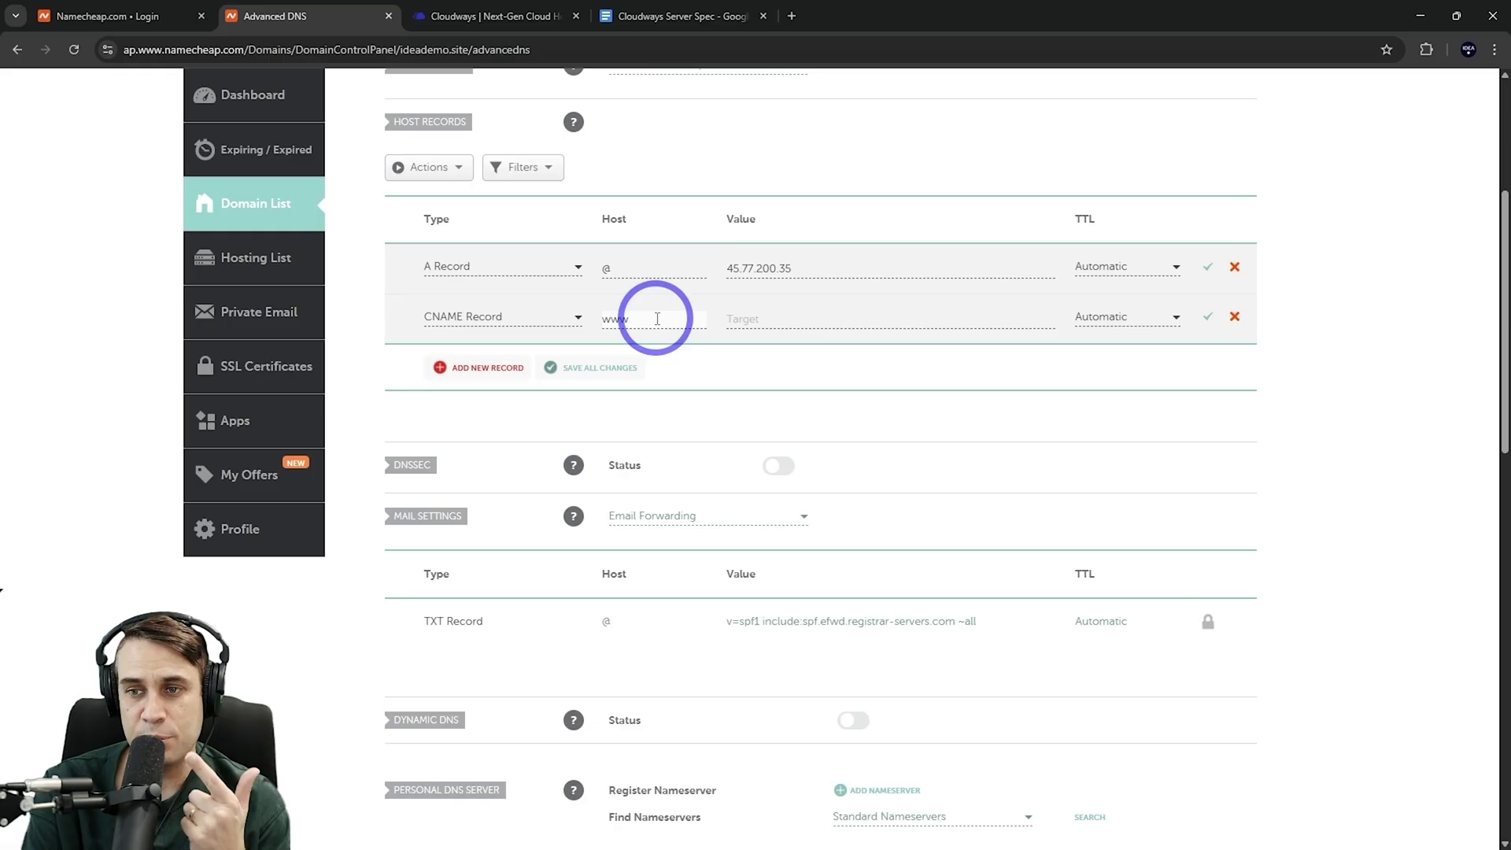
{"action": "left_click", "coordinate": [736, 319]}
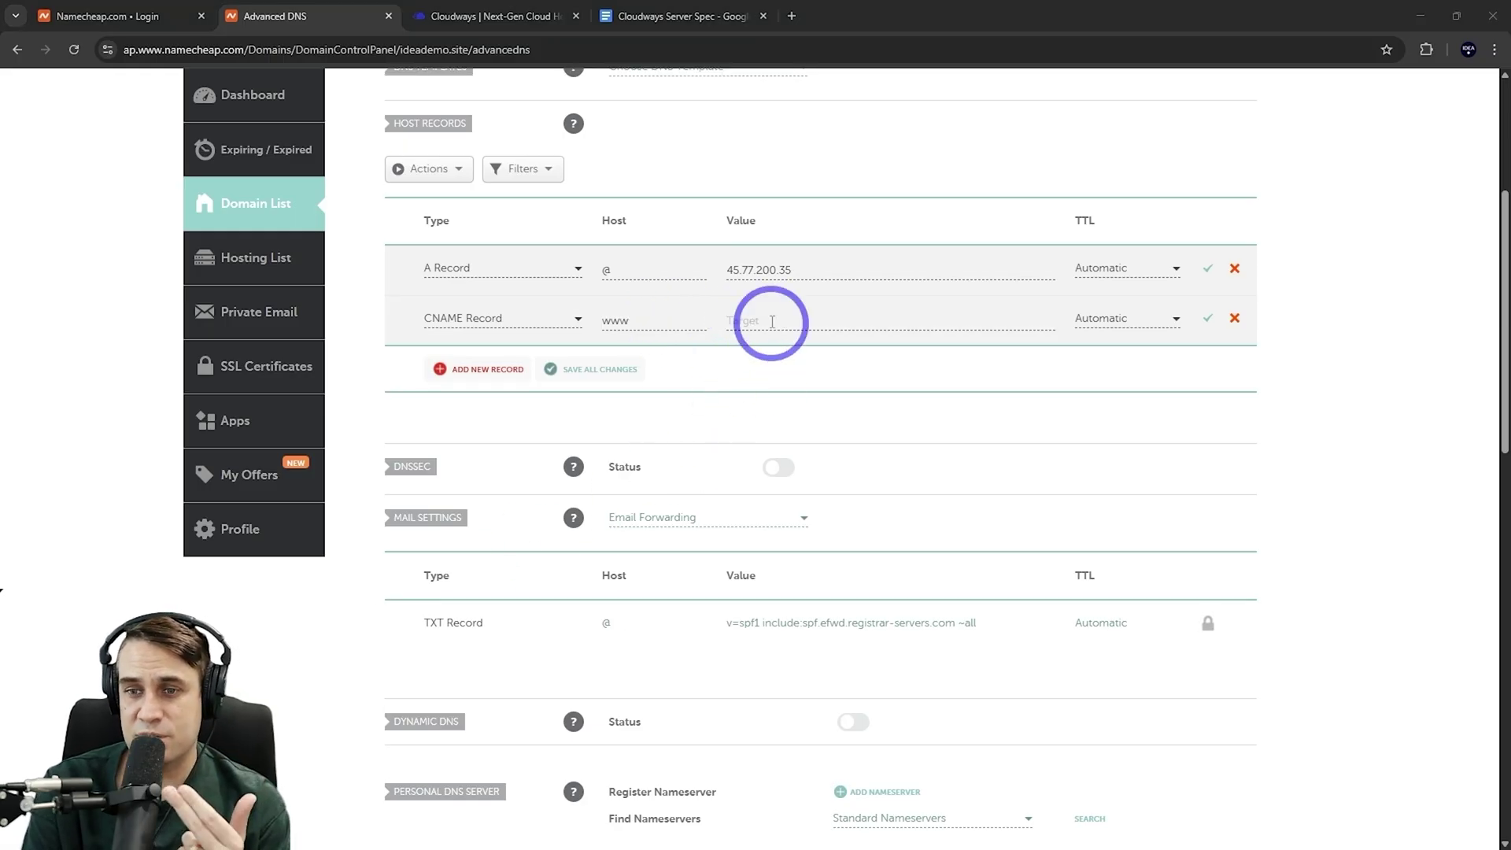
{"action": "left_click", "coordinate": [752, 320]}
{"action": "type", "text": "ideademo.site"}
{"action": "left_click", "coordinate": [746, 320]}
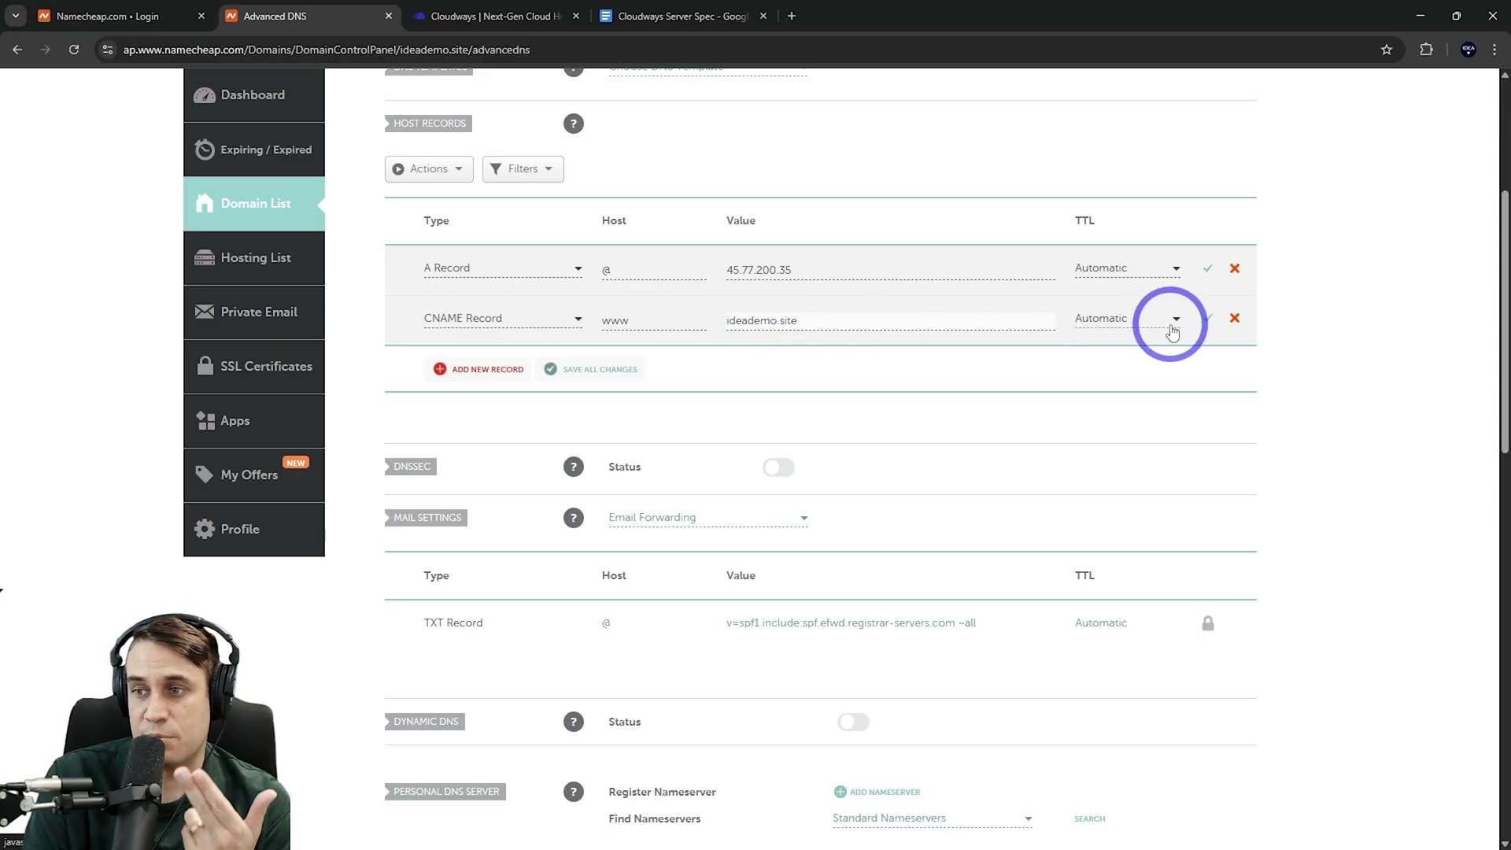
{"action": "left_click", "coordinate": [602, 373]}
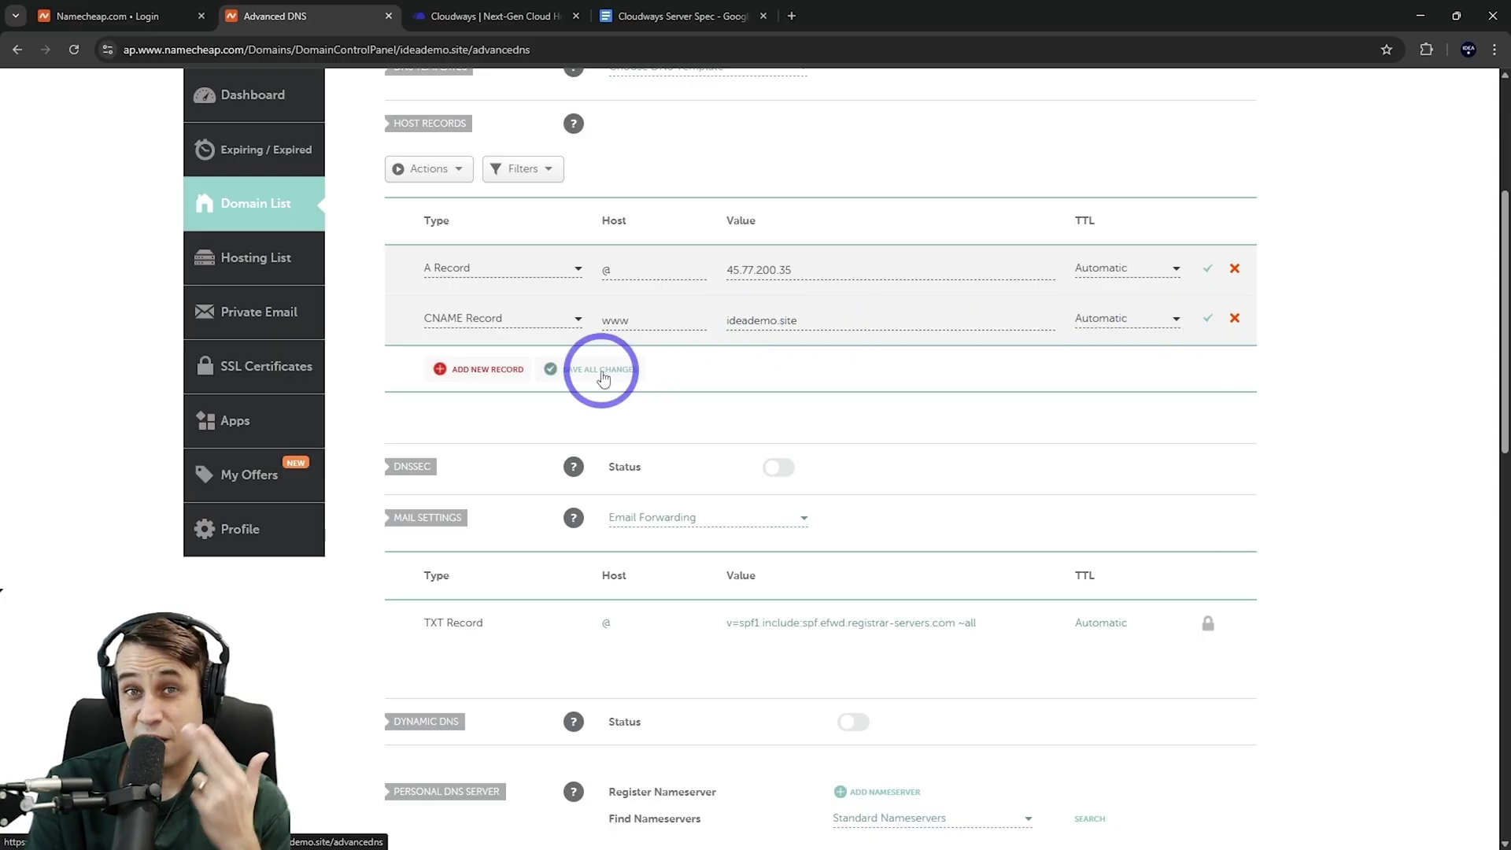
{"action": "left_click", "coordinate": [930, 276]}
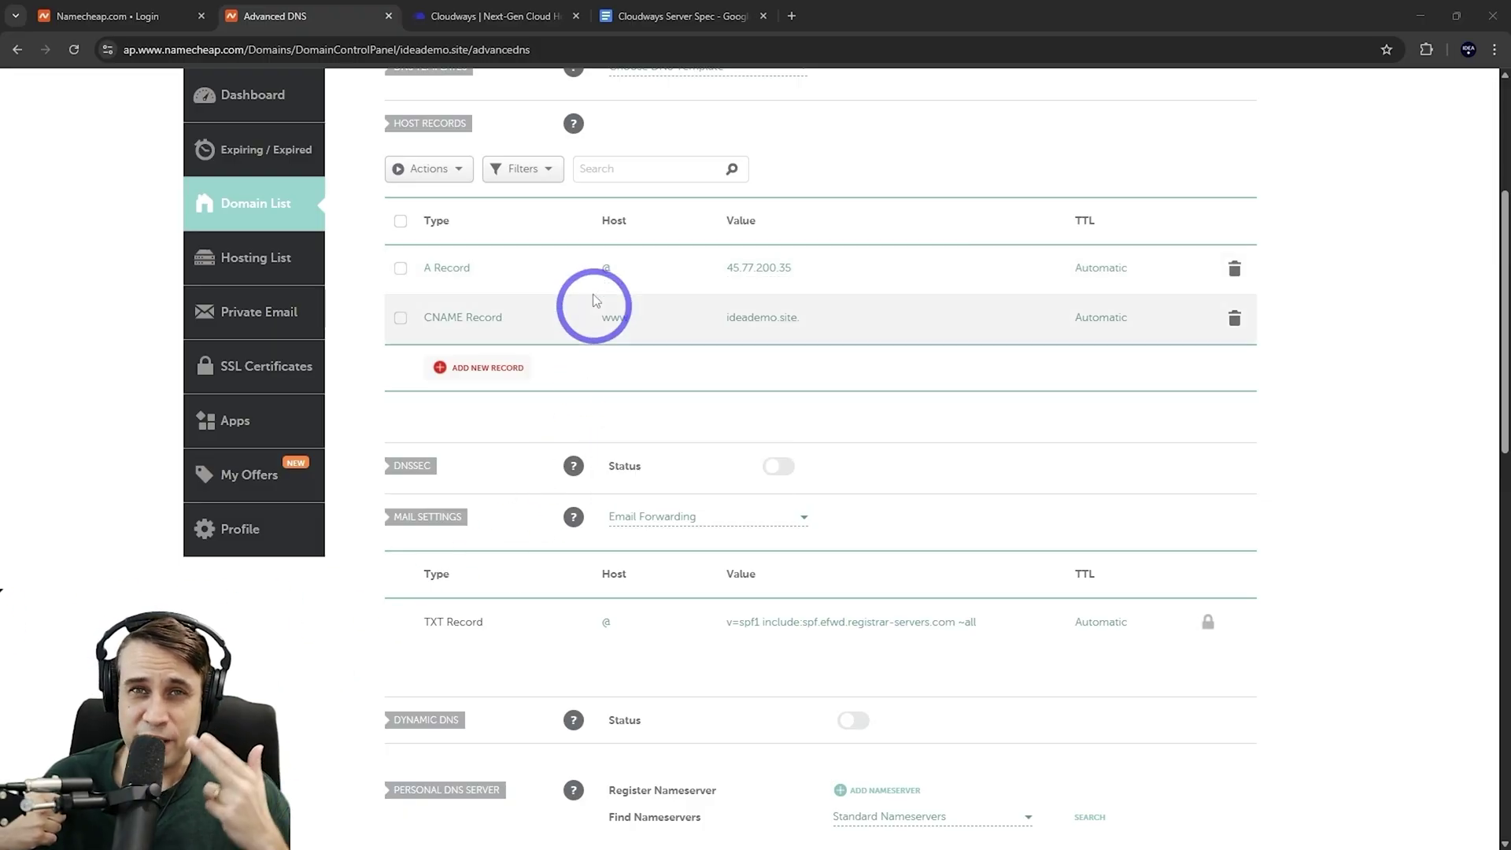
{"action": "left_click", "coordinate": [503, 16]}
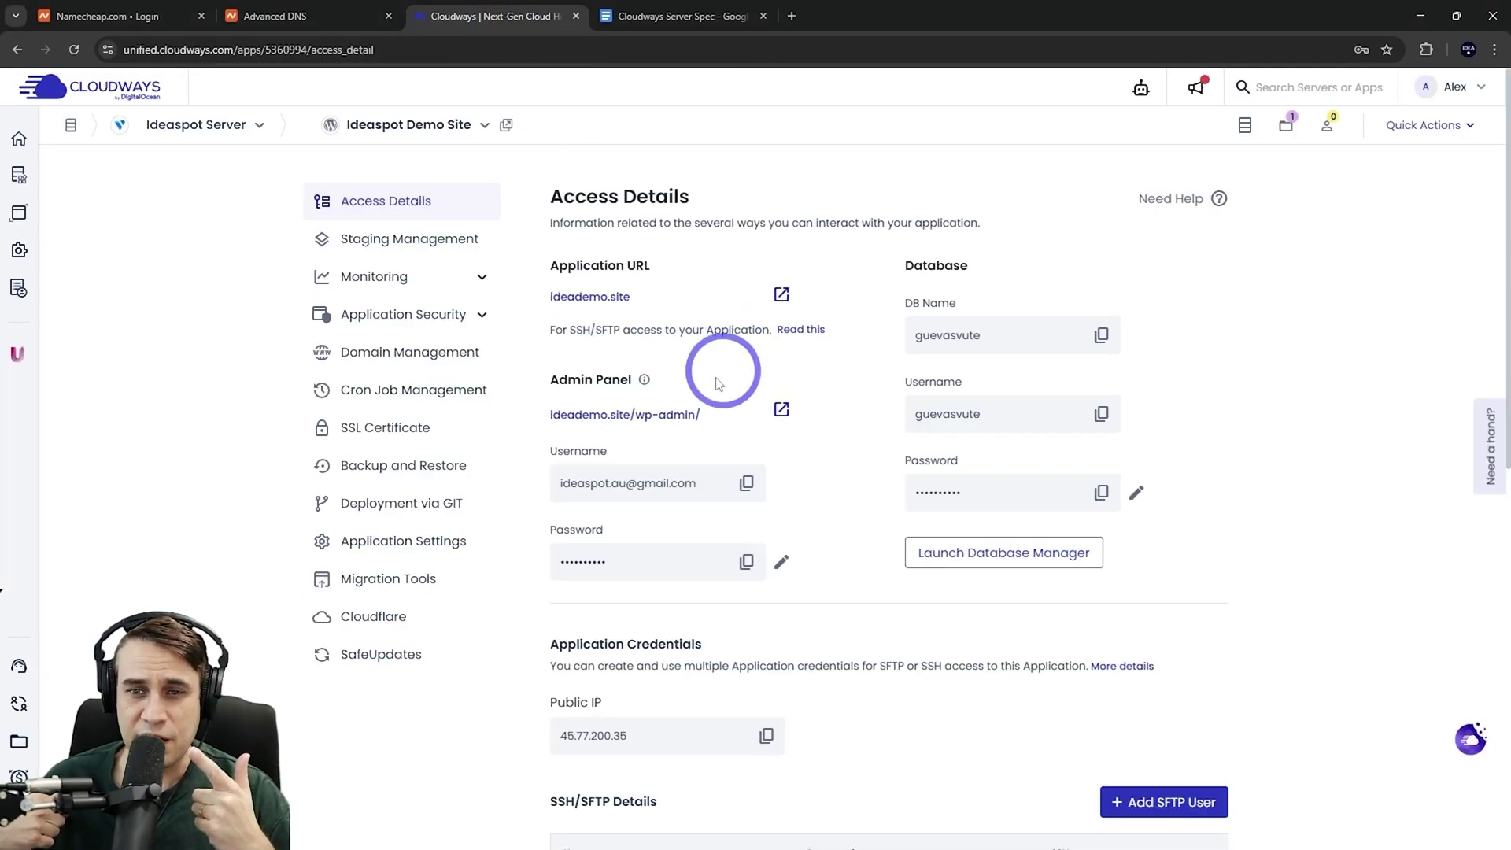
Install a Let's Encrypt certificate for ideademo.site, expiring 21st June 2025 with auto-renewal
{"action": "left_click", "coordinate": [395, 433]}
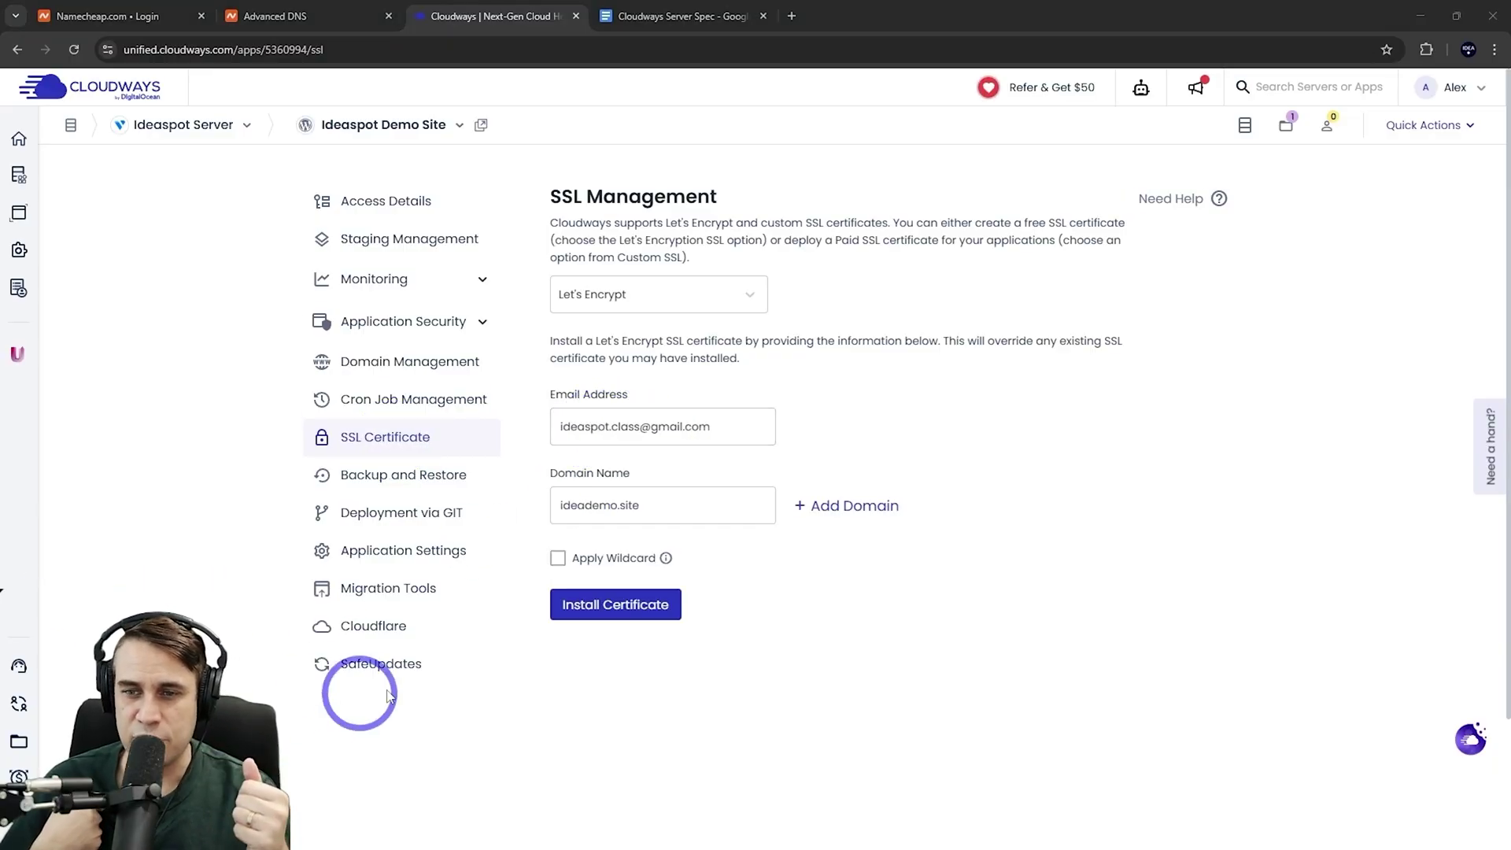
{"action": "left_click", "coordinate": [577, 605]}
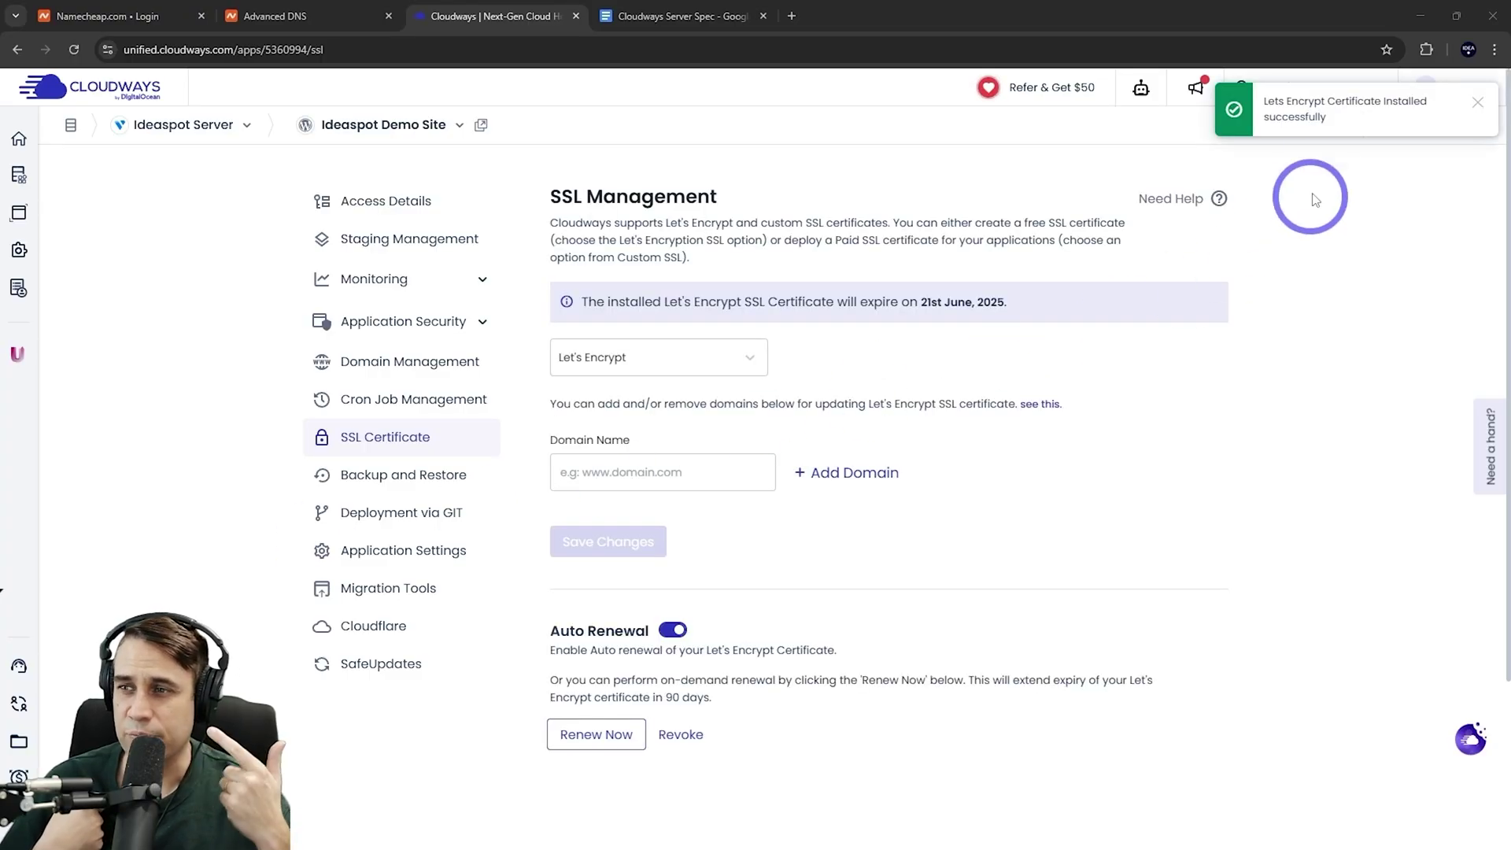
{"action": "left_click", "coordinate": [1309, 96]}
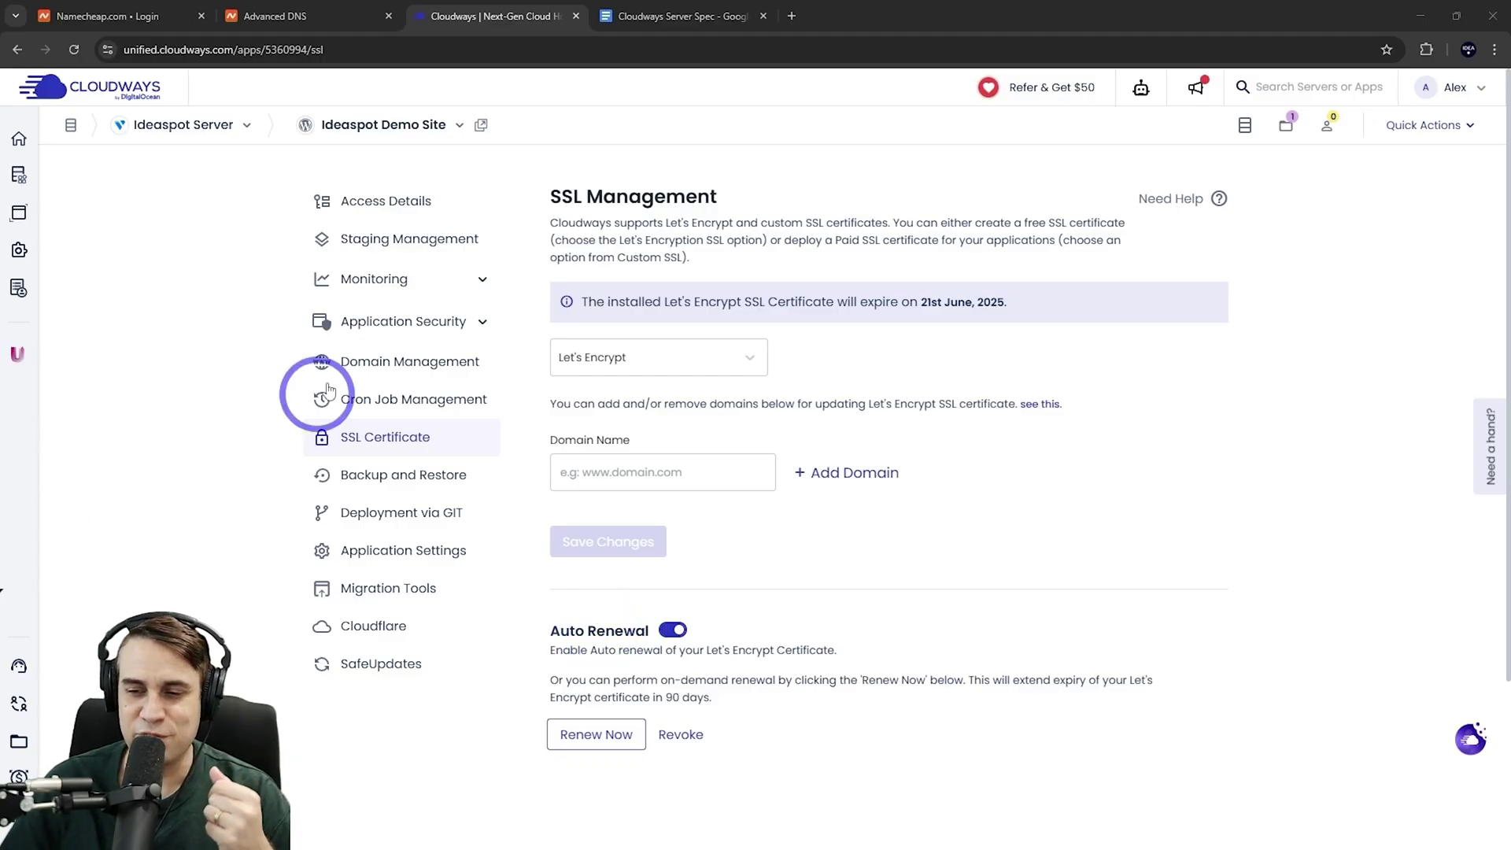
{"action": "left_click", "coordinate": [384, 209]}
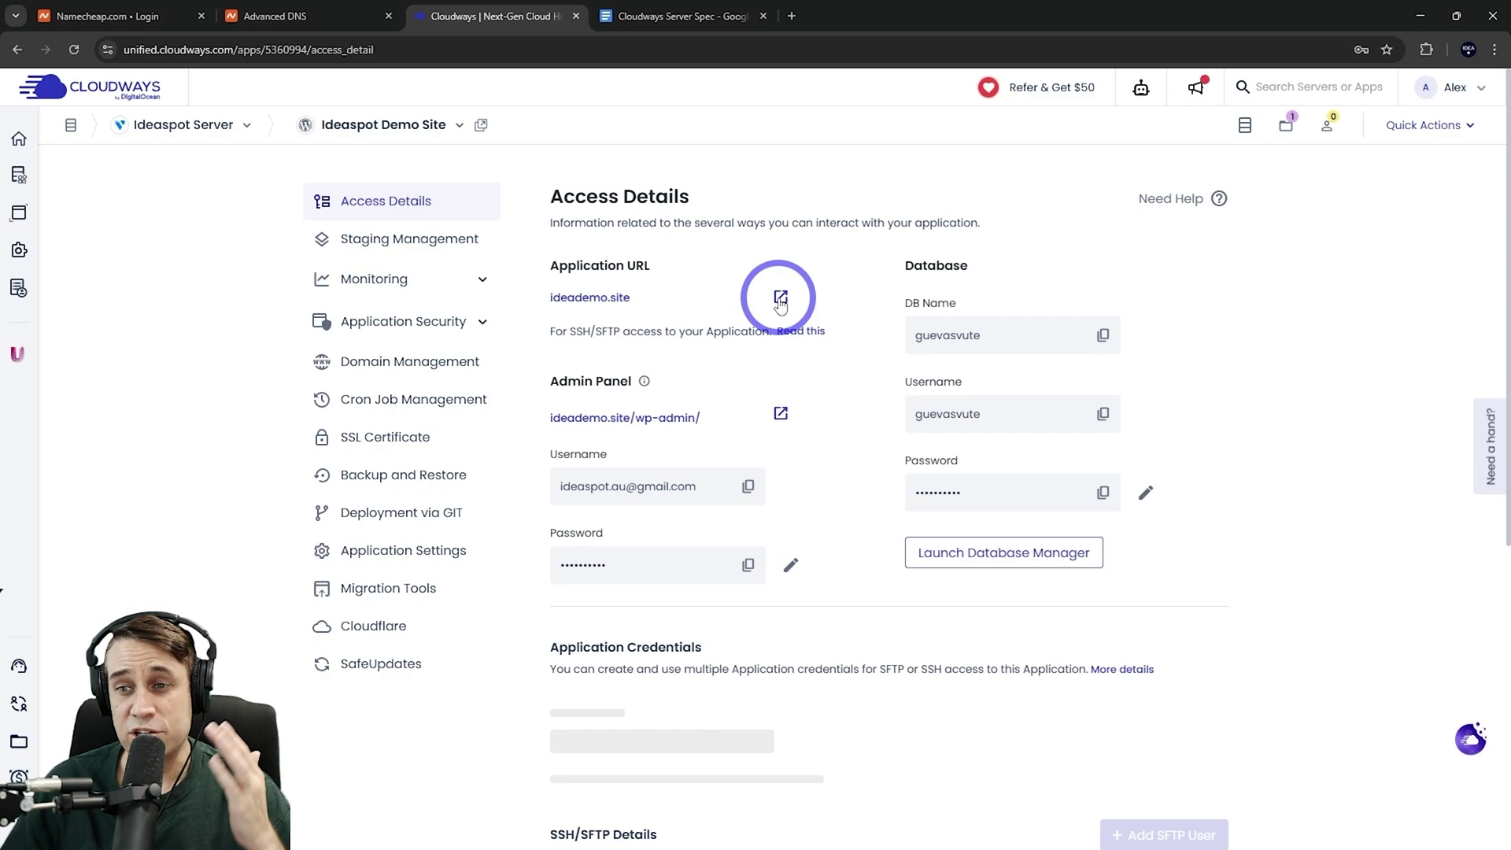
Check the live ideademo.site loads securely, then open its WordPress admin login page
{"action": "left_click", "coordinate": [781, 297]}
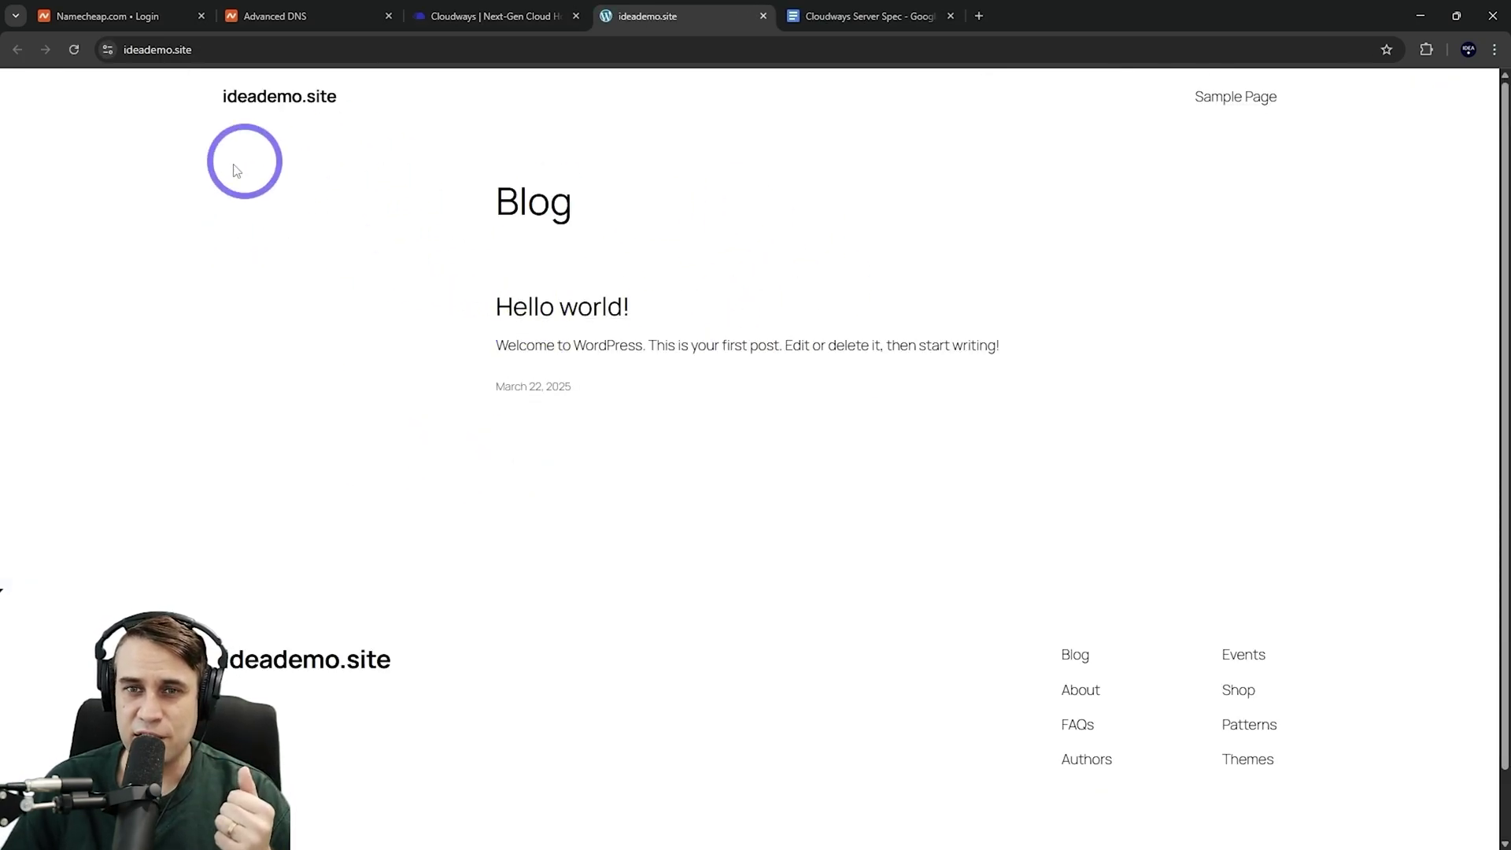
{"action": "left_click", "coordinate": [108, 50]}
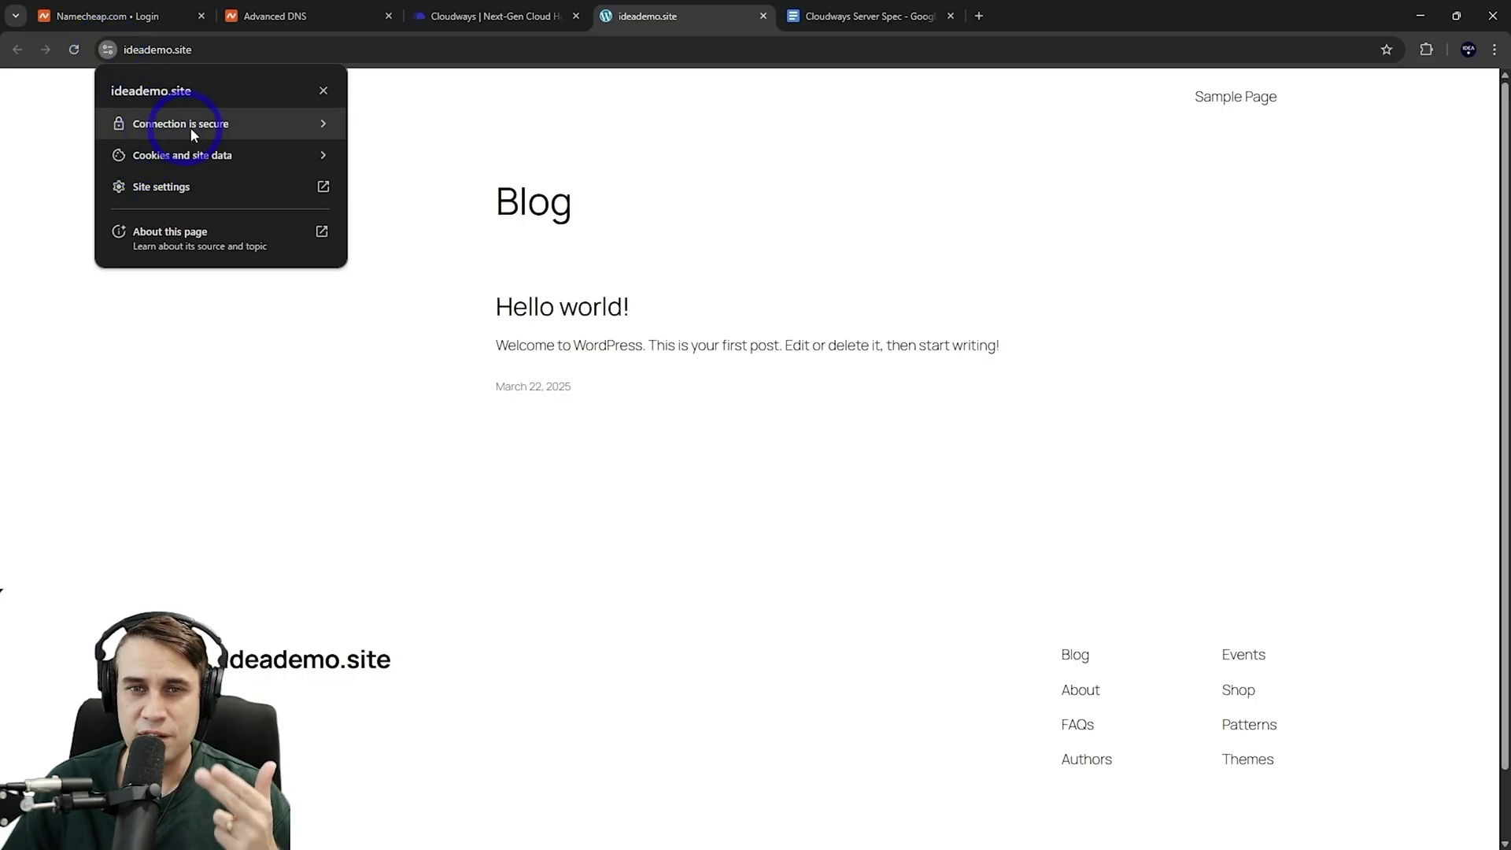
{"action": "left_click", "coordinate": [506, 177]}
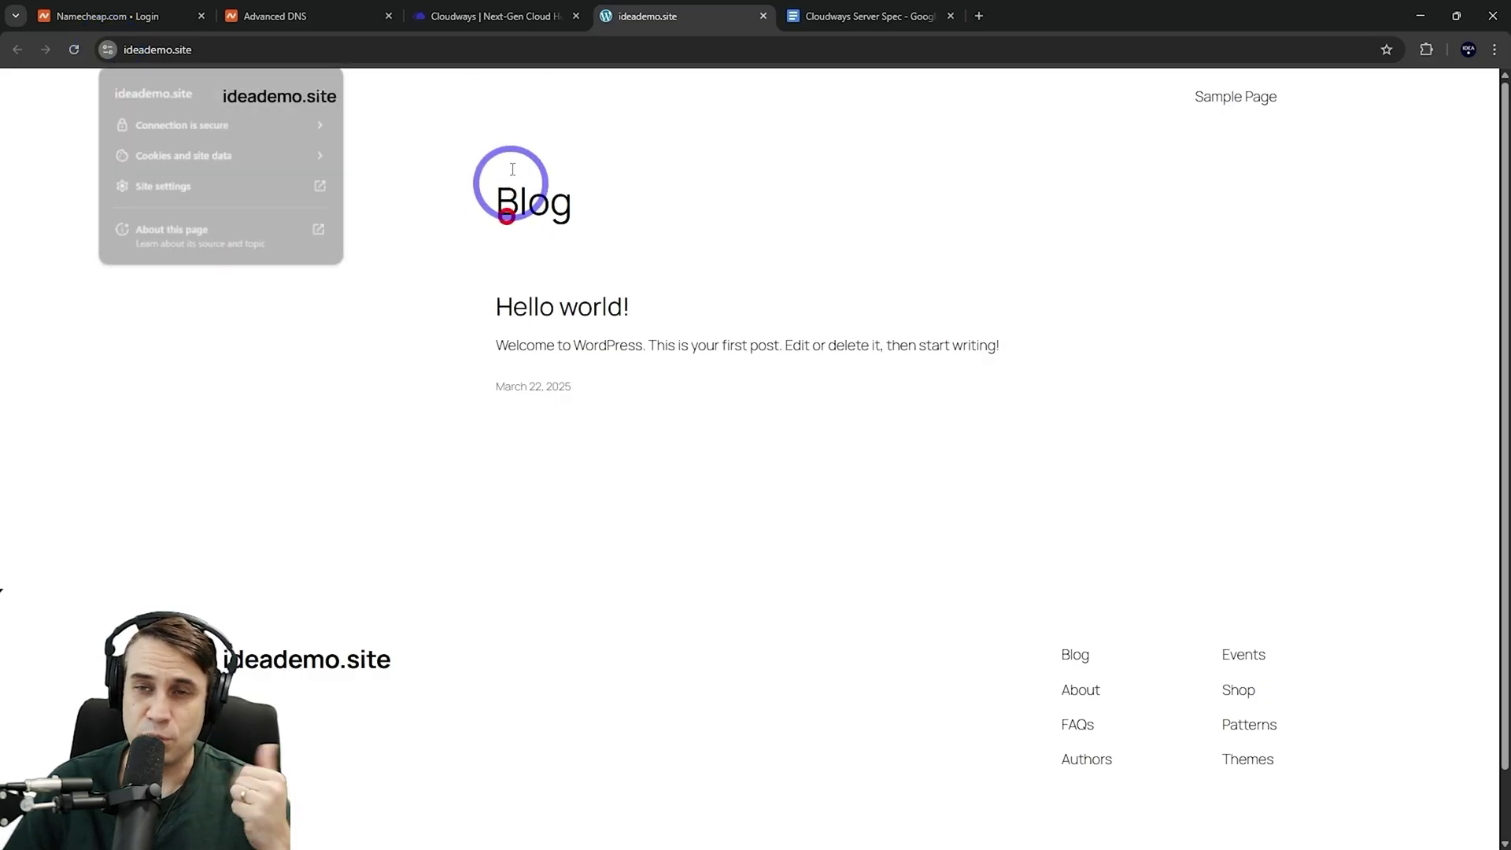
{"action": "left_click", "coordinate": [508, 18]}
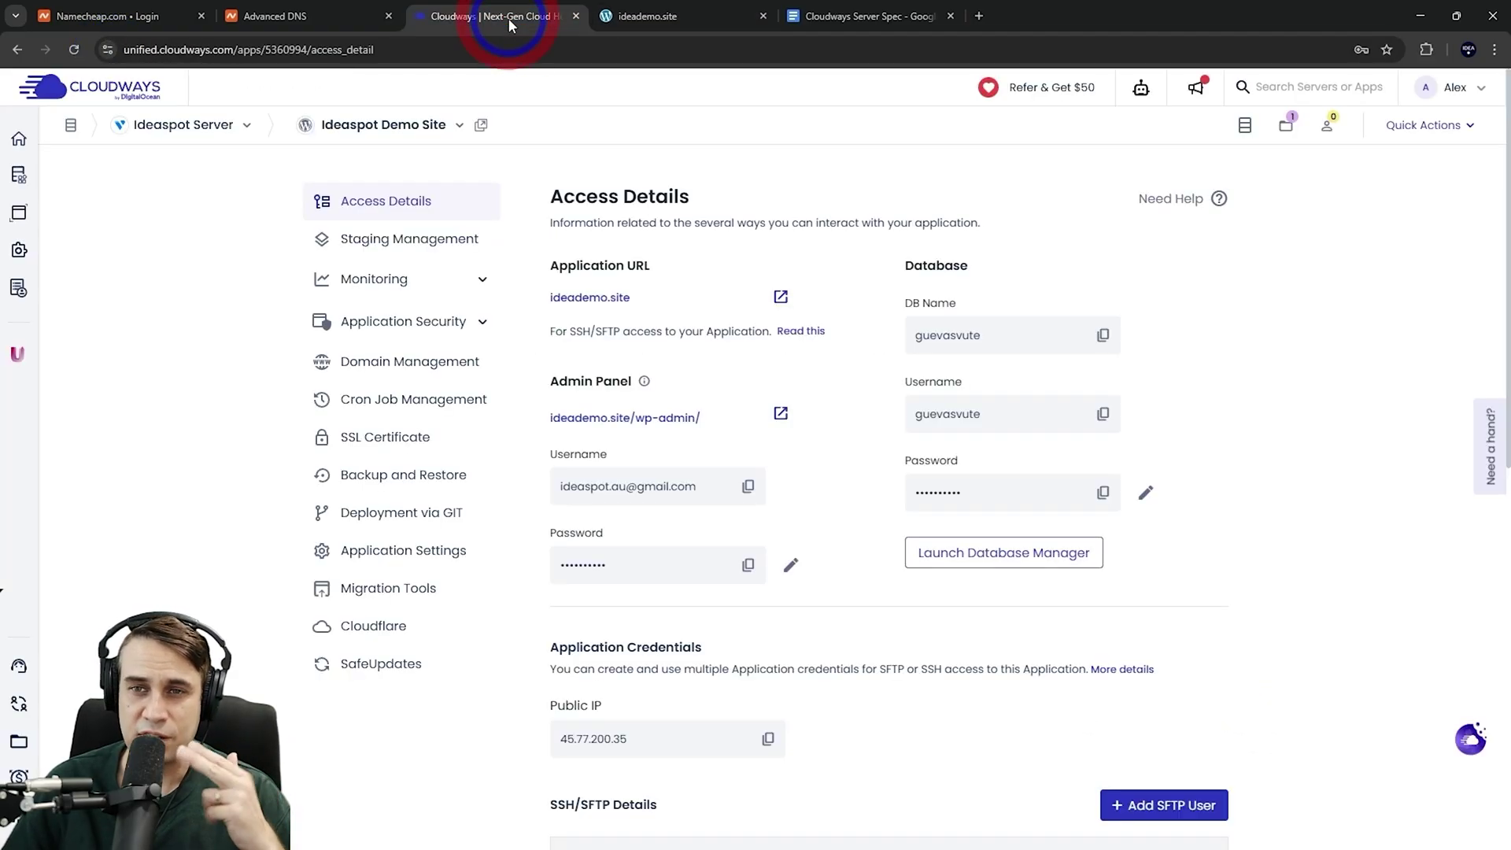
{"action": "left_click", "coordinate": [780, 414]}
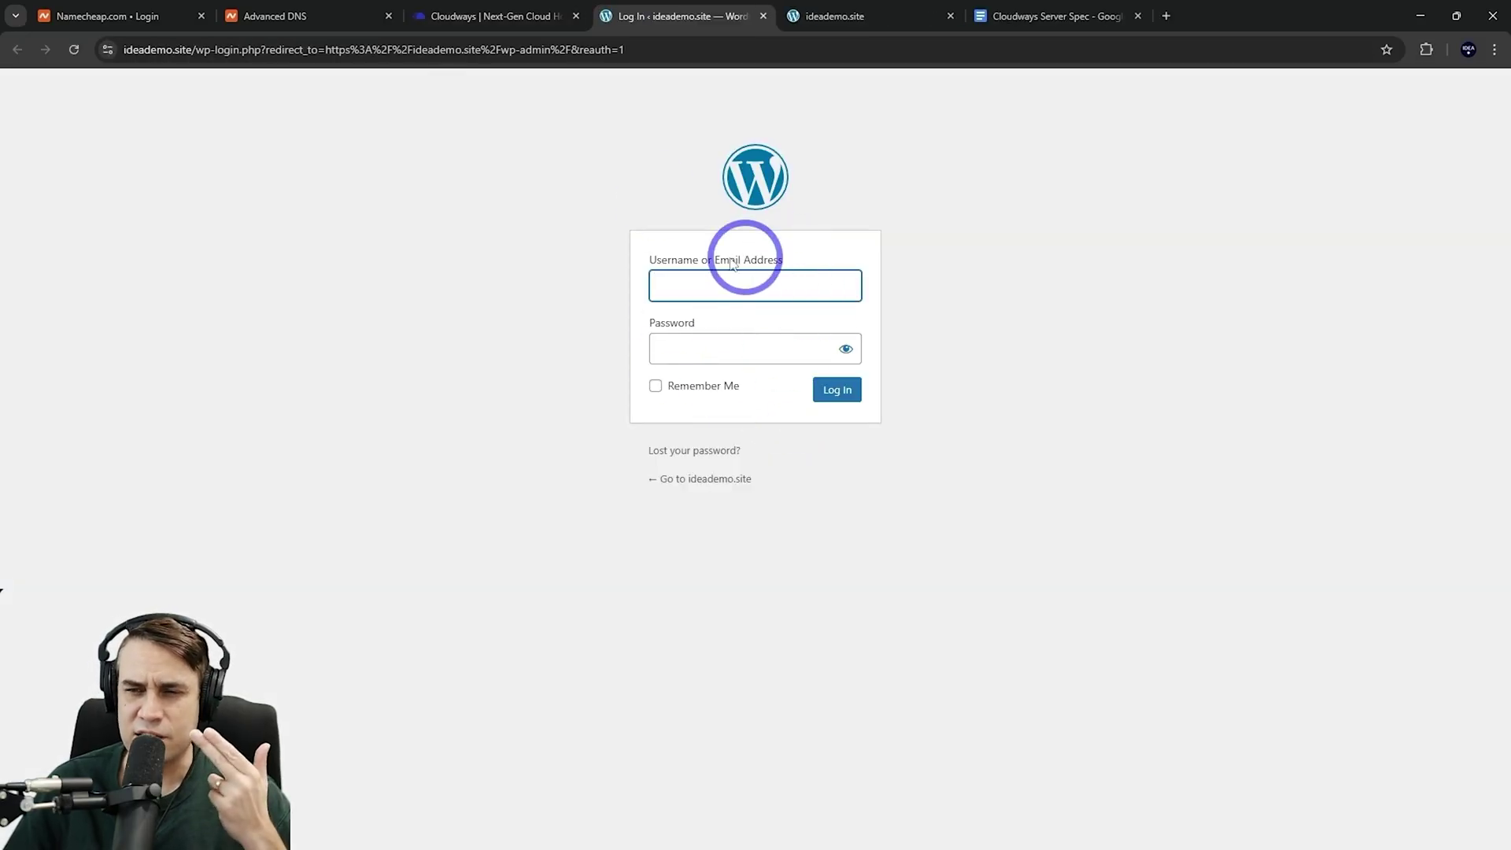
Log in to WordPress using the admin username and password copied from Cloudways Access Details
{"action": "left_click", "coordinate": [470, 17]}
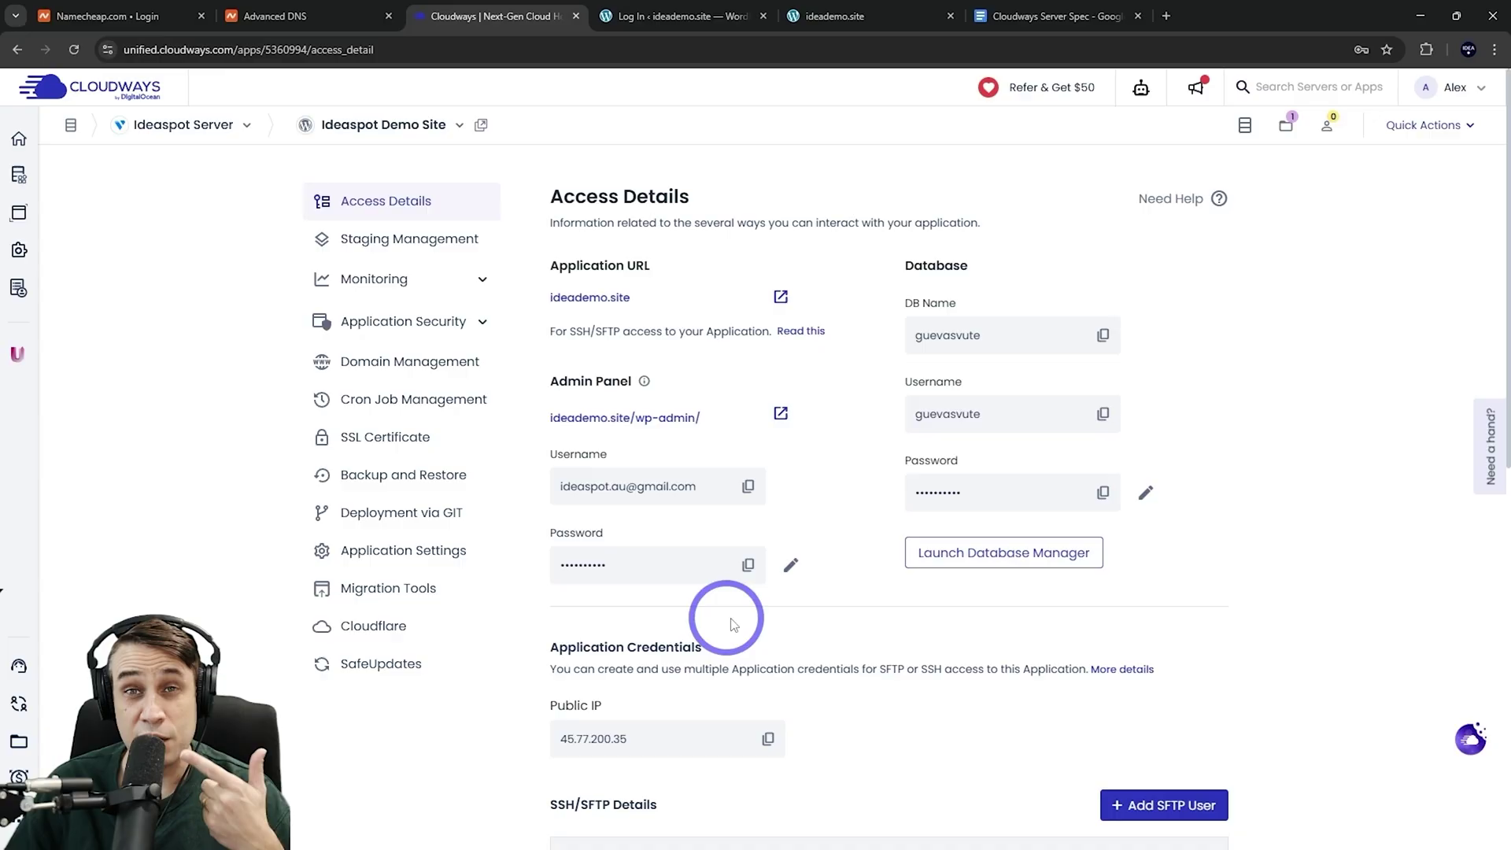
{"action": "left_click", "coordinate": [748, 487]}
{"action": "left_click", "coordinate": [682, 16]}
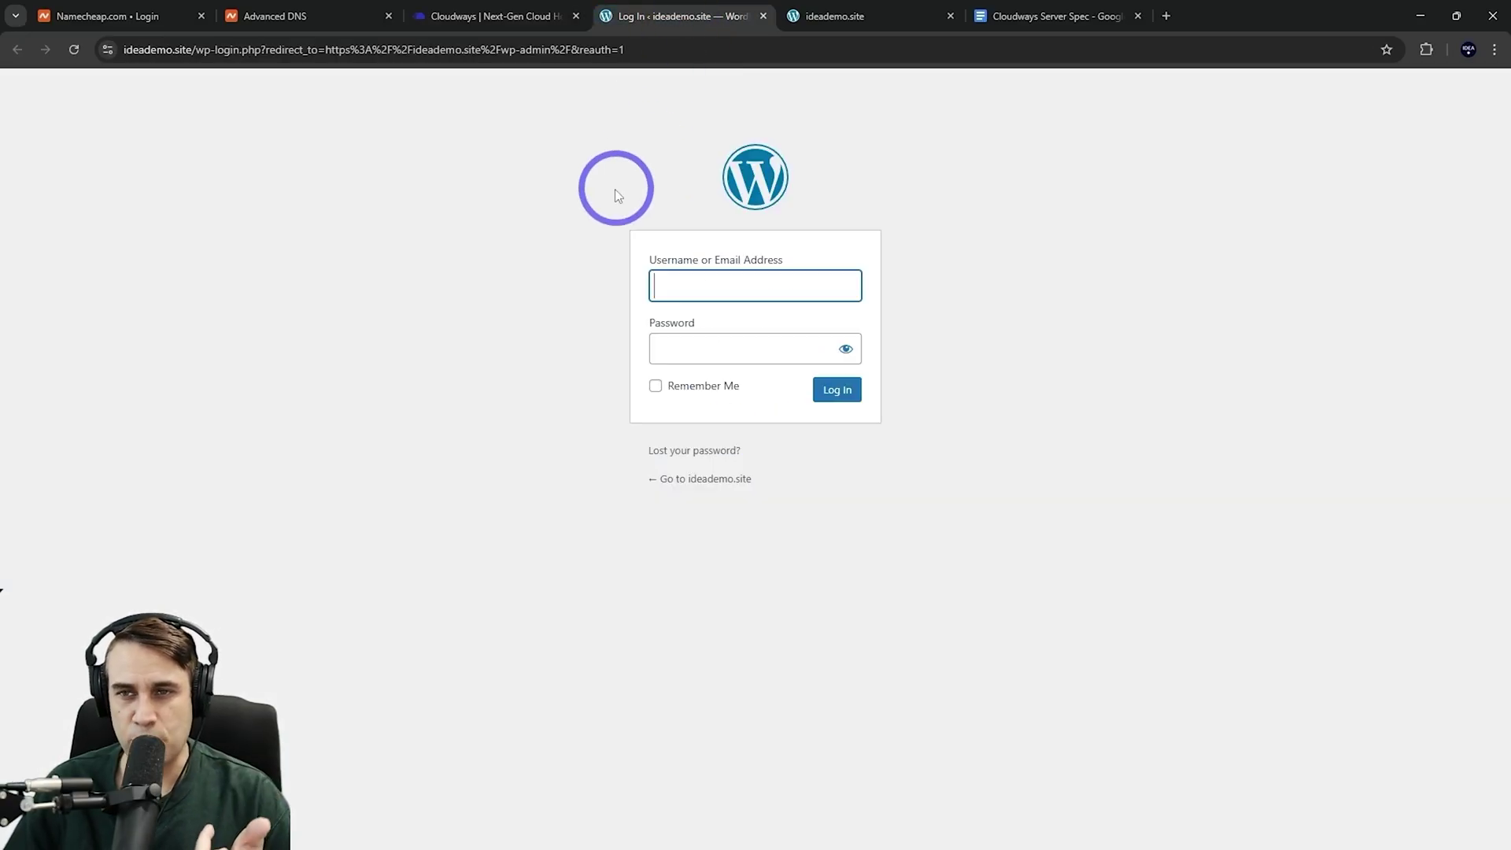
{"action": "key", "text": "ctrl+v"}
{"action": "left_click", "coordinate": [483, 22]}
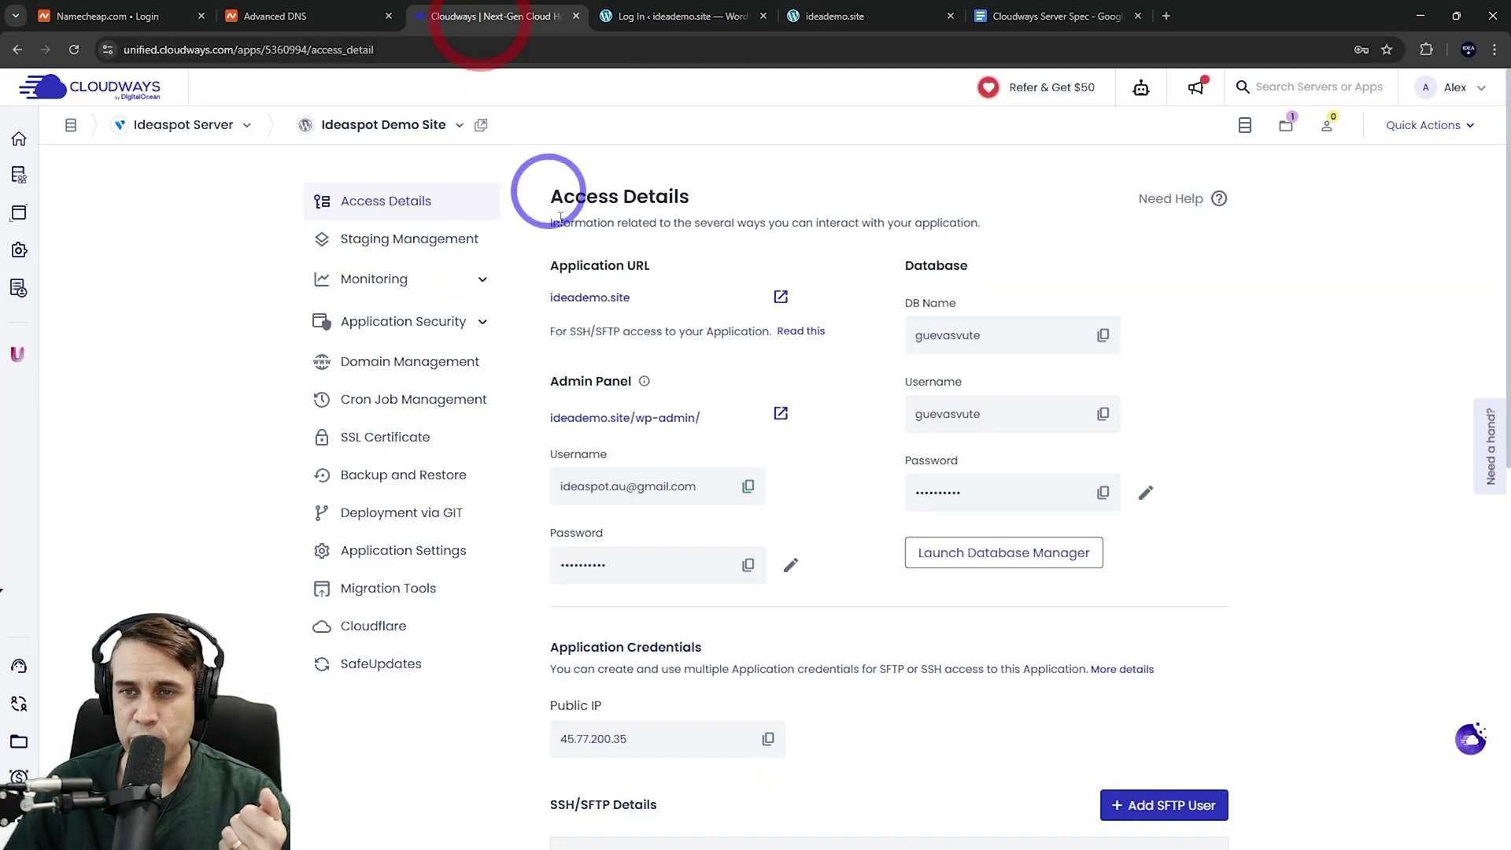
{"action": "left_click", "coordinate": [748, 564]}
{"action": "left_click", "coordinate": [693, 16]}
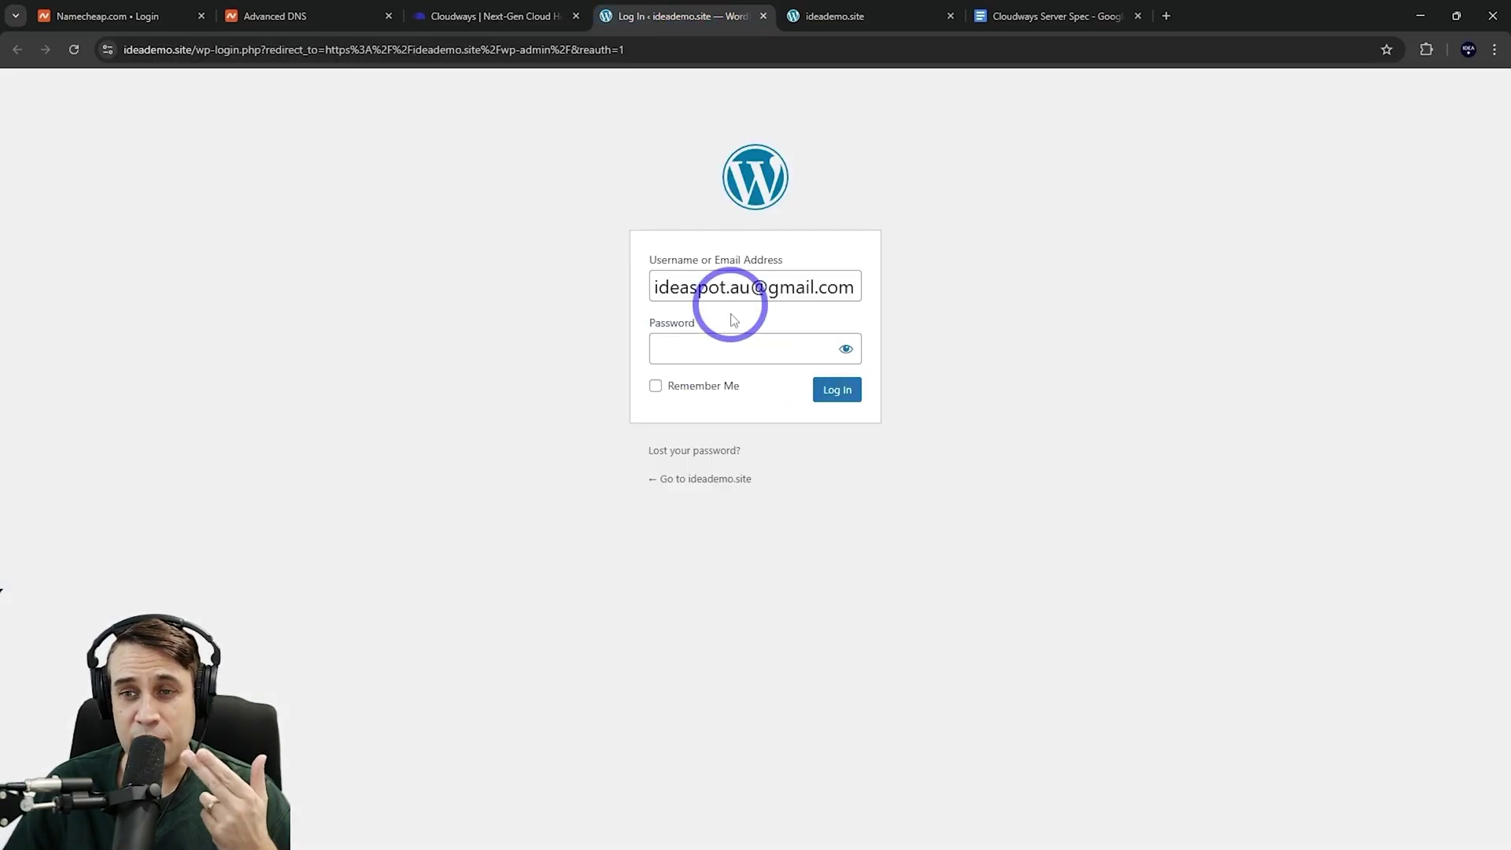
{"action": "left_click", "coordinate": [838, 394]}
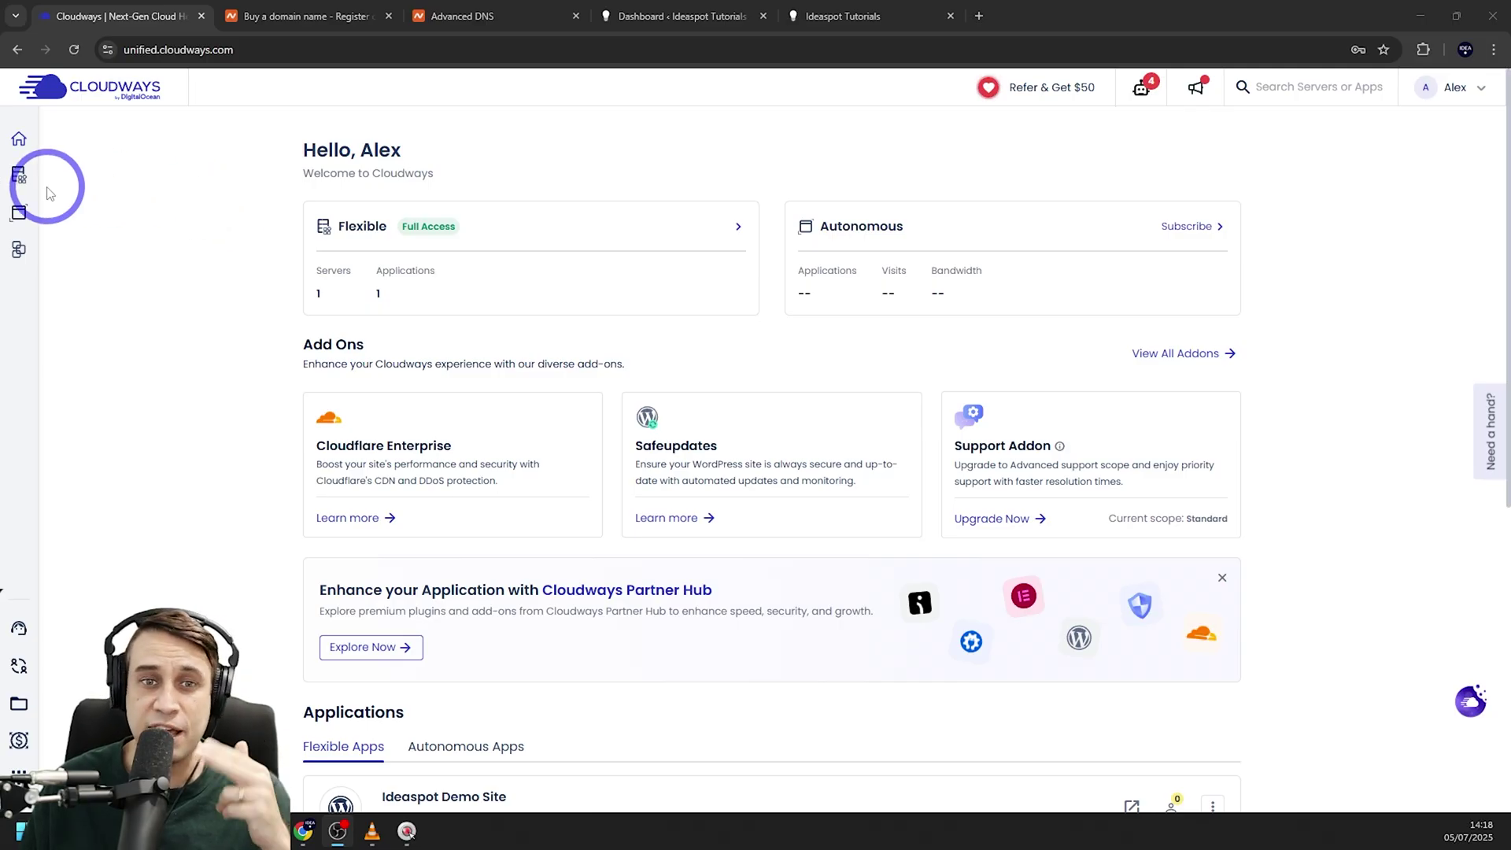
From My Applications, select Ideaspot Demo Site and open its Cloudflare add-on page
{"action": "mouse_move", "coordinate": [19, 174]}
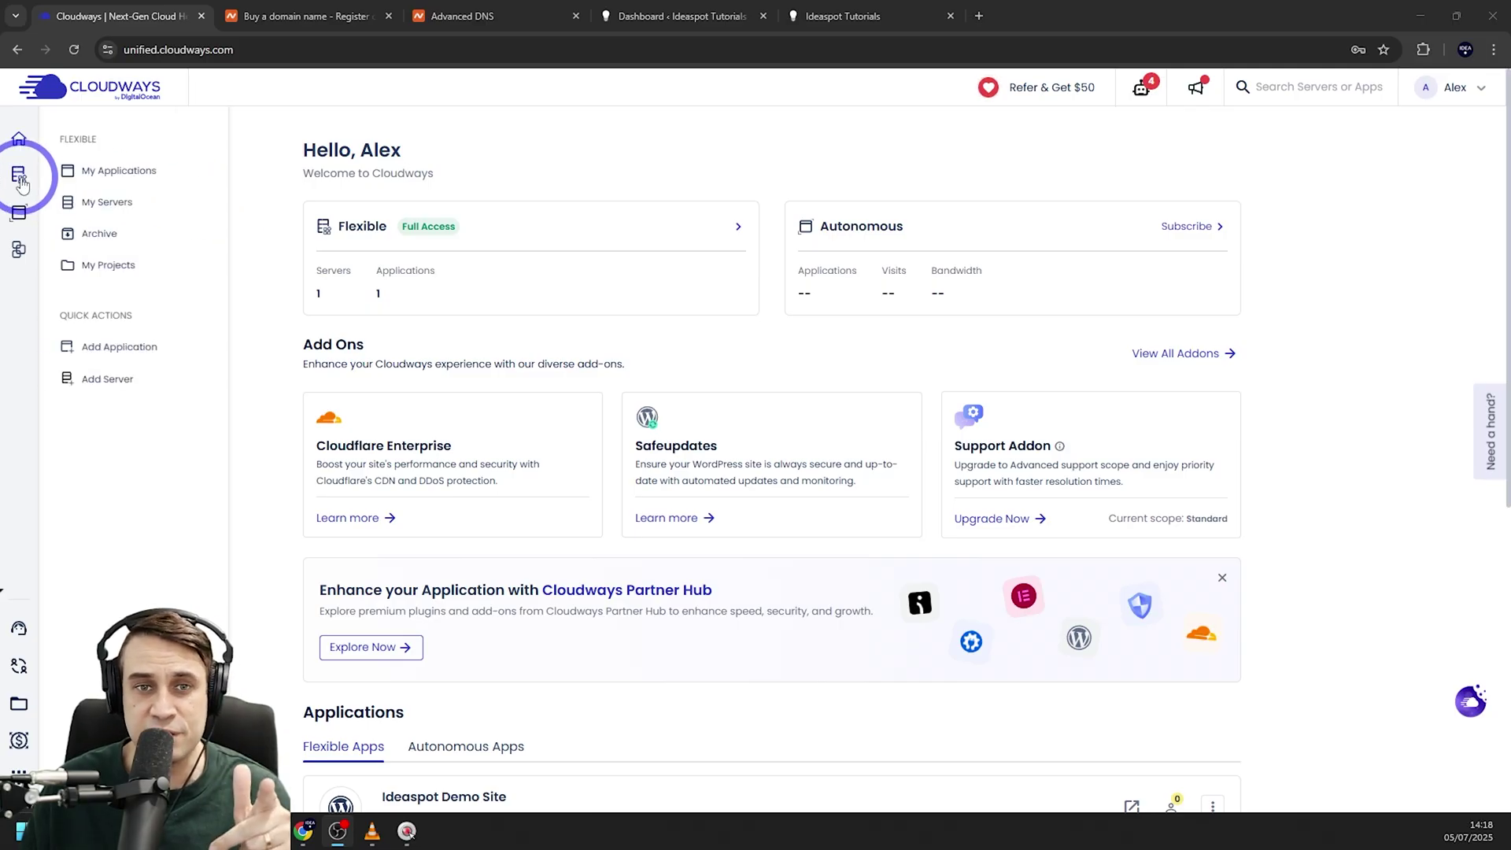
{"action": "left_click", "coordinate": [95, 170]}
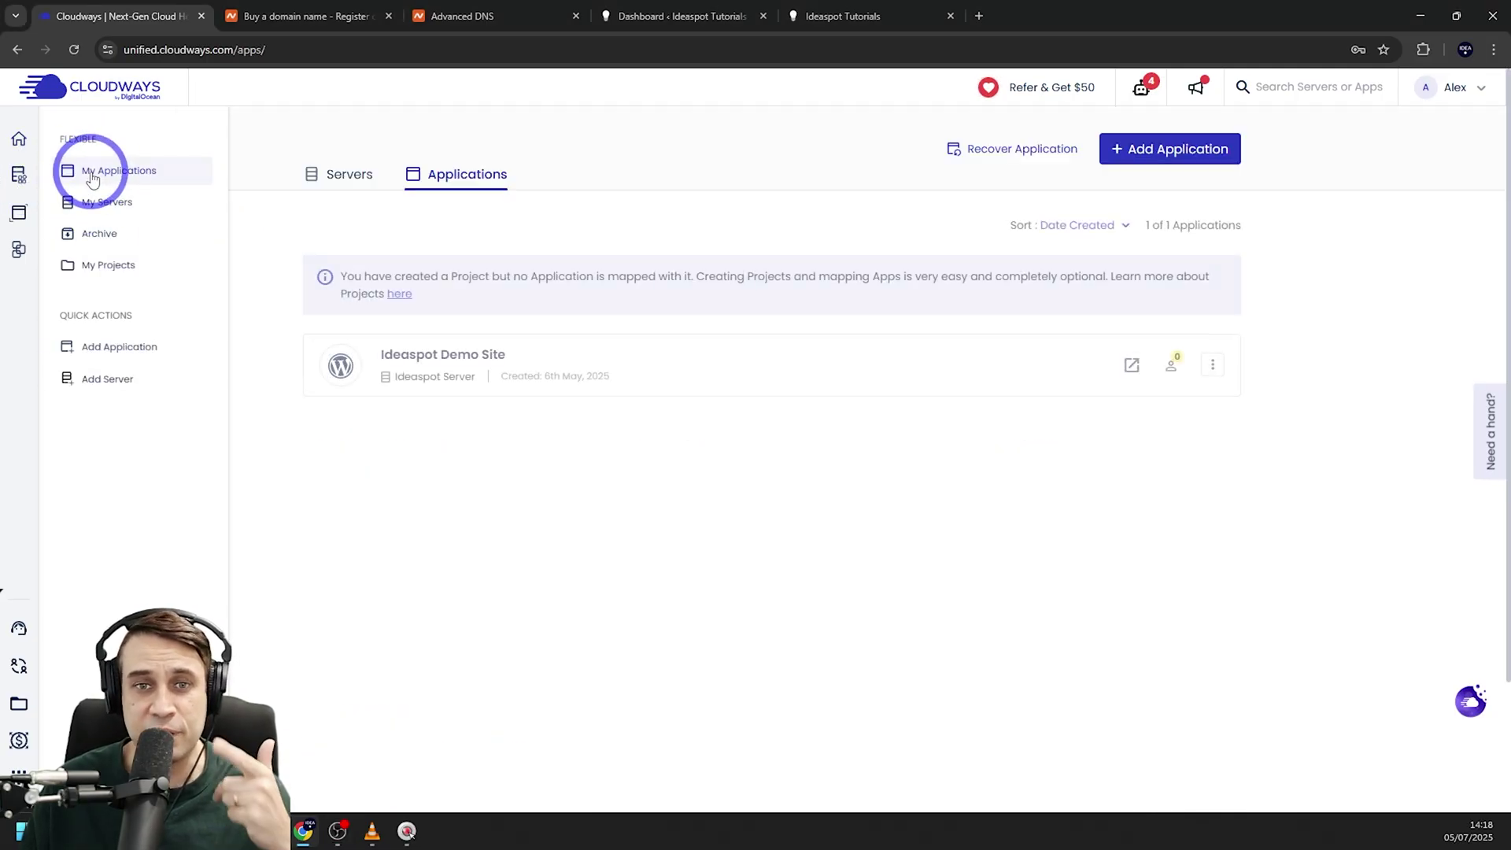
{"action": "left_click", "coordinate": [406, 352]}
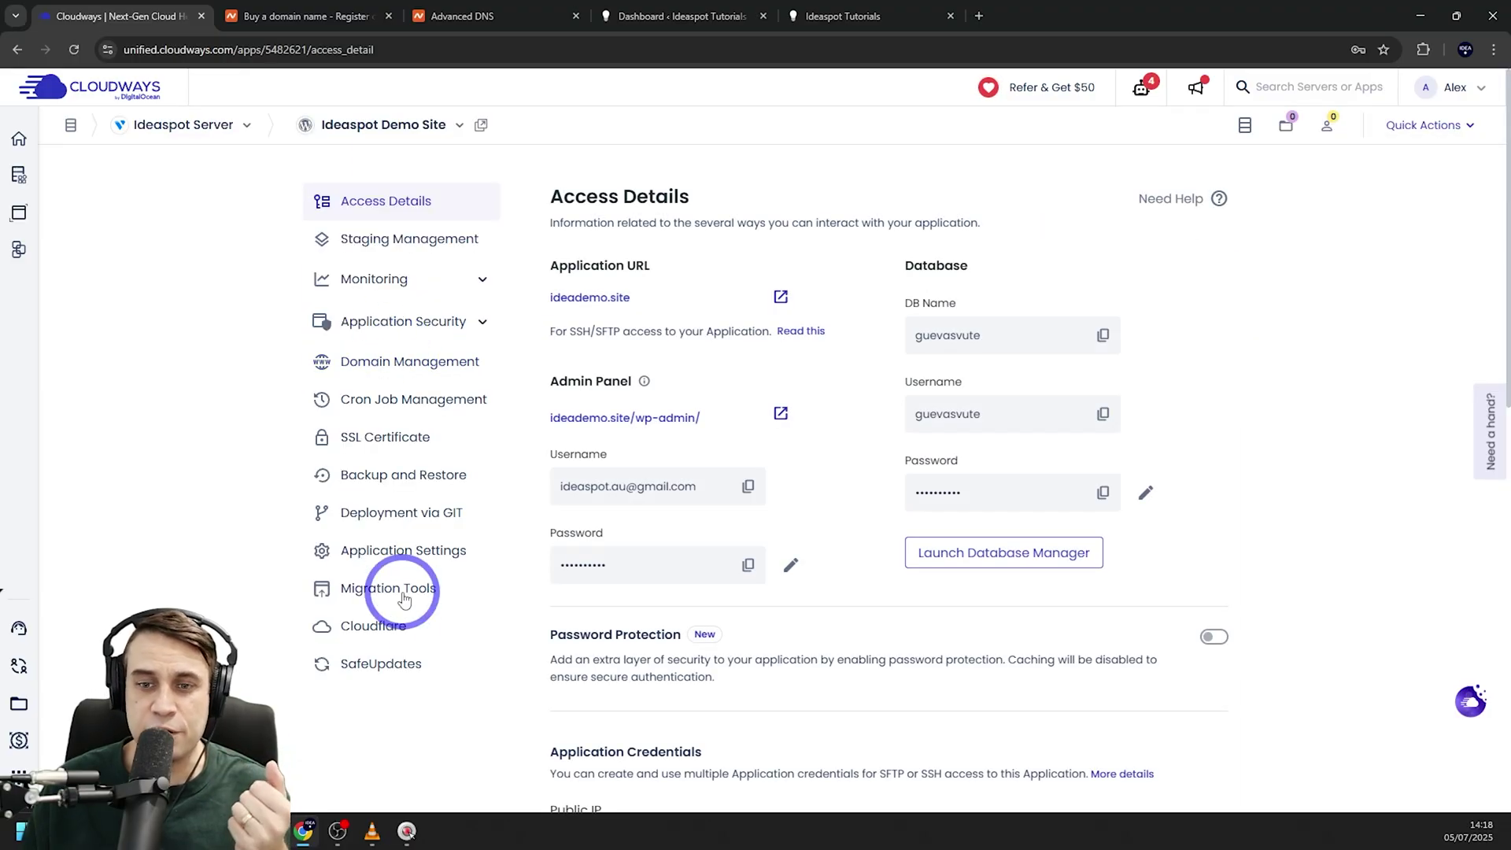
{"action": "left_click", "coordinate": [352, 641]}
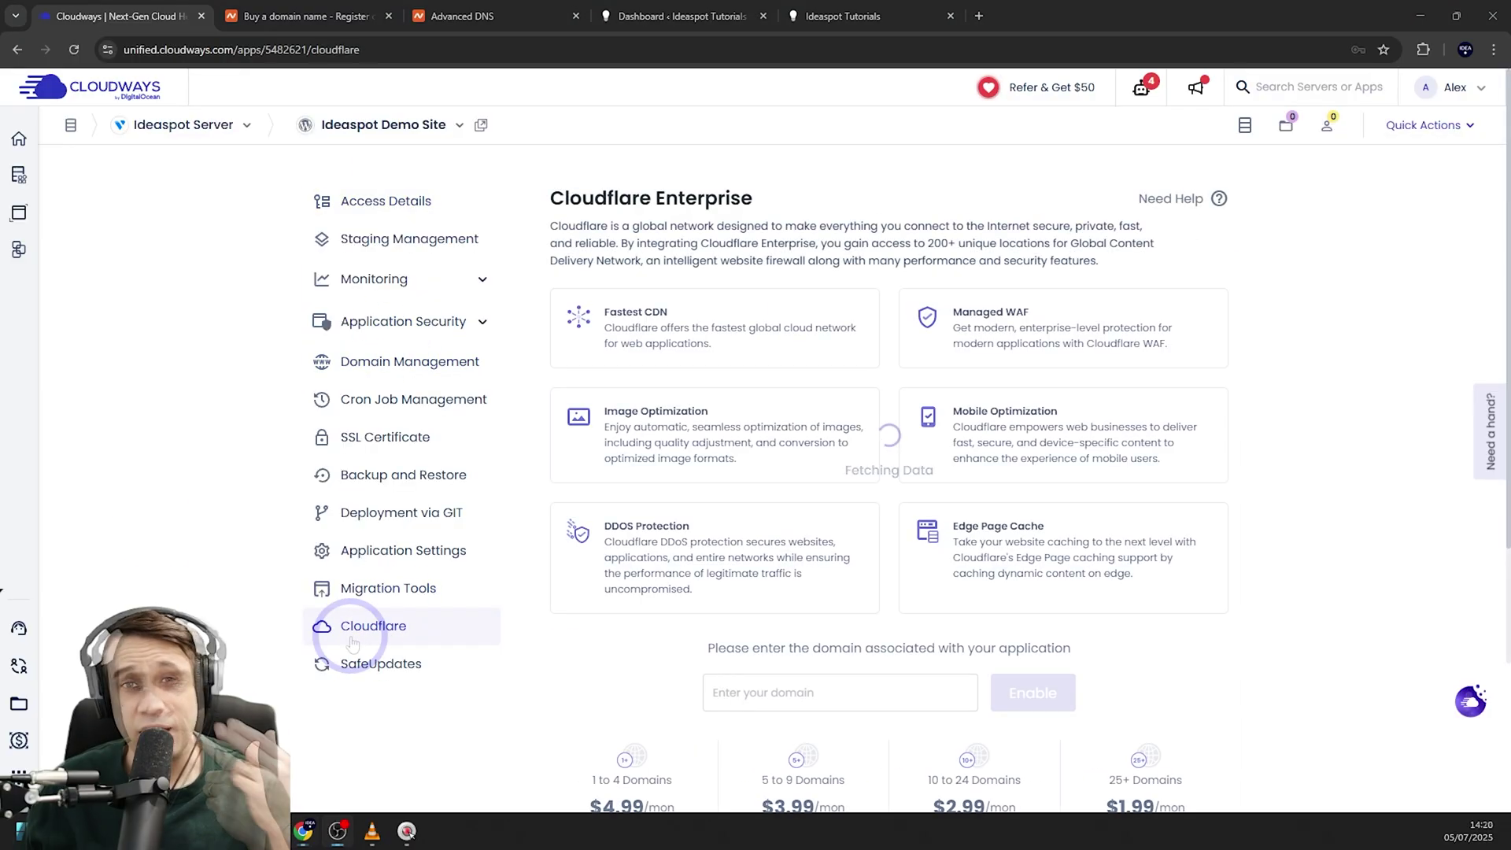
{"action": "scroll", "coordinate": [590, 580], "scroll_direction": "down", "scroll_amount": 5}
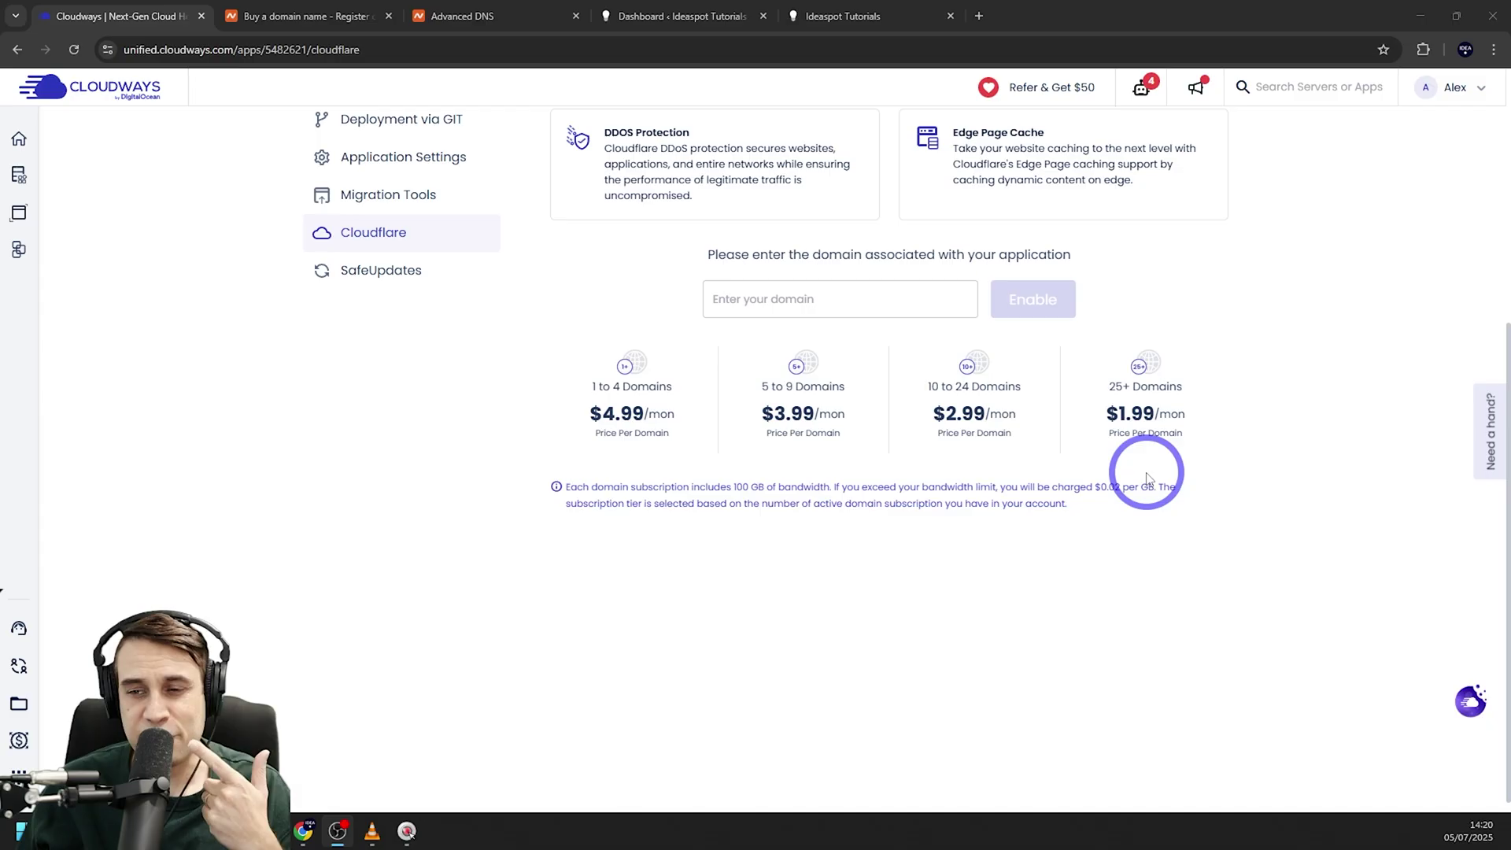
{"action": "scroll", "coordinate": [1133, 476], "scroll_direction": "up", "scroll_amount": 2}
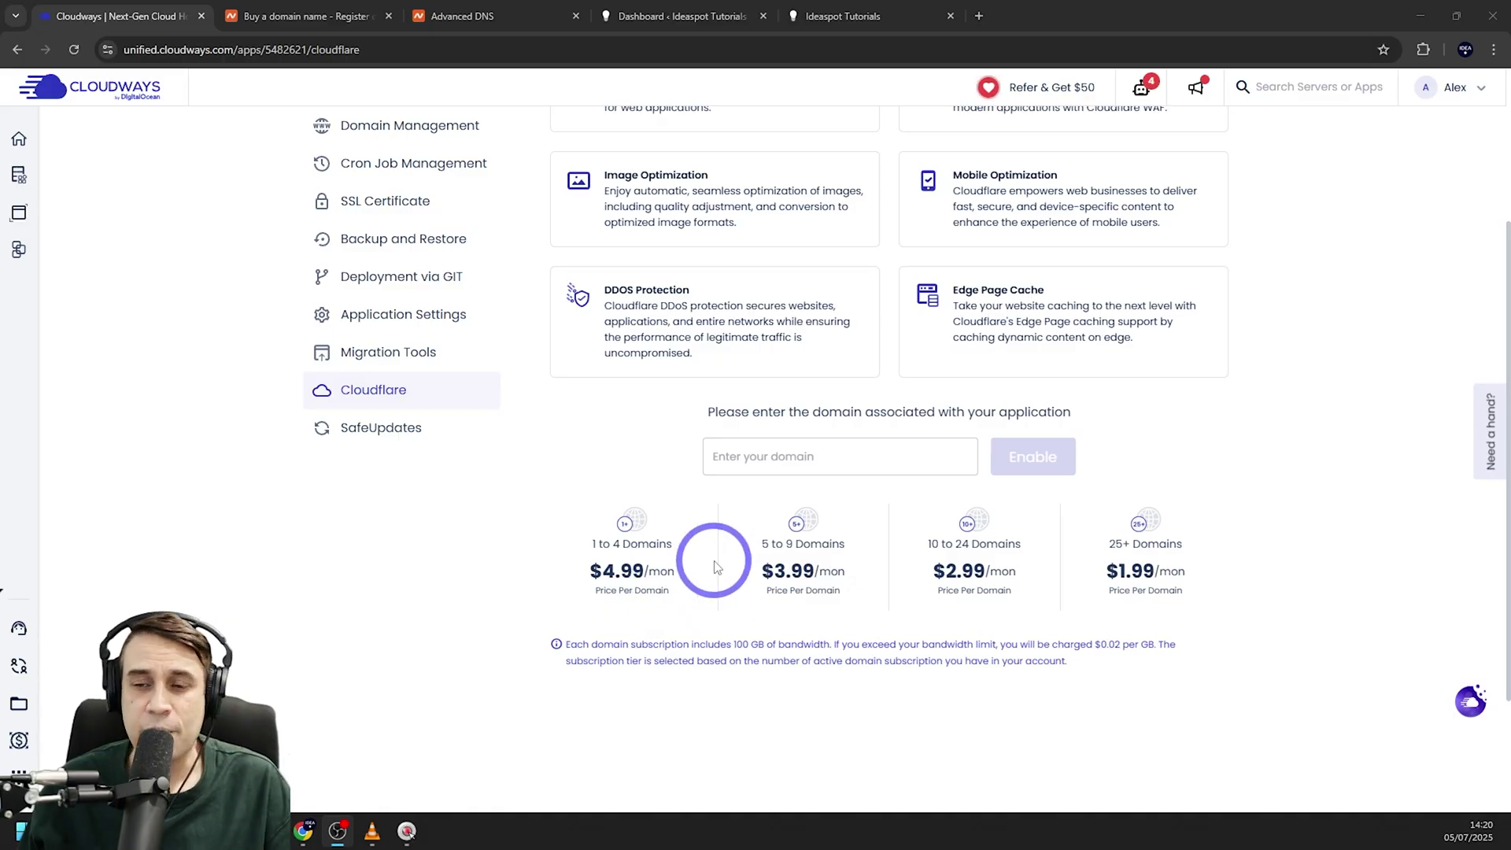
Enable Cloudflare Enterprise for ideademo.site and copy the secure.cloudways.cloud CNAME target
{"action": "left_click", "coordinate": [769, 461]}
{"action": "key", "text": "ctrl+v"}
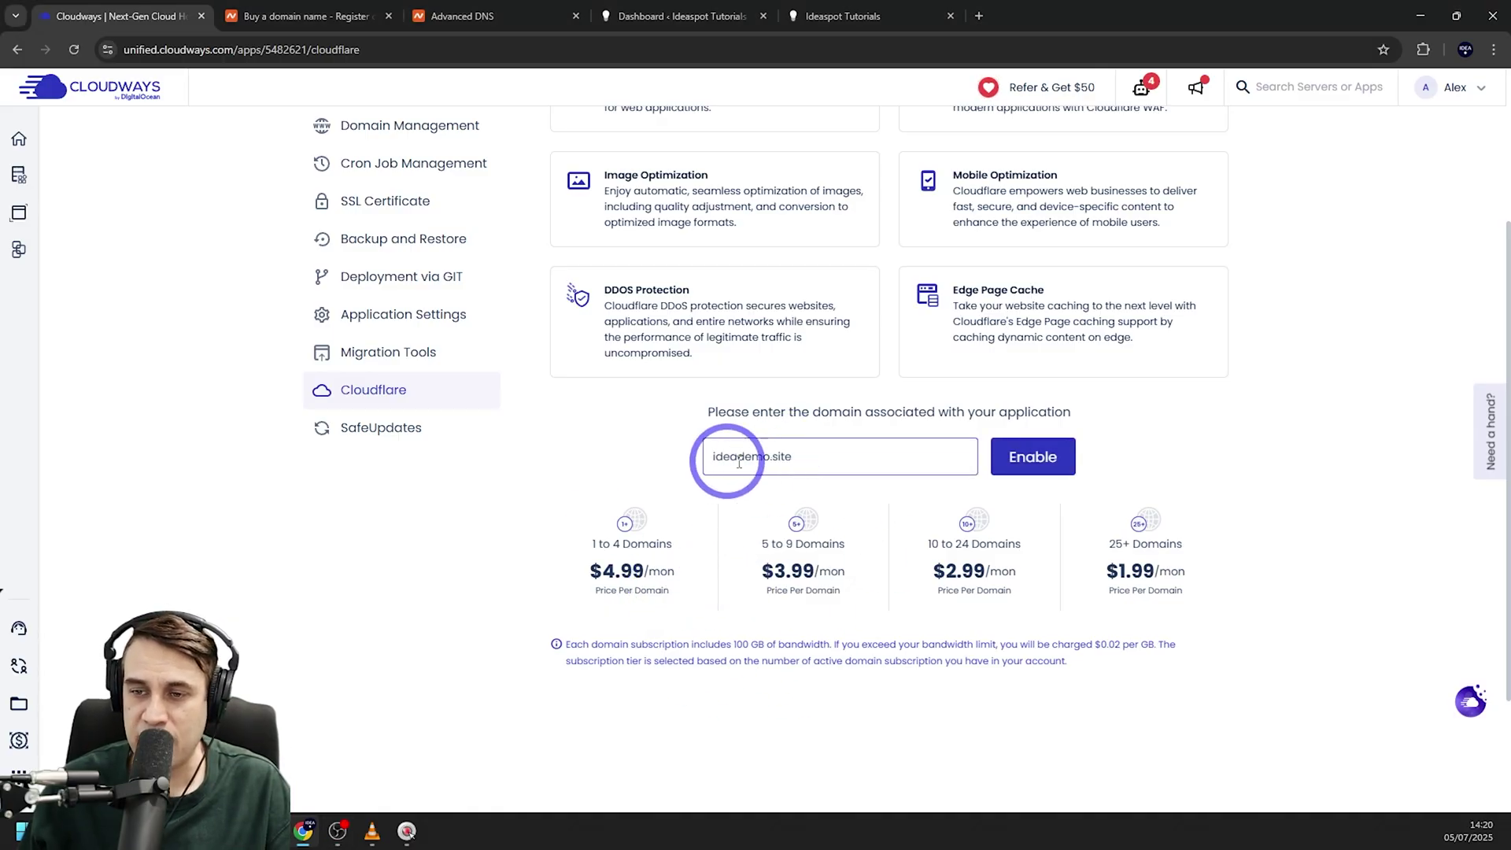
{"action": "left_click", "coordinate": [1033, 461]}
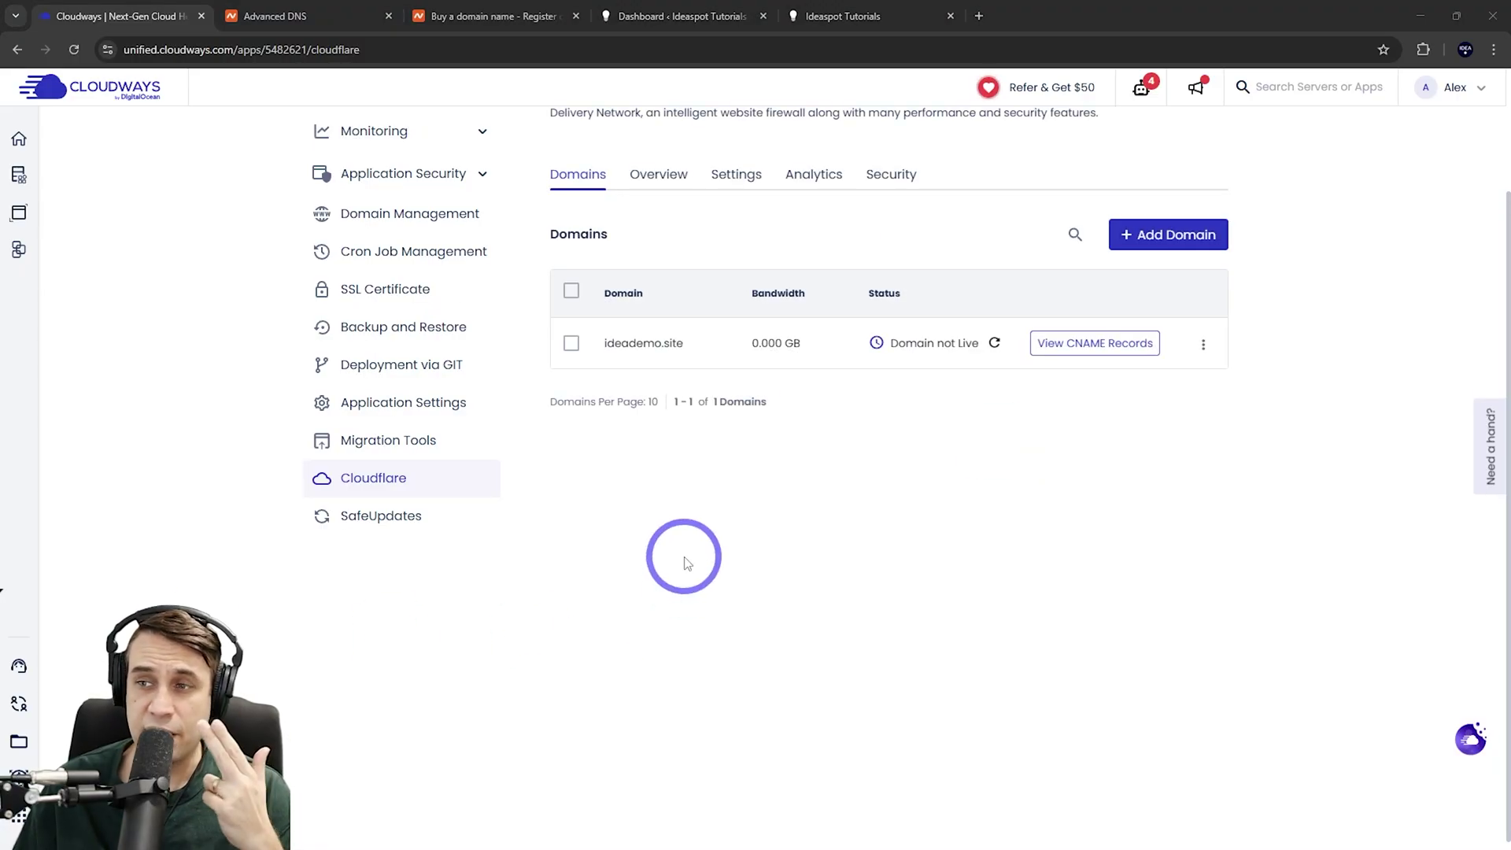
{"action": "left_click", "coordinate": [1095, 346]}
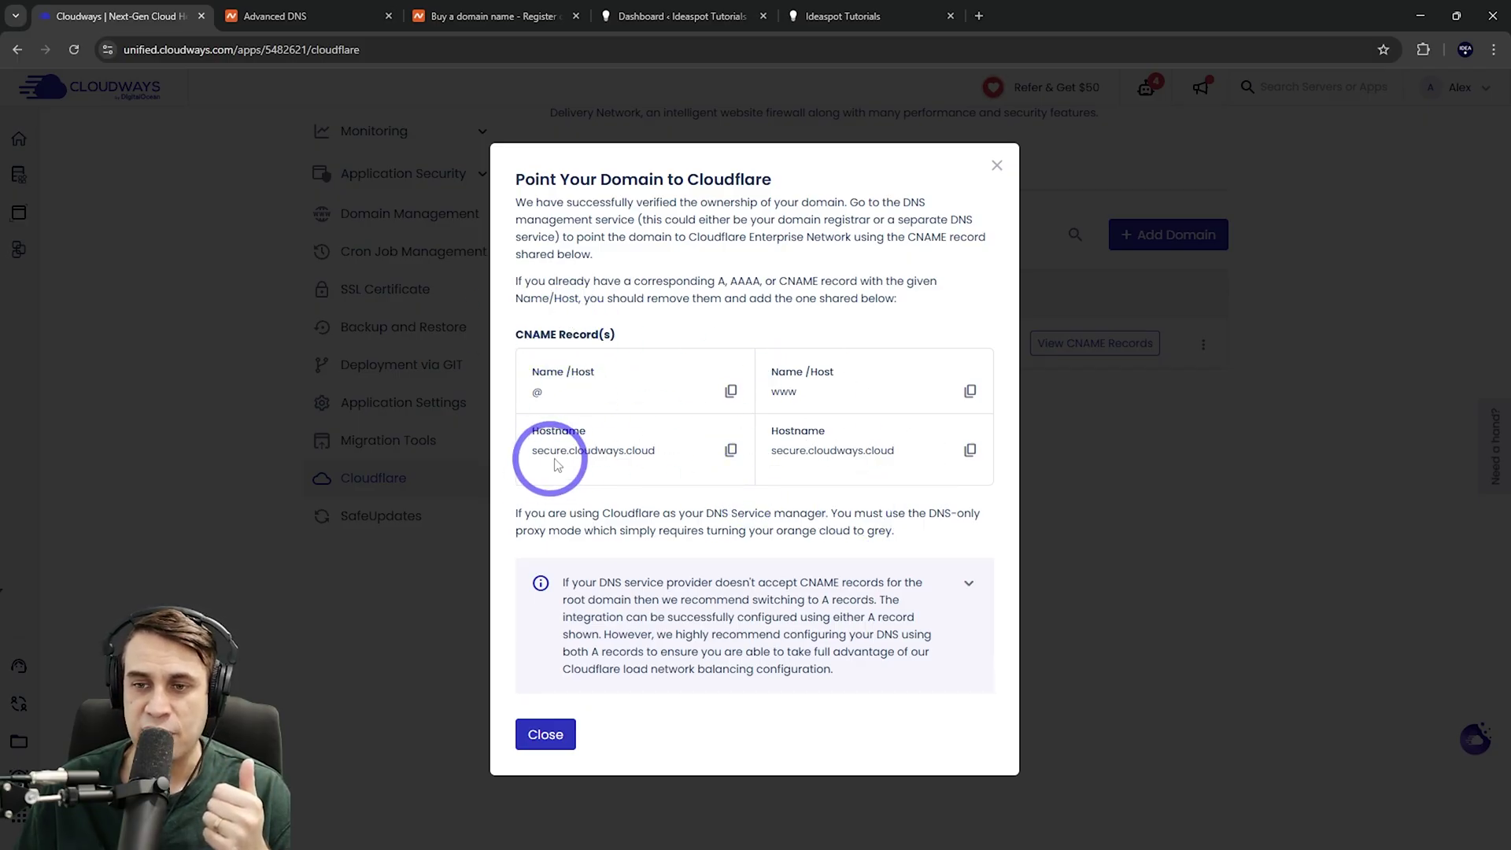
{"action": "left_click", "coordinate": [731, 449]}
{"action": "left_click", "coordinate": [323, 10]}
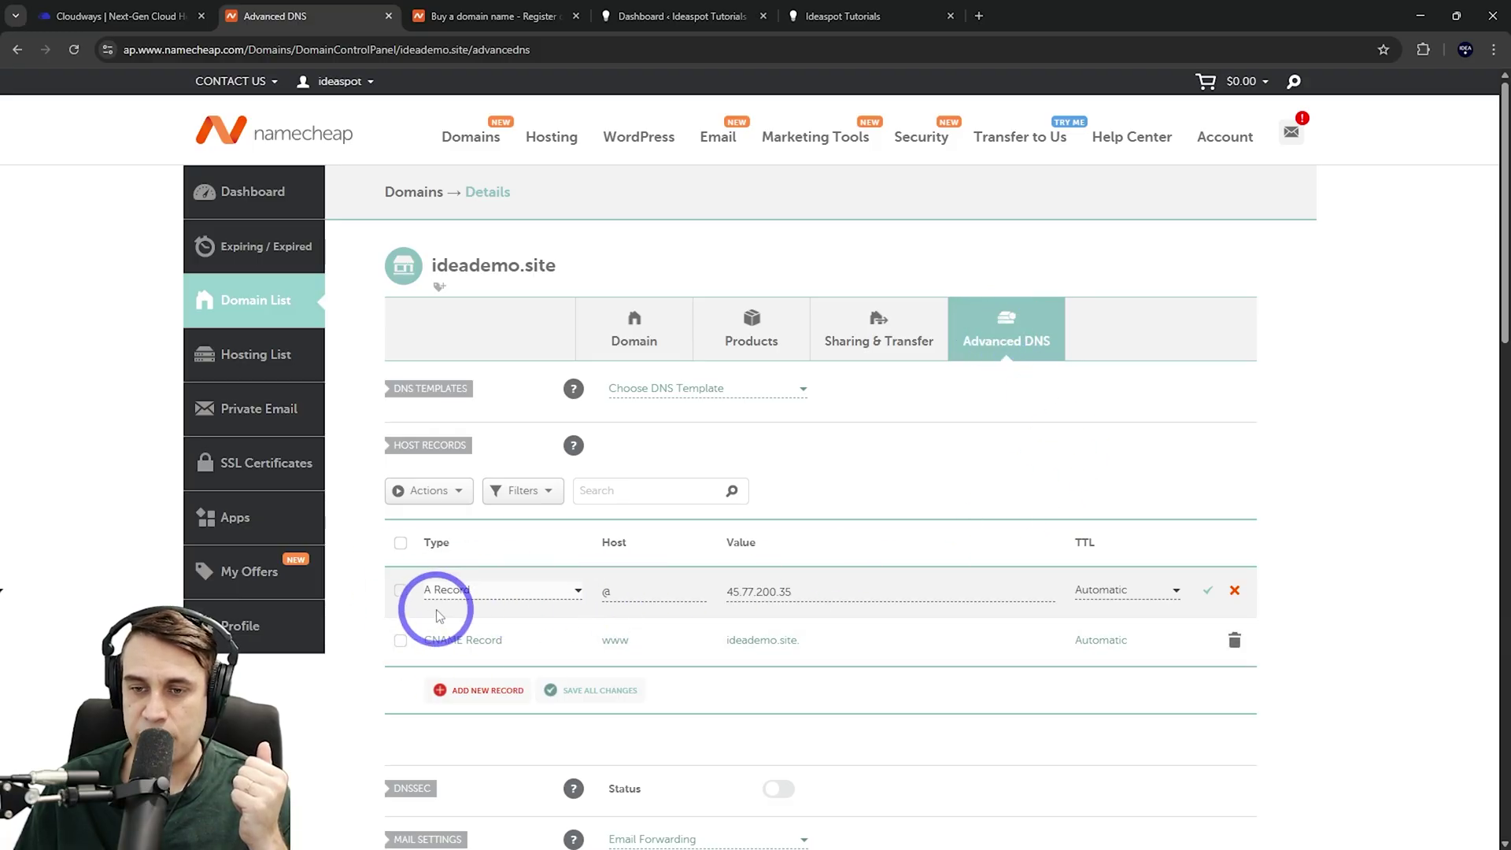
Convert @ from the 45.77.200.35 A record to a CNAME, retarget www, both to secure.cloudways.cloud, and save
{"action": "left_click", "coordinate": [463, 590]}
{"action": "scroll", "coordinate": [457, 685], "scroll_direction": "down", "scroll_amount": 2}
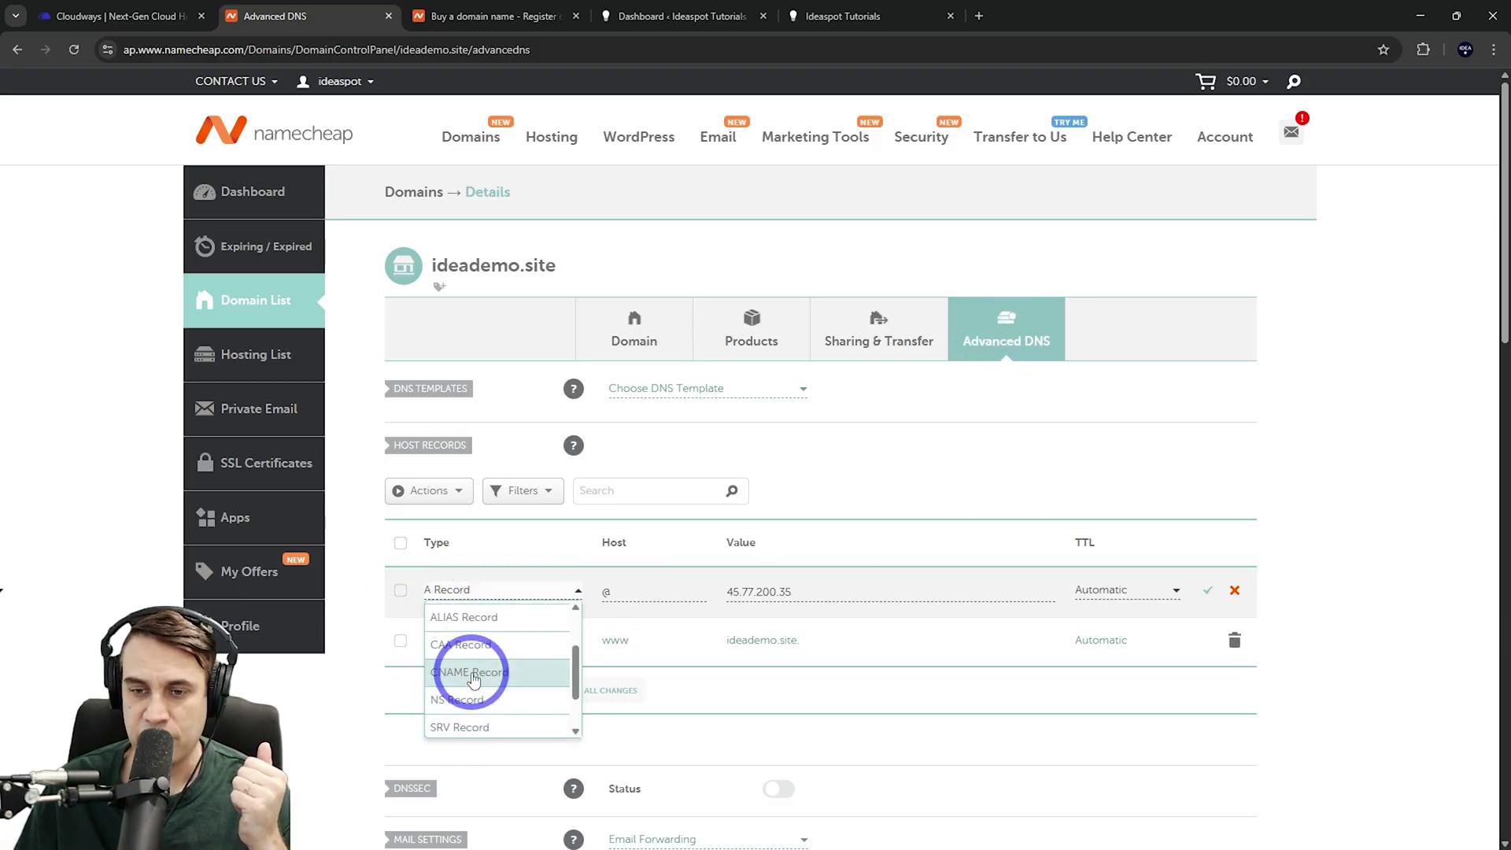
{"action": "left_click", "coordinate": [472, 675]}
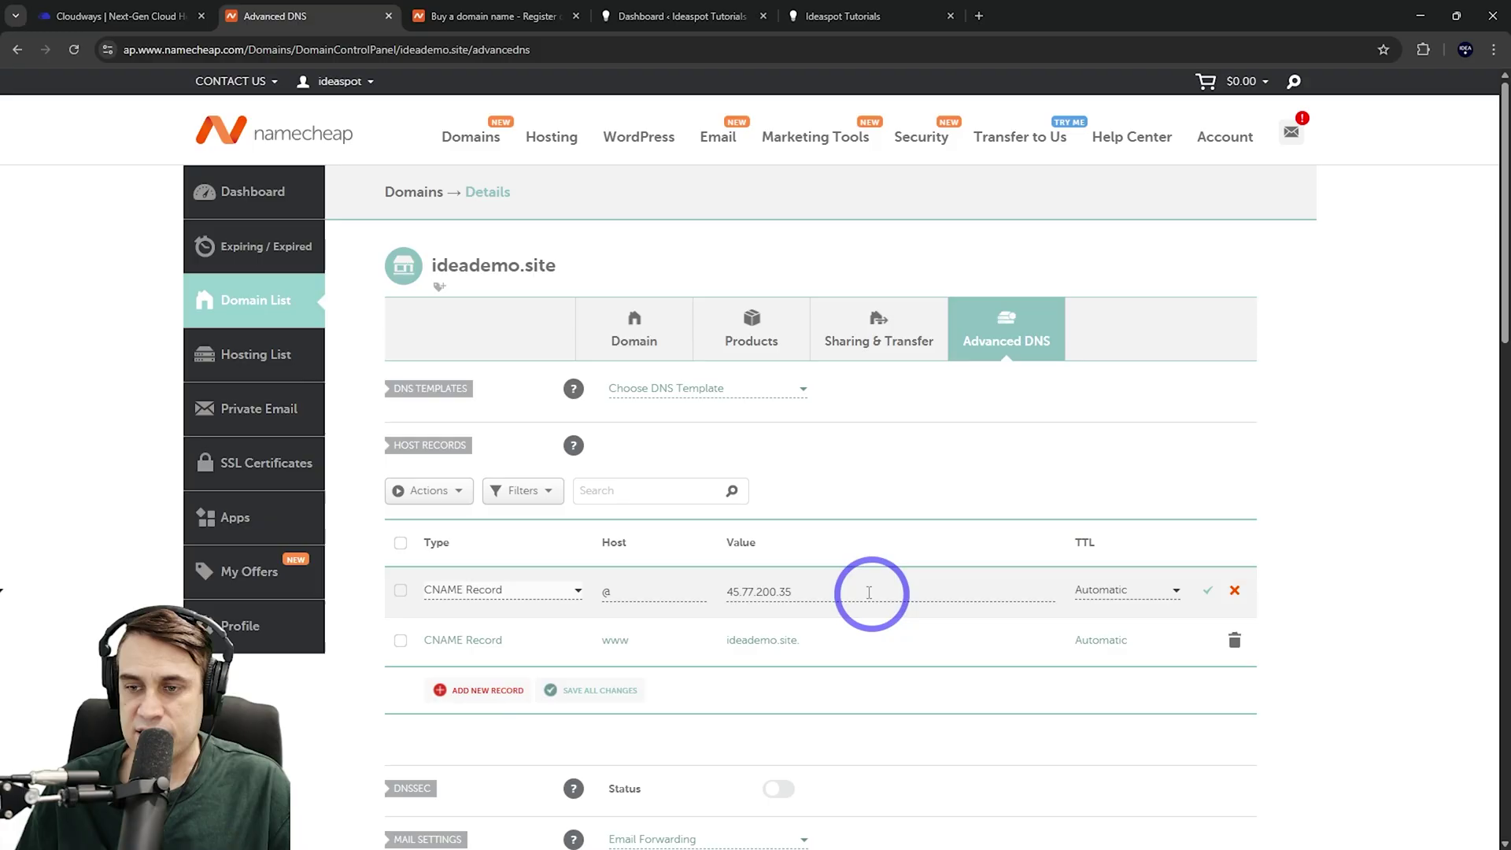
{"action": "left_click_drag", "start_coordinate": [870, 592], "coordinate": [674, 592]}
{"action": "key", "text": "ctrl+v"}
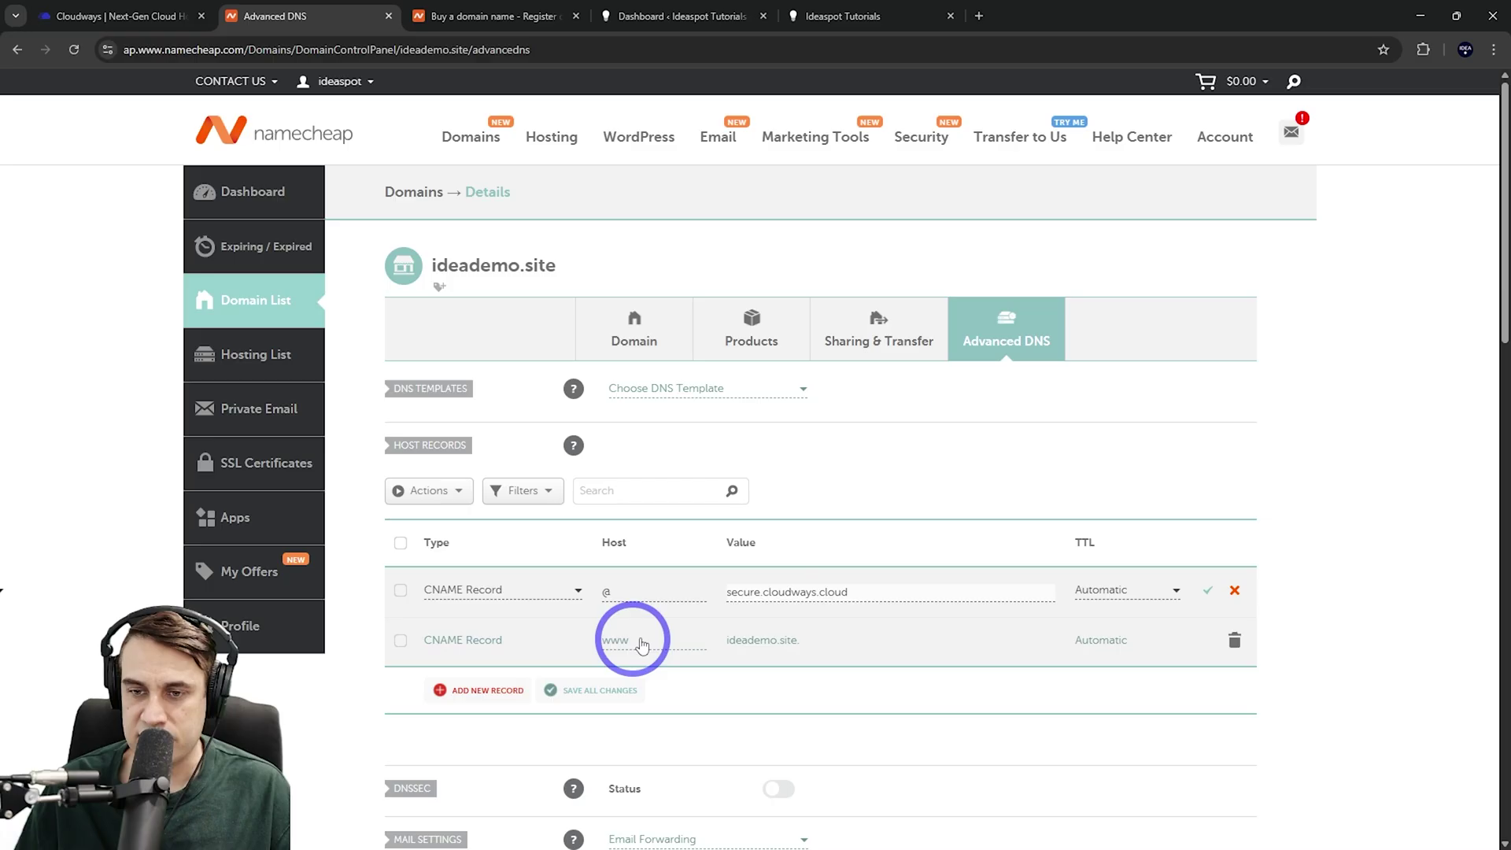
{"action": "left_click", "coordinate": [857, 634]}
{"action": "key", "text": "ctrl+a"}
{"action": "key", "text": "ctrl+v"}
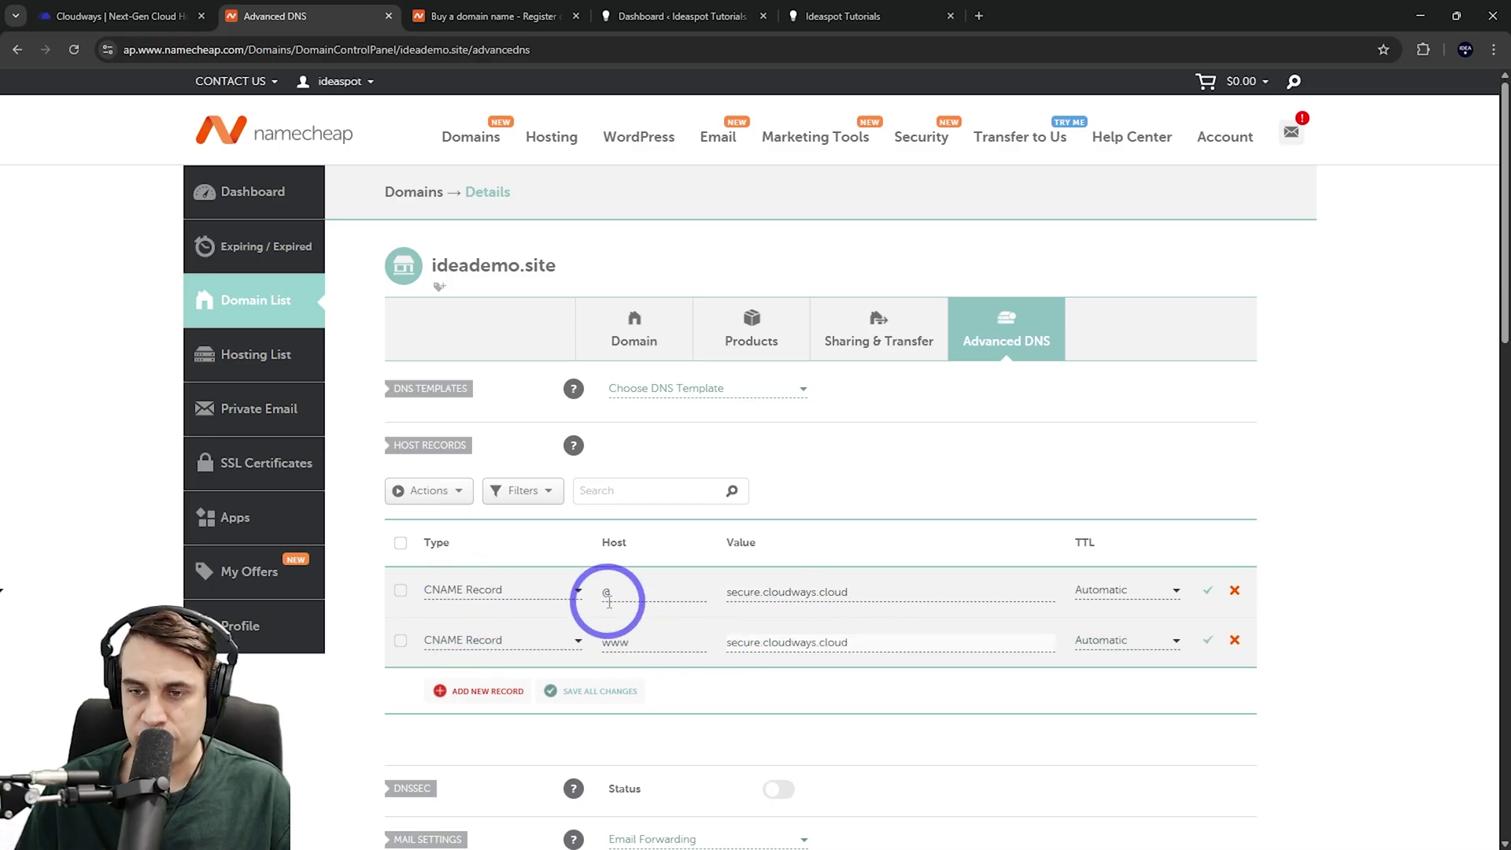
{"action": "left_click", "coordinate": [559, 694]}
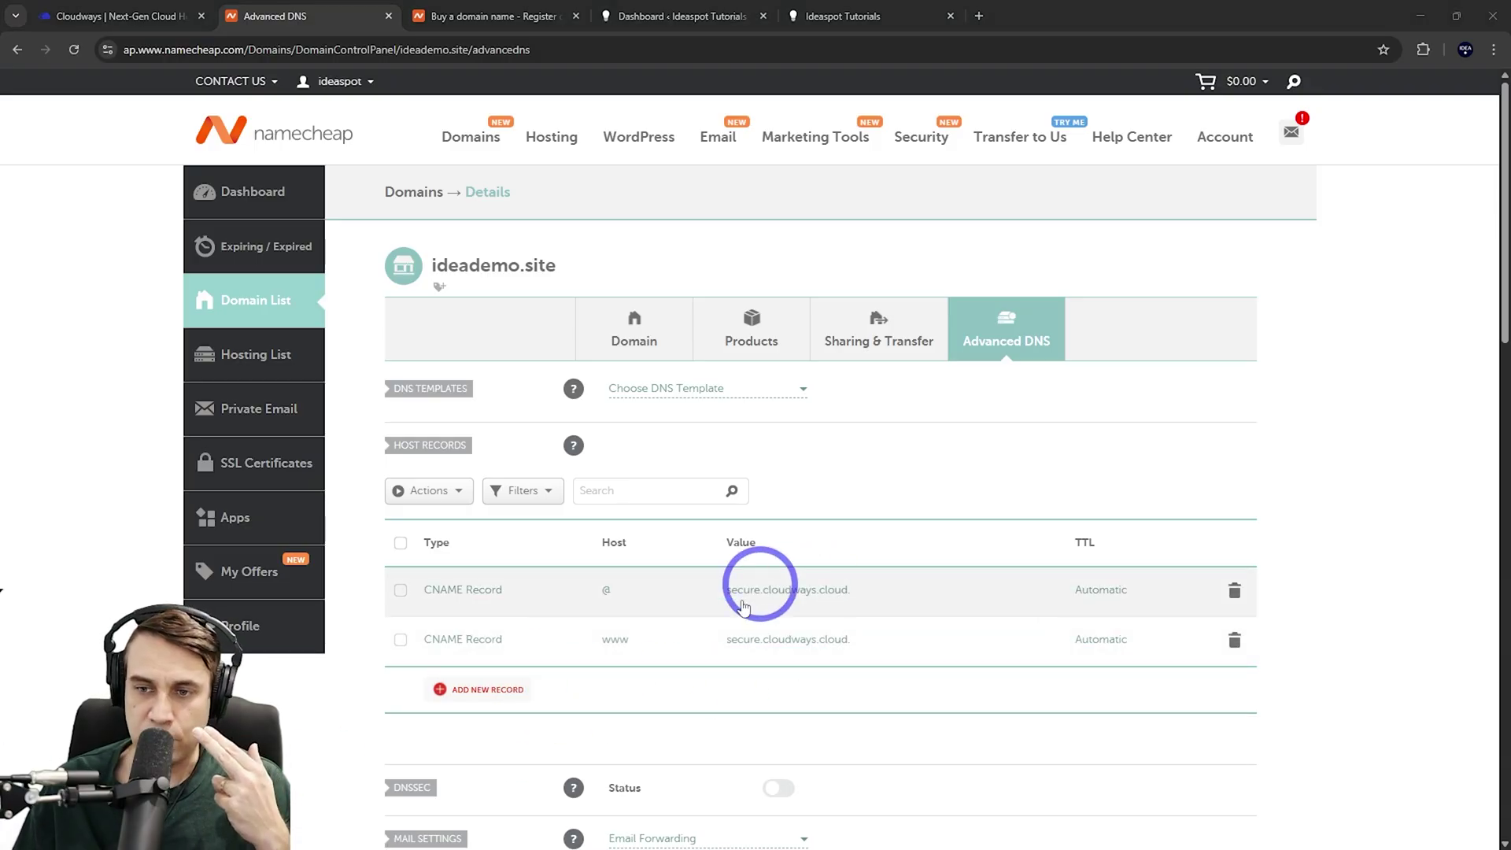
Close the Point Your Domain to Cloudflare dialog to view ideademo.site in the Cloudflare domains list
{"action": "left_click", "coordinate": [114, 16]}
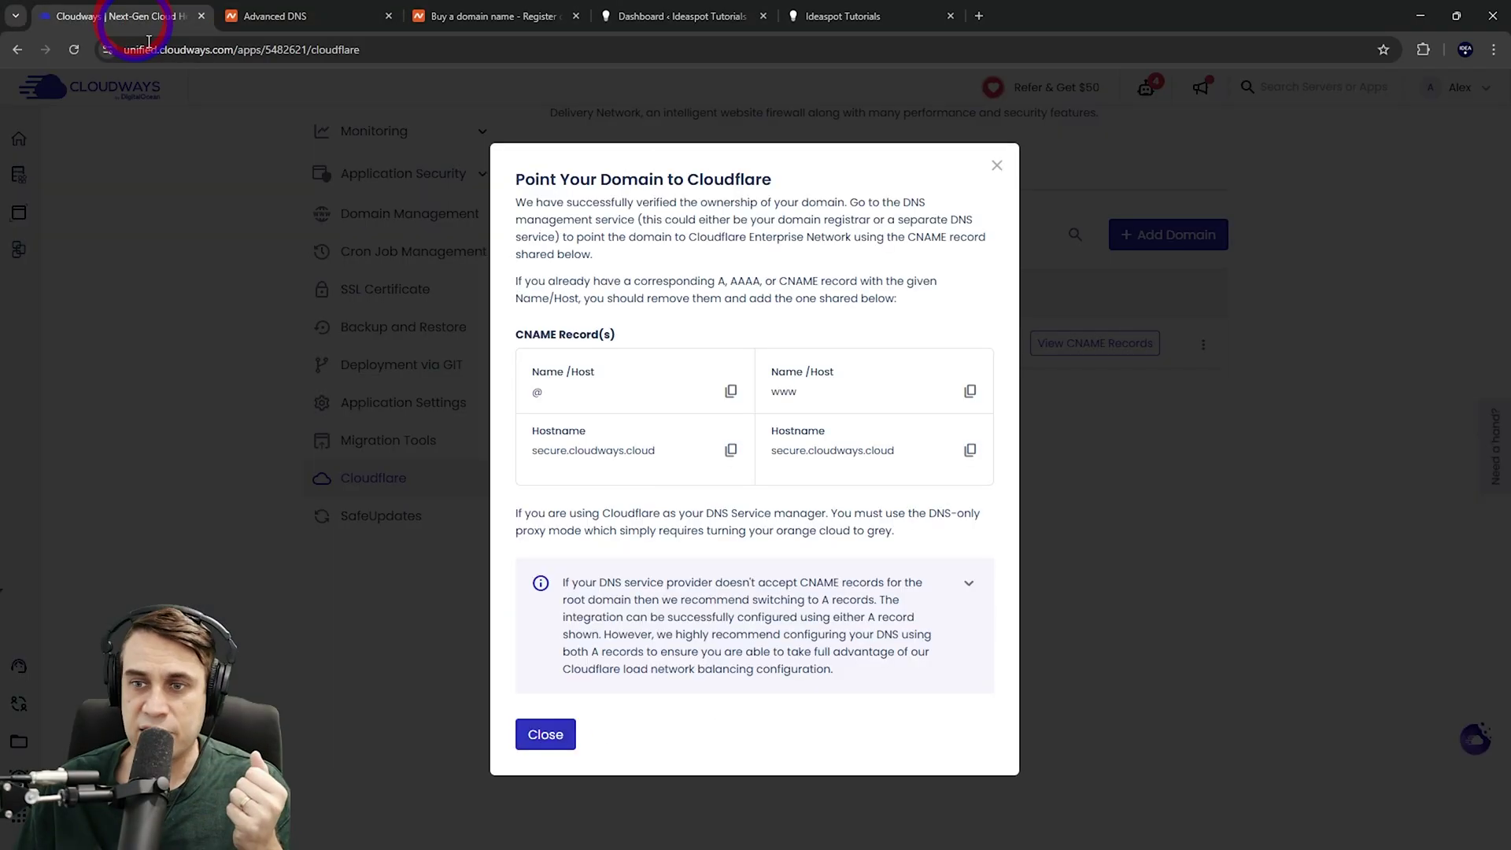
{"action": "left_click", "coordinate": [543, 736]}
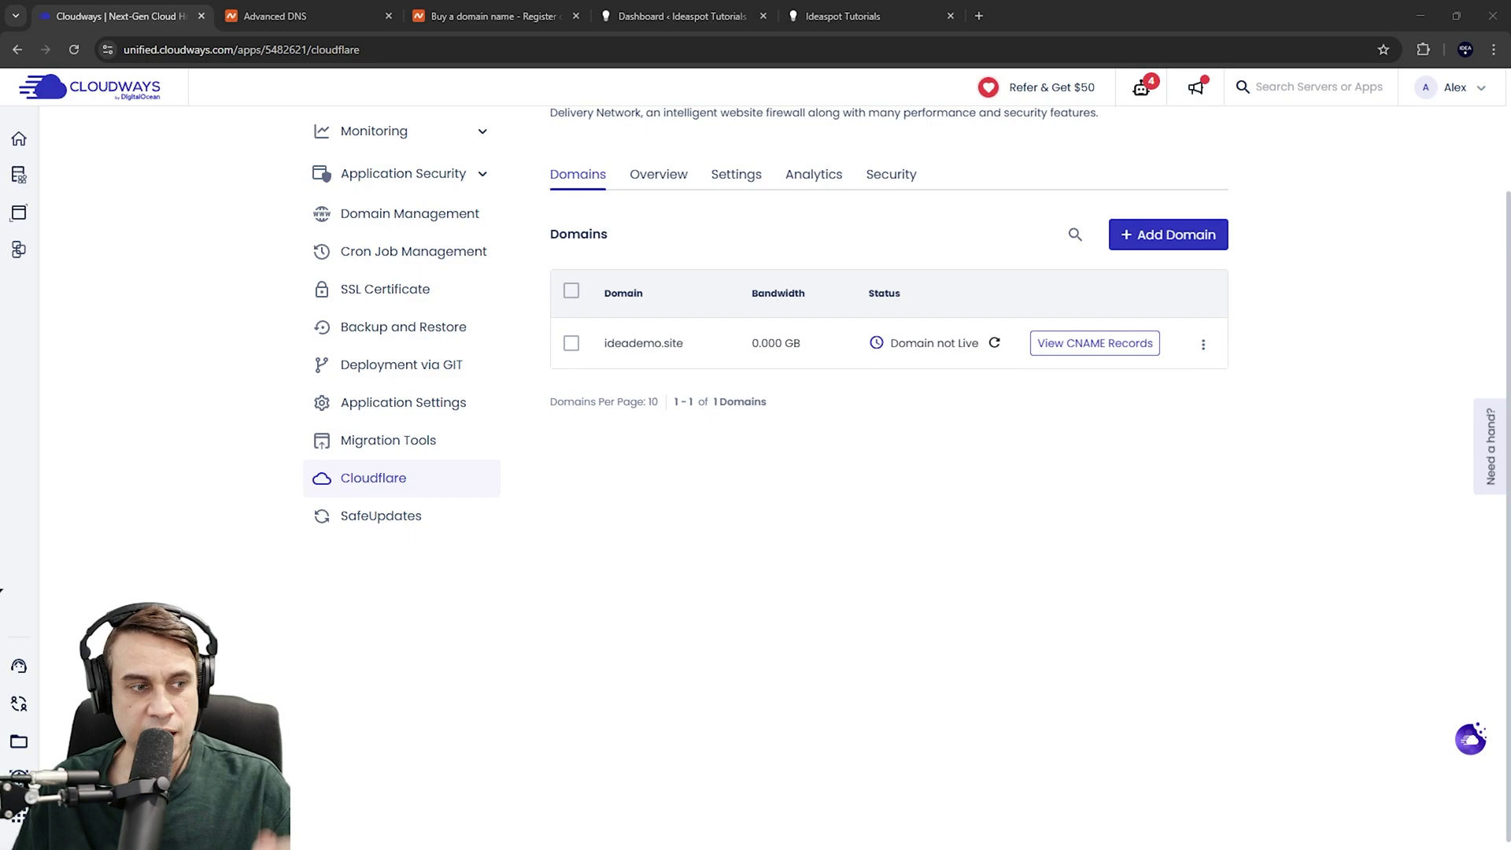